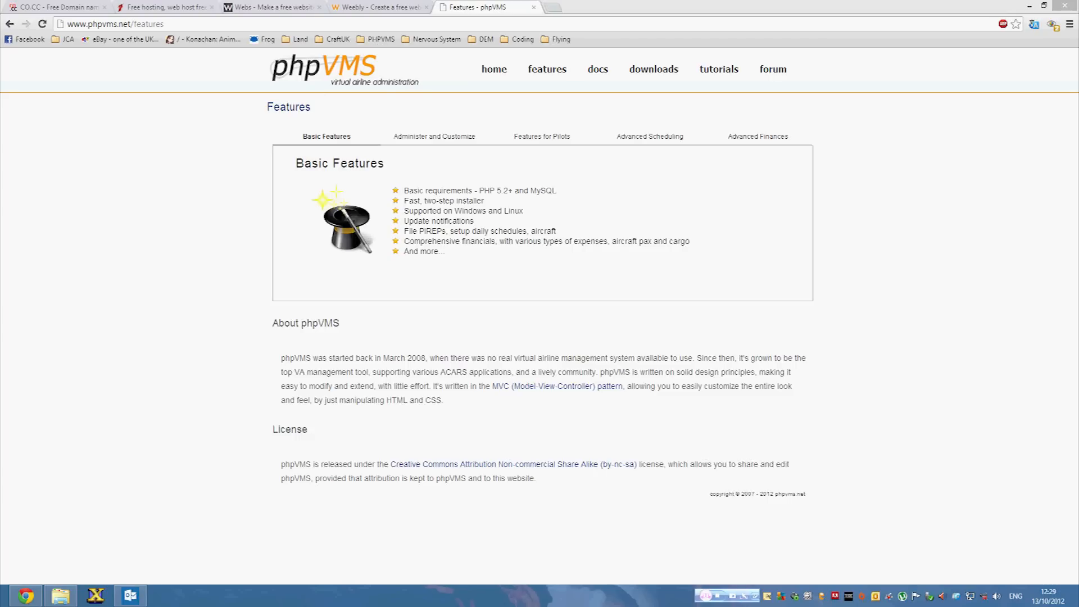
Look over the Webs and Weebly tabs, then close both of them.
click(272, 6)
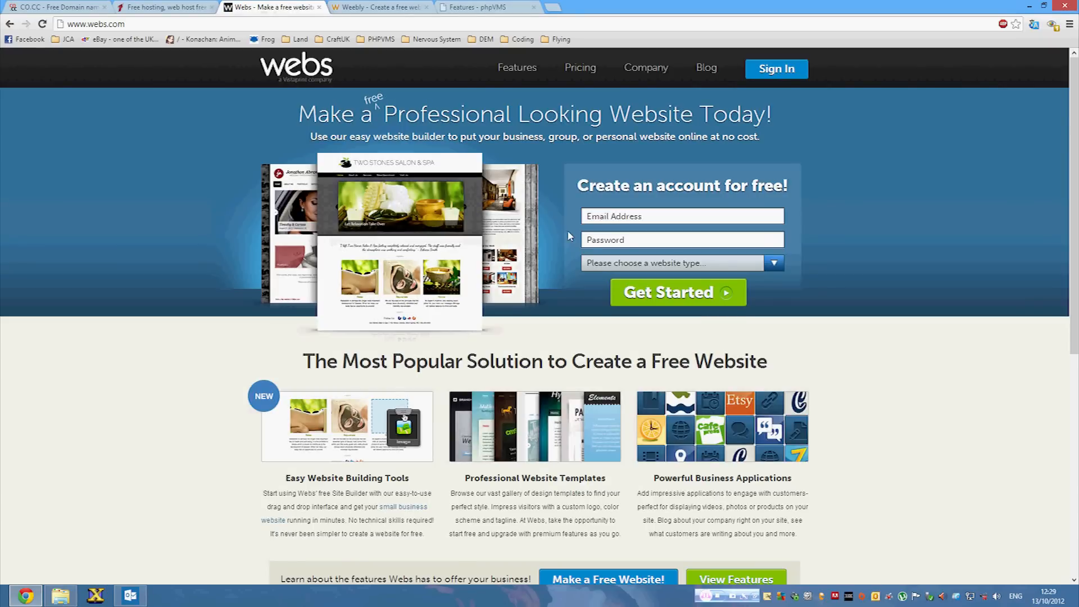
click(394, 7)
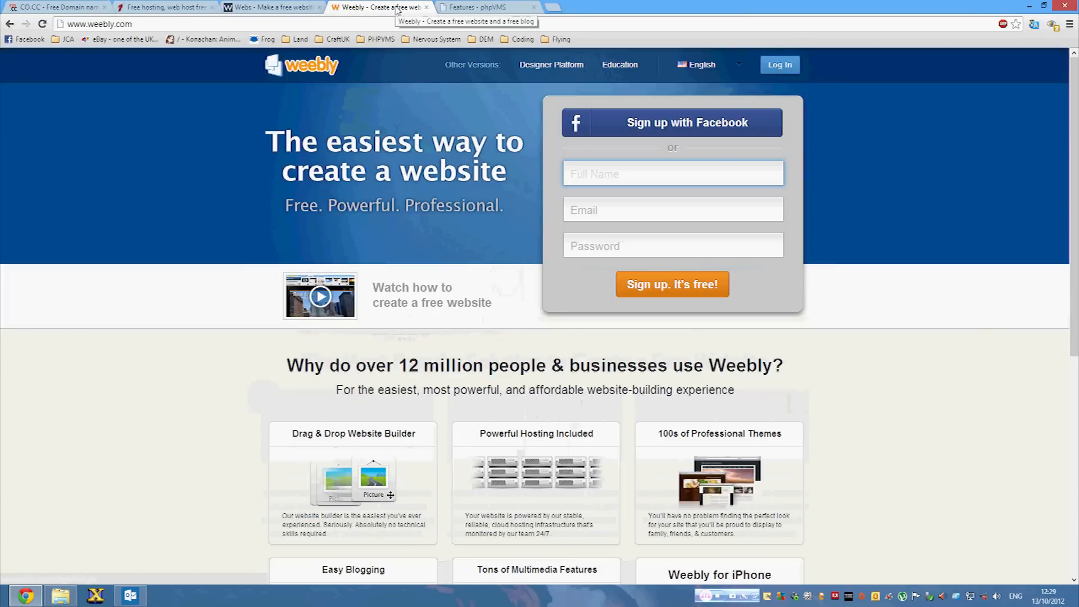
scroll(446, 101, down, 4)
scroll(446, 101, up, 4)
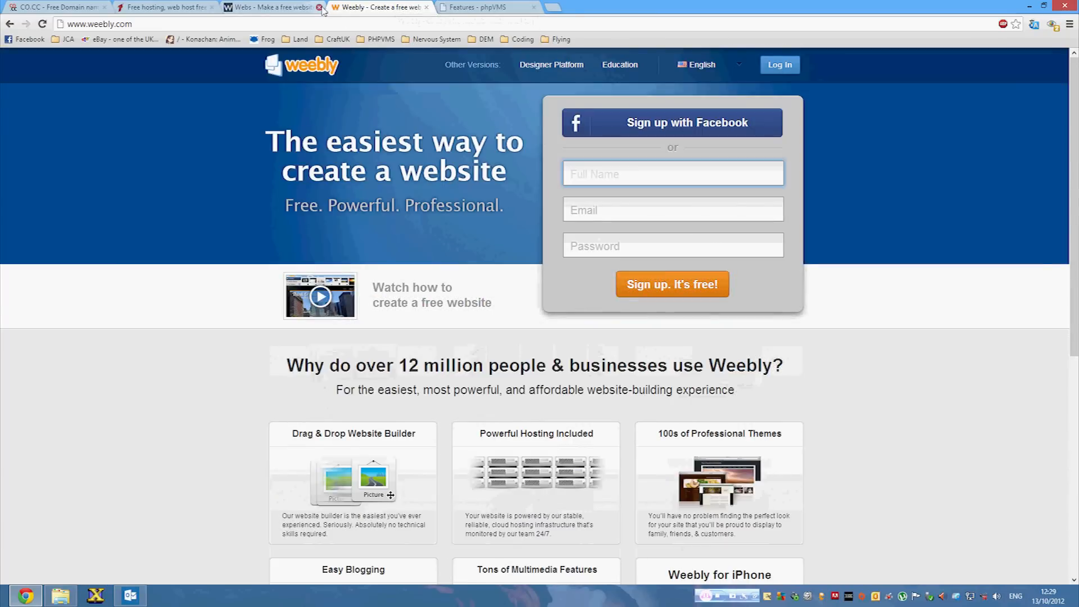
click(320, 7)
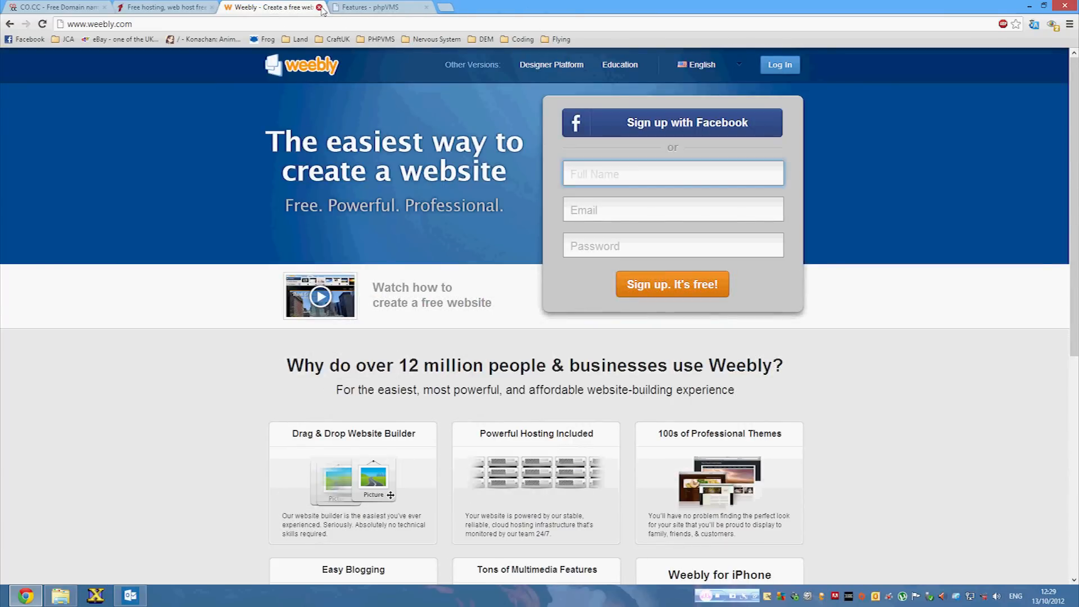
click(320, 7)
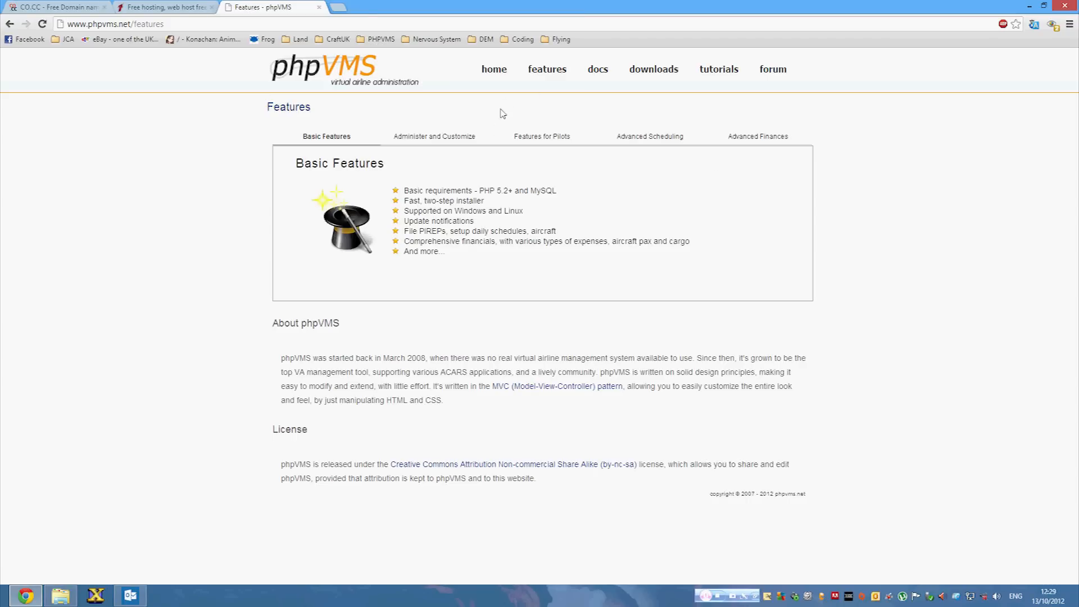
Browse the Administer and Customize, Features for Pilots, Advanced Scheduling and Advanced Finances feature lists.
click(473, 140)
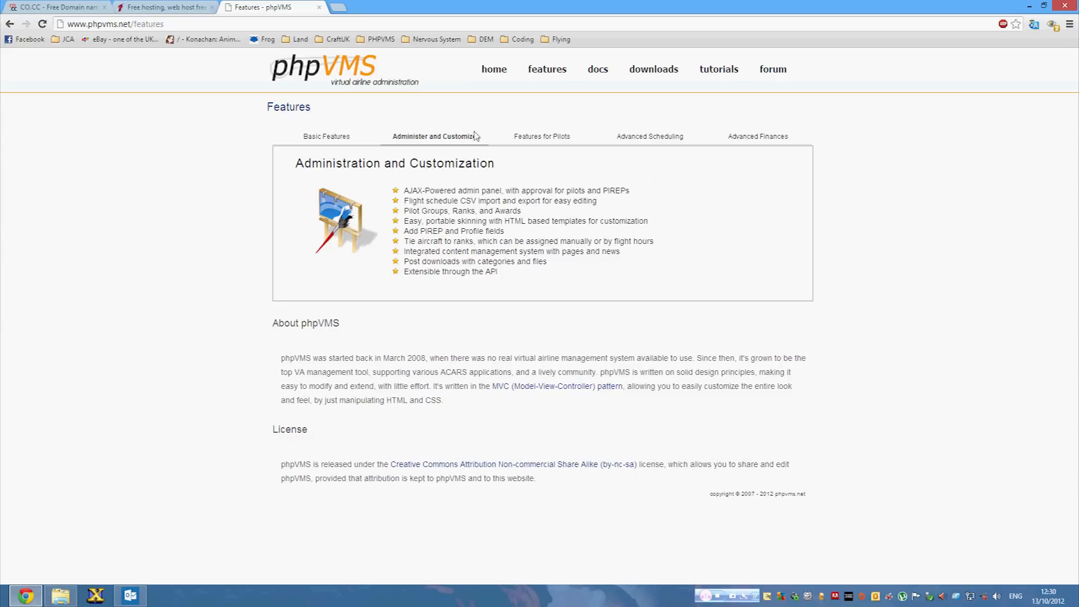
click(542, 138)
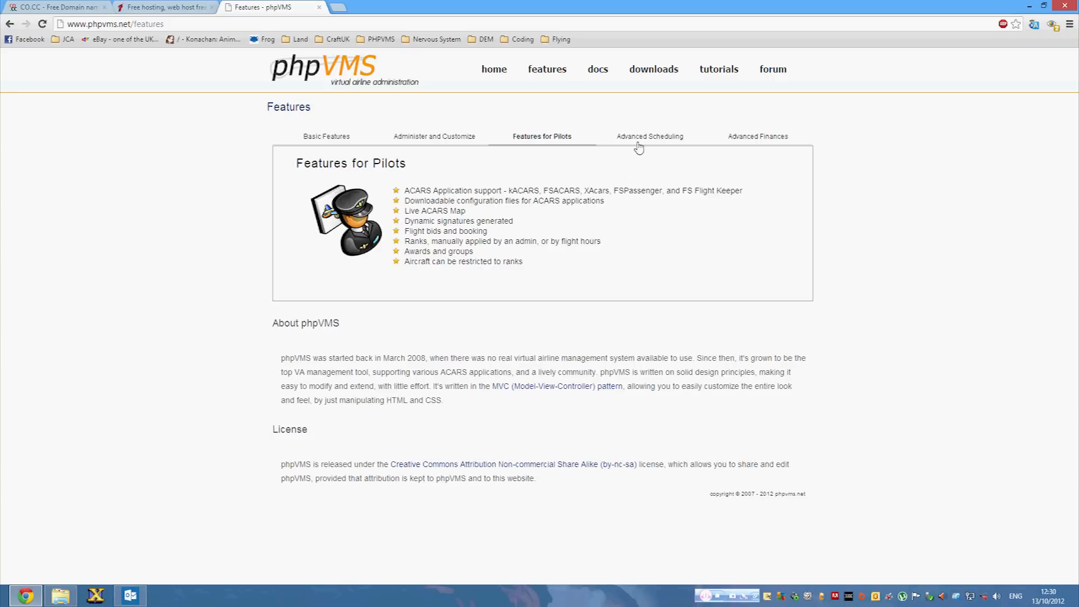
click(660, 142)
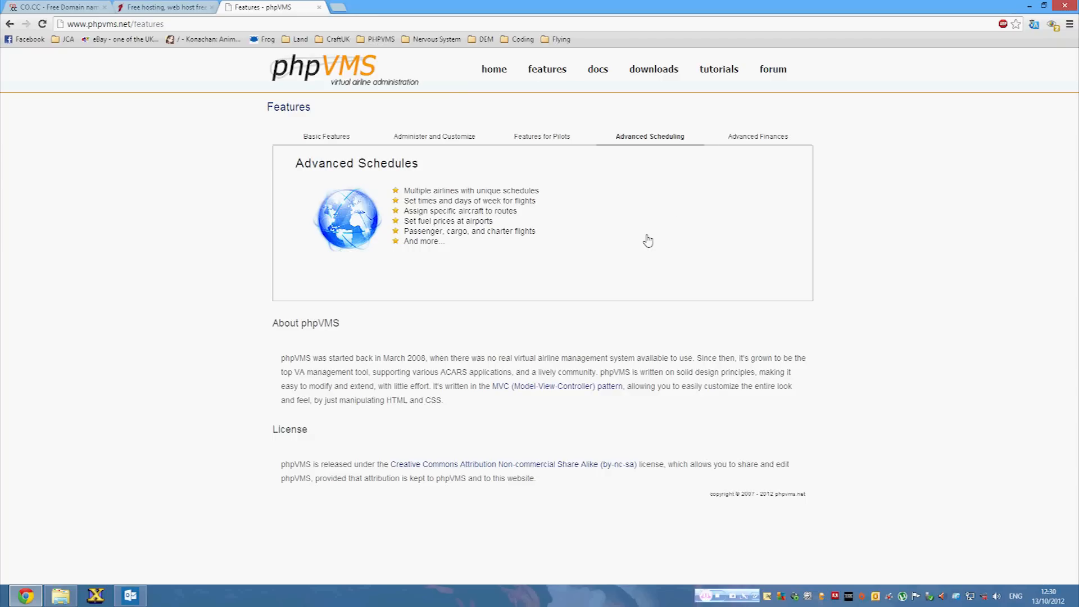
click(736, 139)
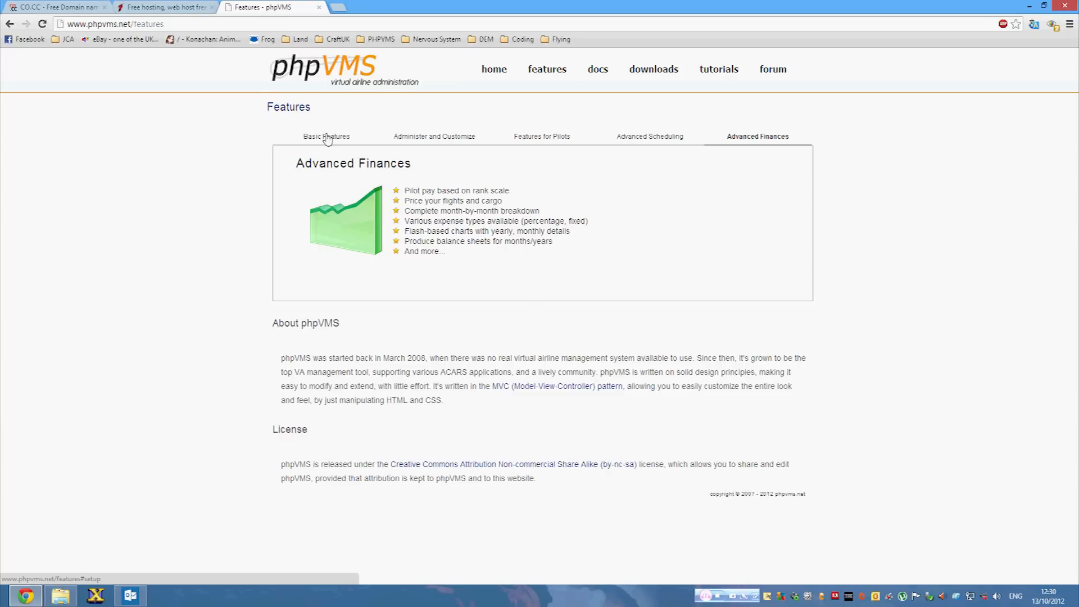
click(338, 8)
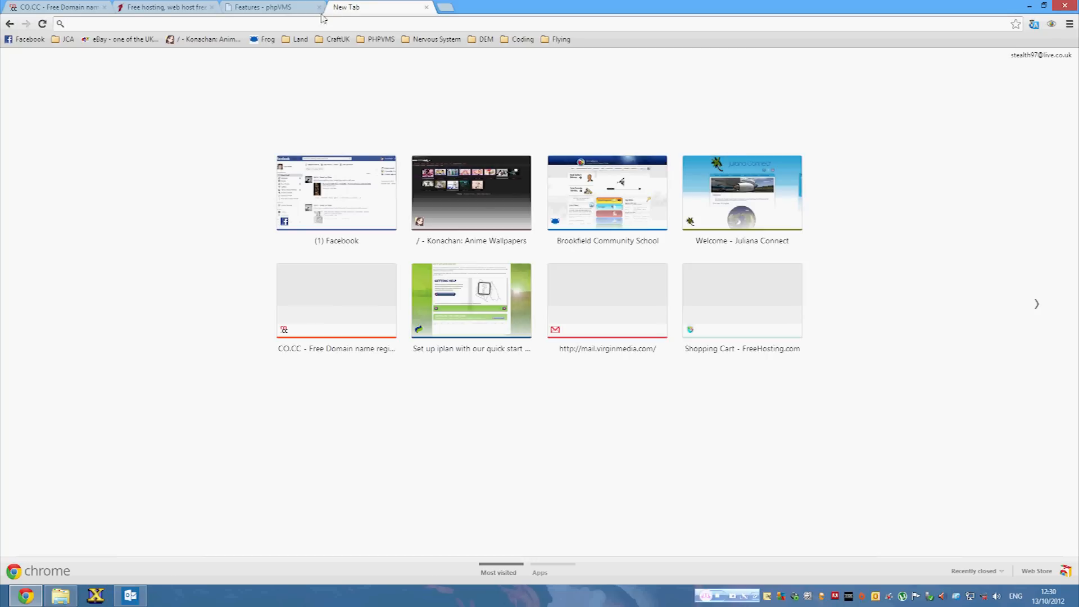
click(66, 40)
click(81, 72)
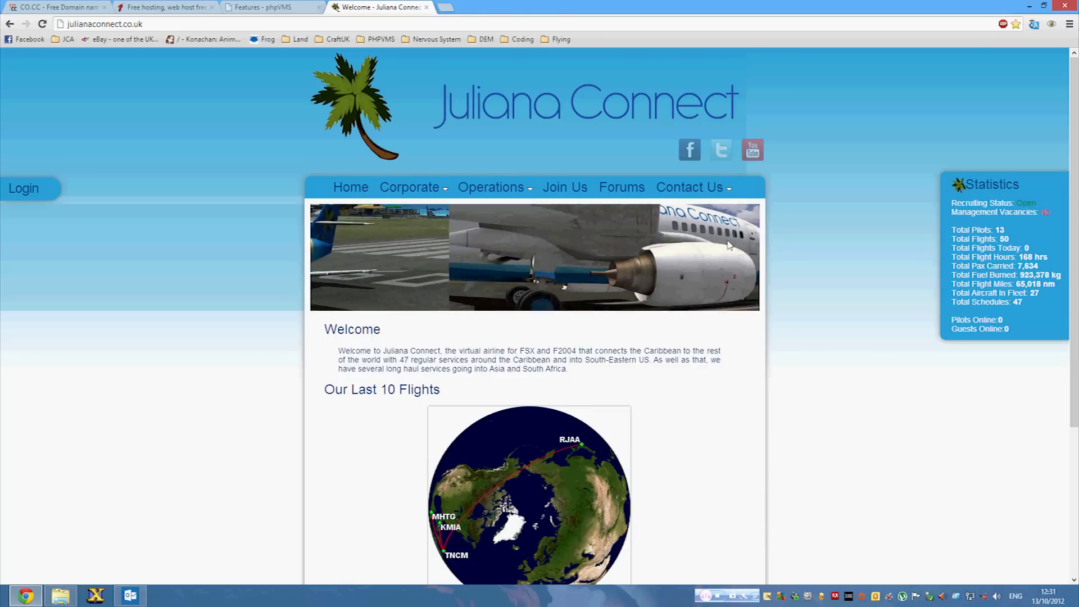
scroll(786, 235, down, 4)
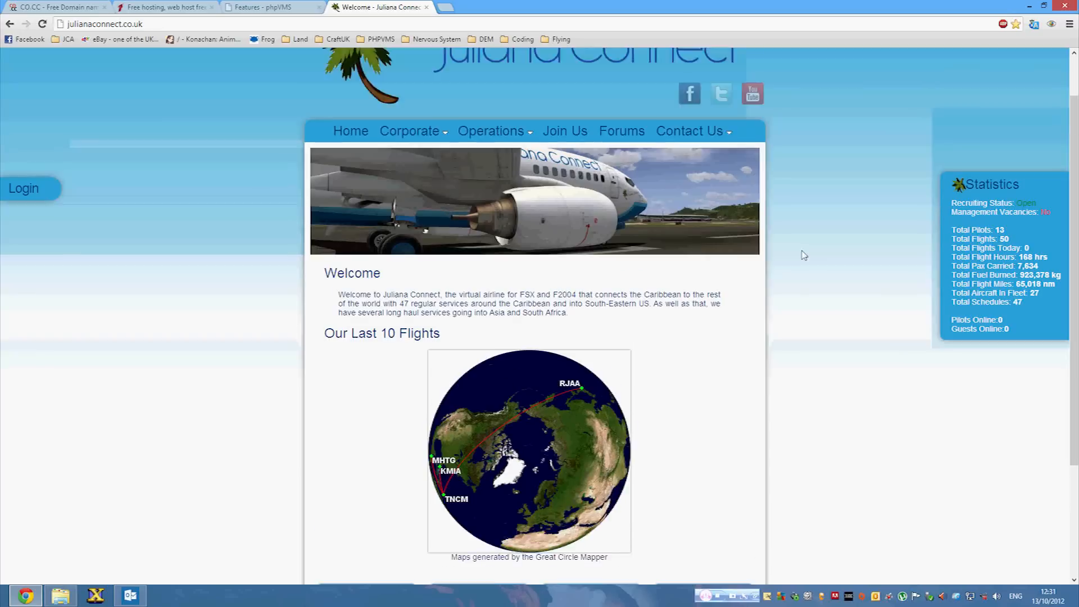
scroll(803, 266, up, 2)
scroll(806, 269, down, 2)
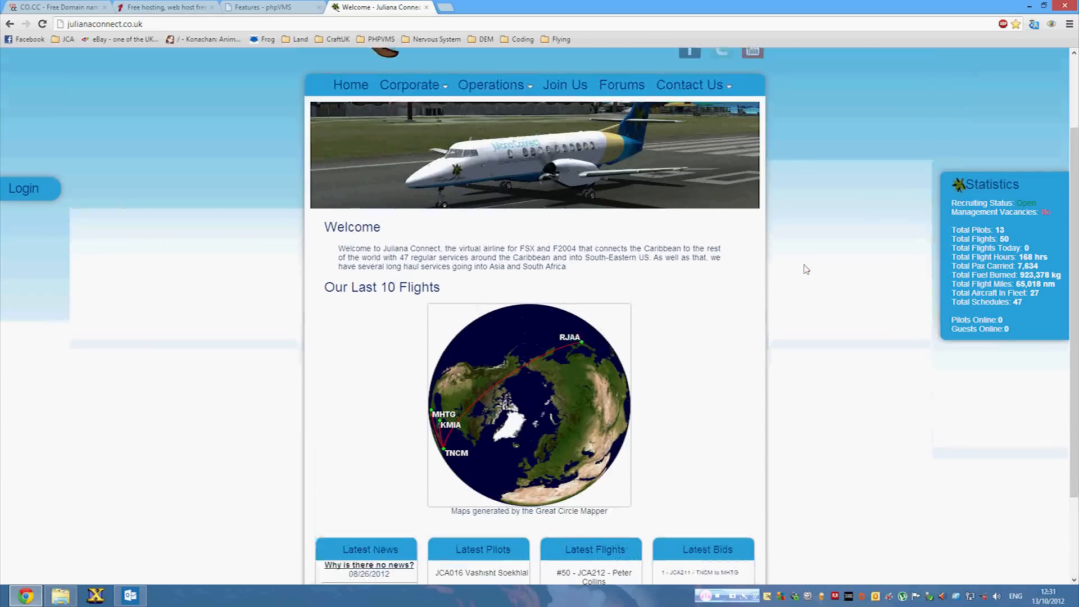
scroll(746, 553, up, 4)
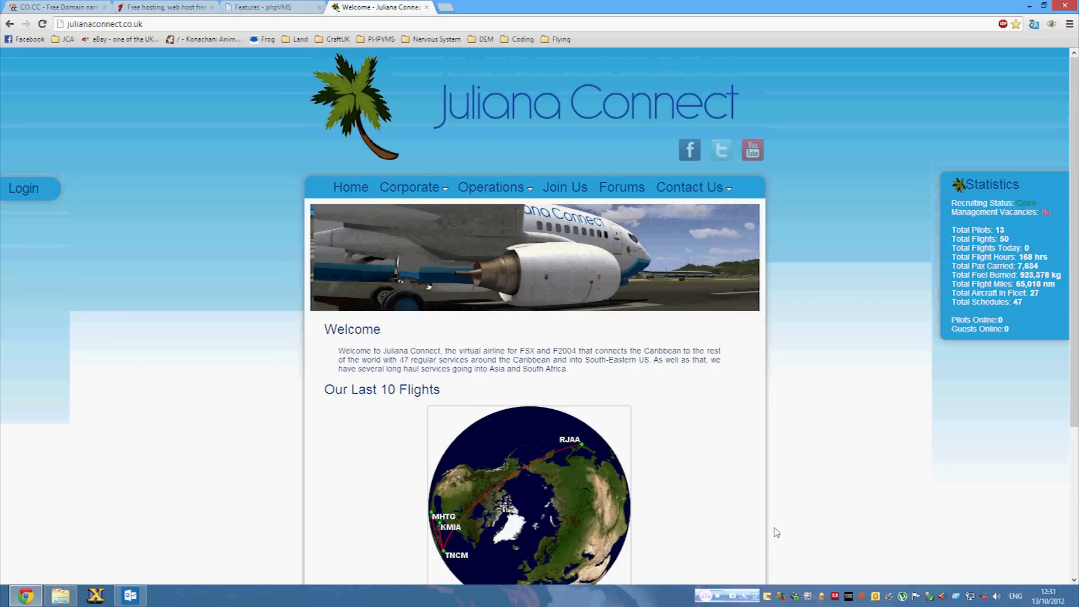
mouse_move(404, 194)
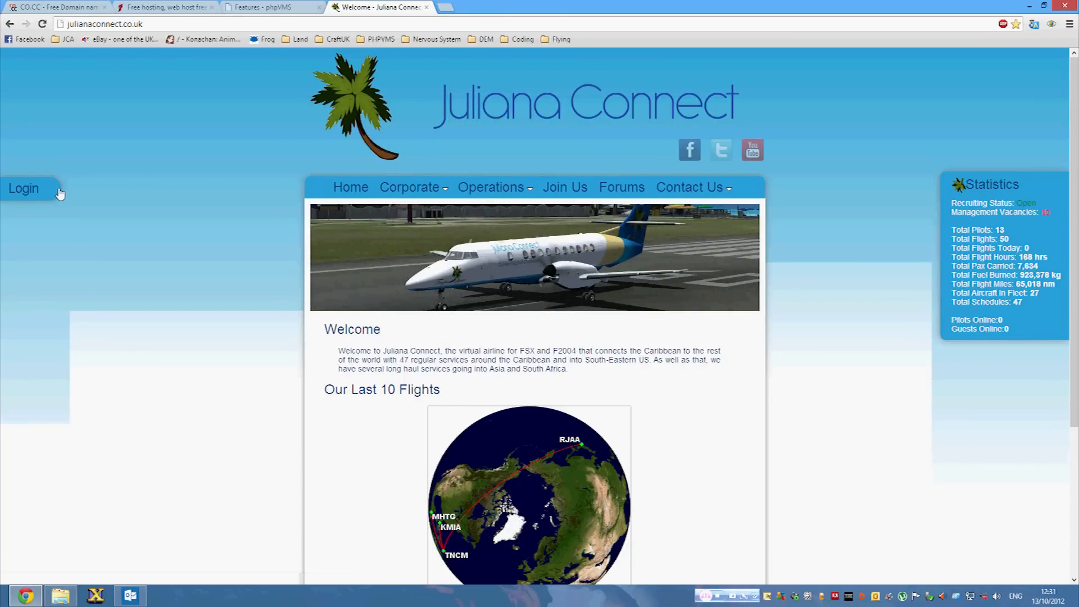
mouse_move(52, 193)
click(117, 223)
text(JCA)
click(107, 232)
click(97, 263)
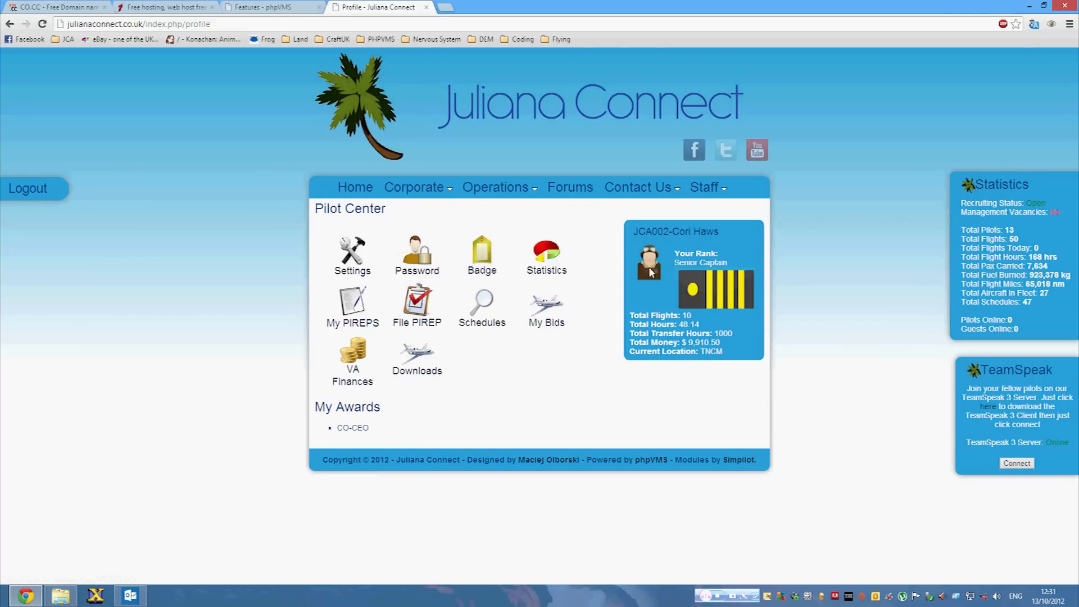
click(554, 281)
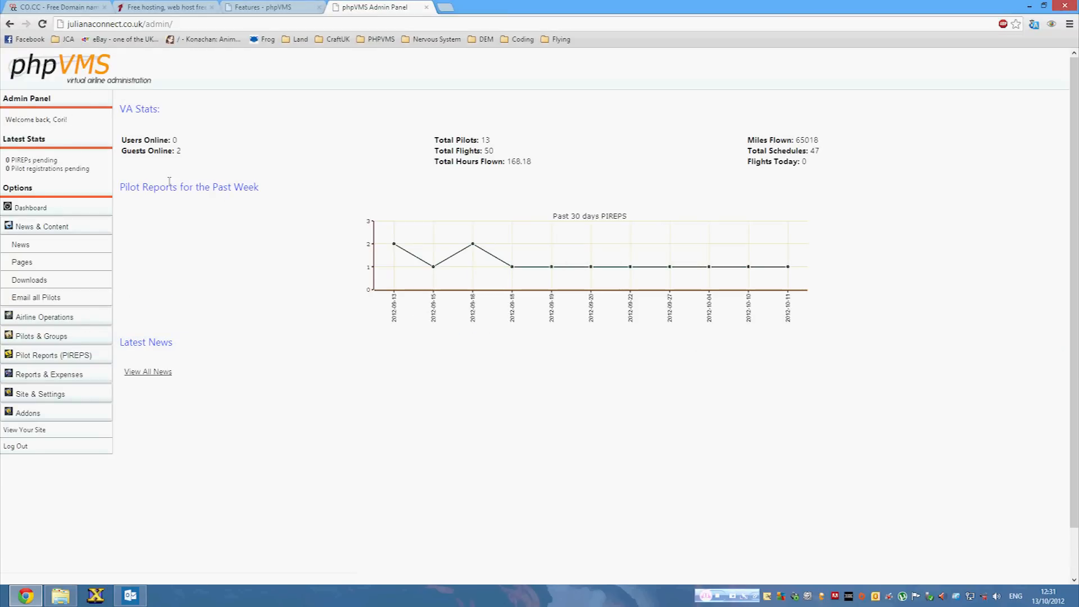
click(50, 337)
click(51, 426)
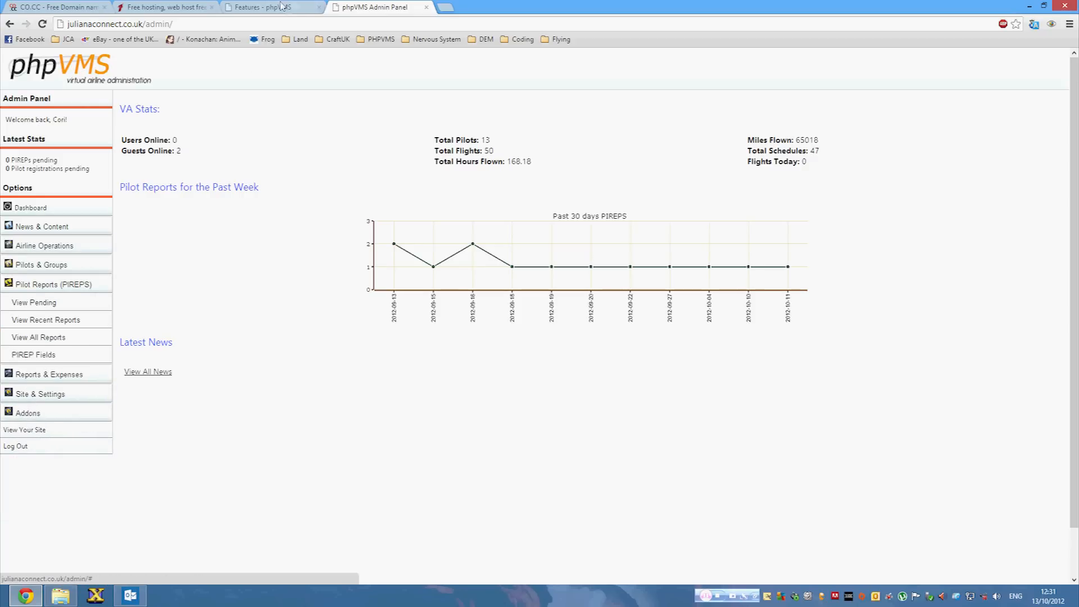
click(294, 5)
click(368, 7)
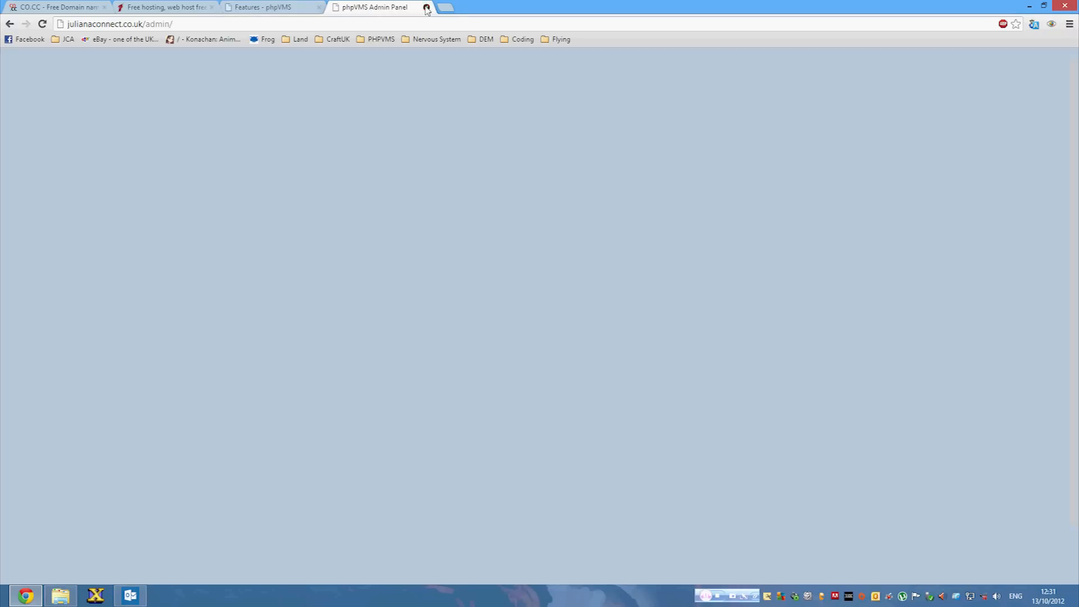
click(427, 7)
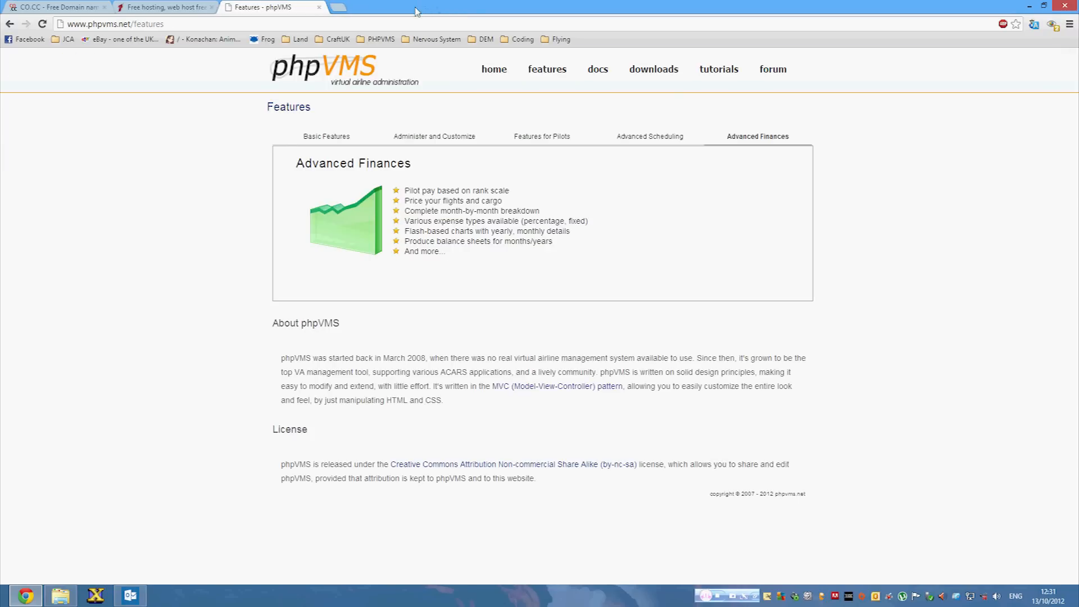
Switch to the CO.CC free domain registration tab.
click(72, 7)
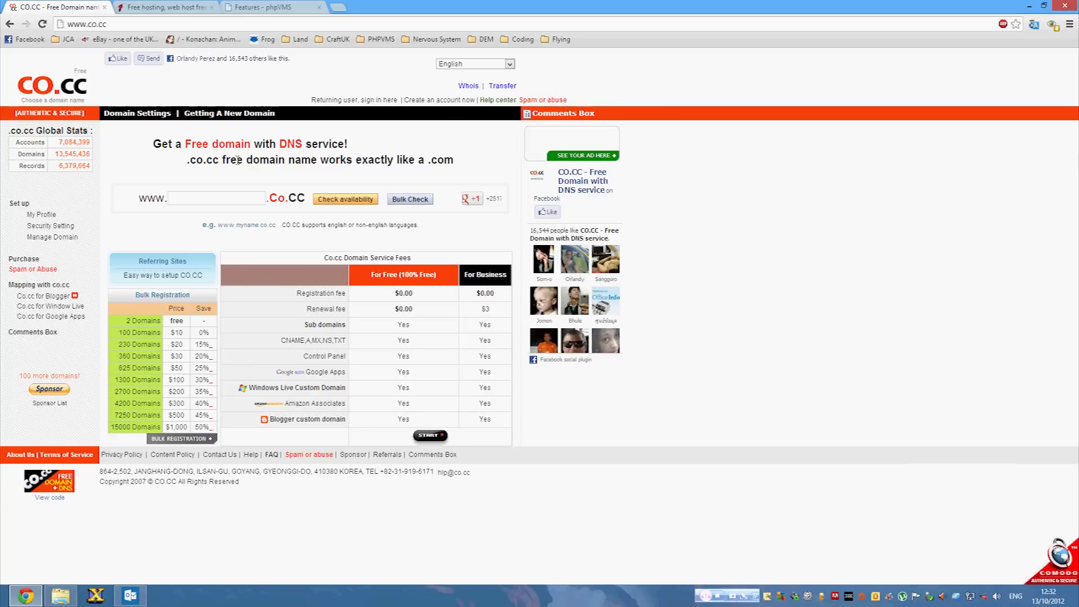
Check phptest.co.cc availability on CO.CC, then return to the home page.
click(180, 200)
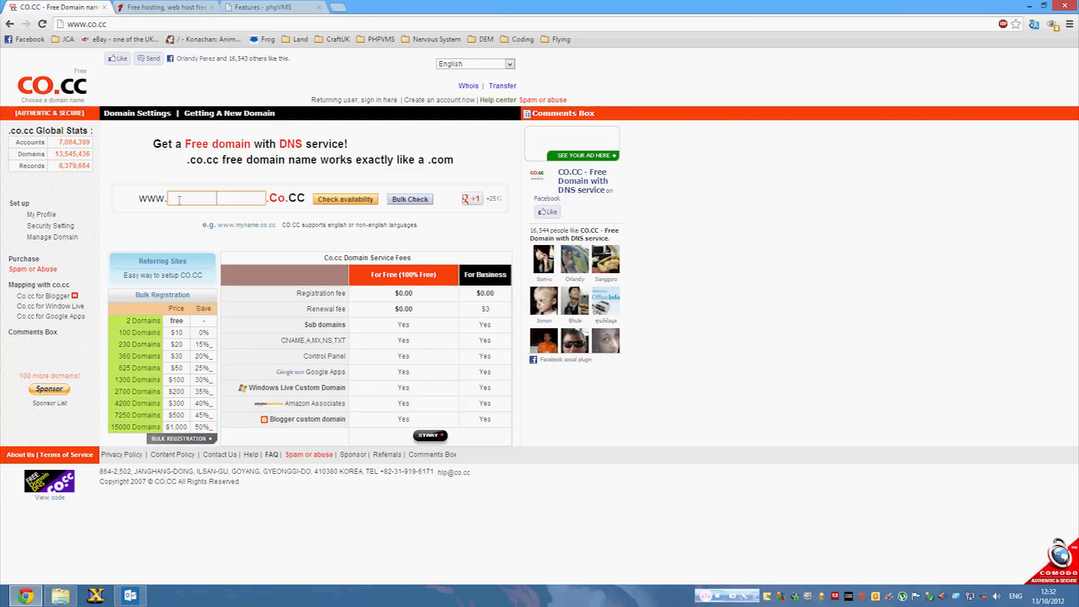
text(phptest)
click(355, 201)
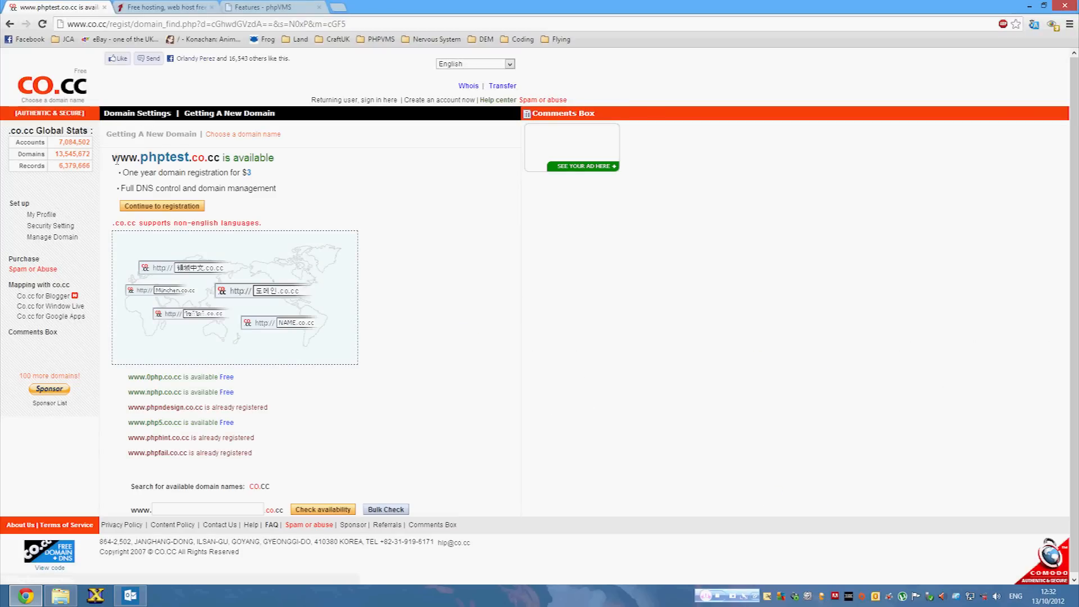
drag(114, 158, 140, 157)
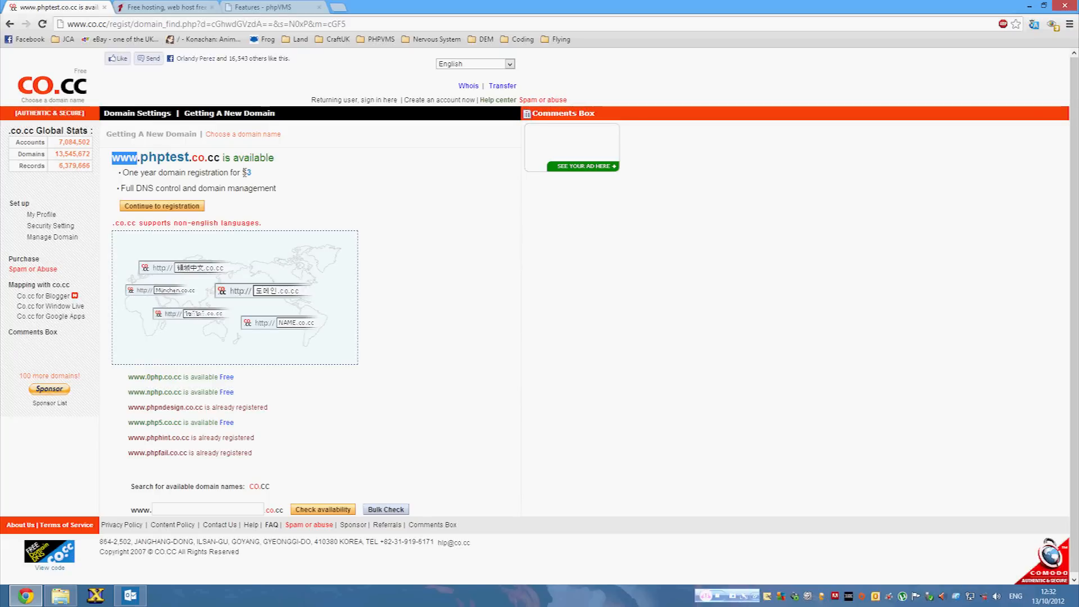
click(9, 24)
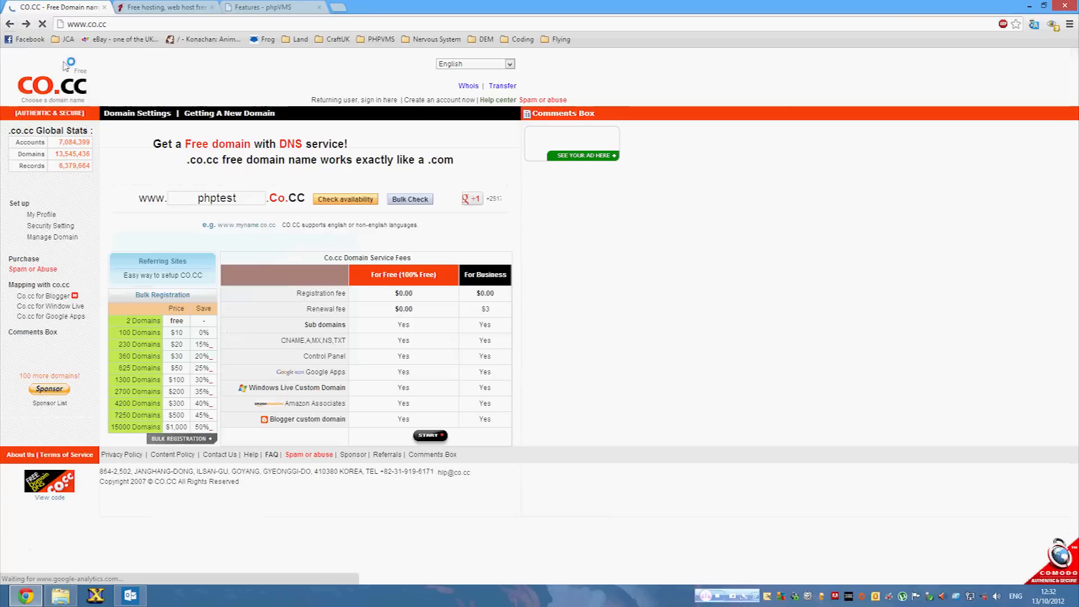
Check vatest.co.cc, find it already registered, and clear the domain name box.
drag(246, 195, 216, 194)
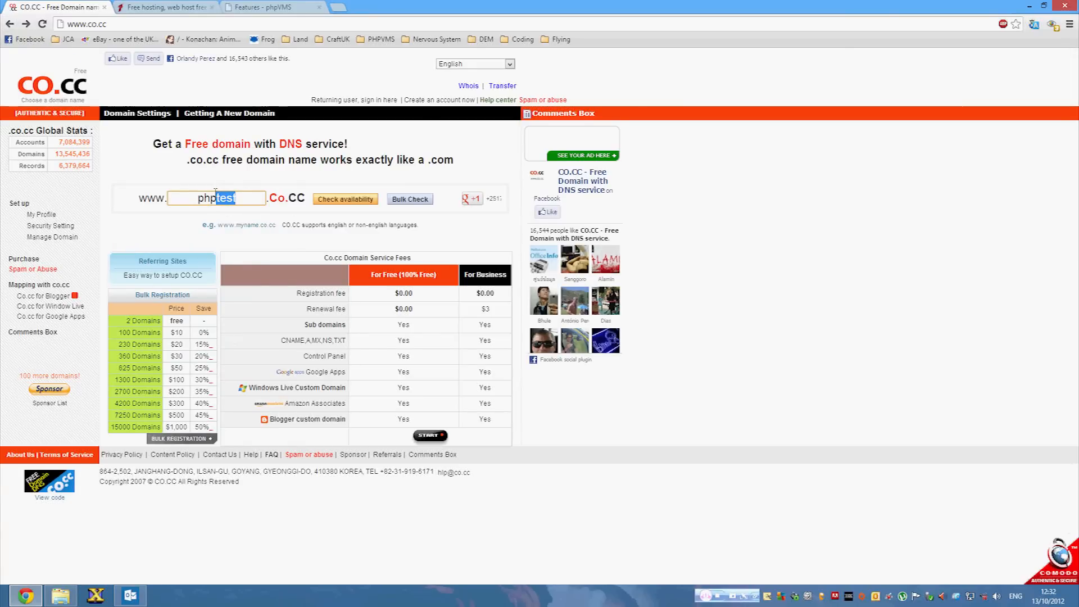
key(BackSpace)
key(BackSpace)
key(BackSpace)
key(BackSpace)
text(vatest)
click(335, 201)
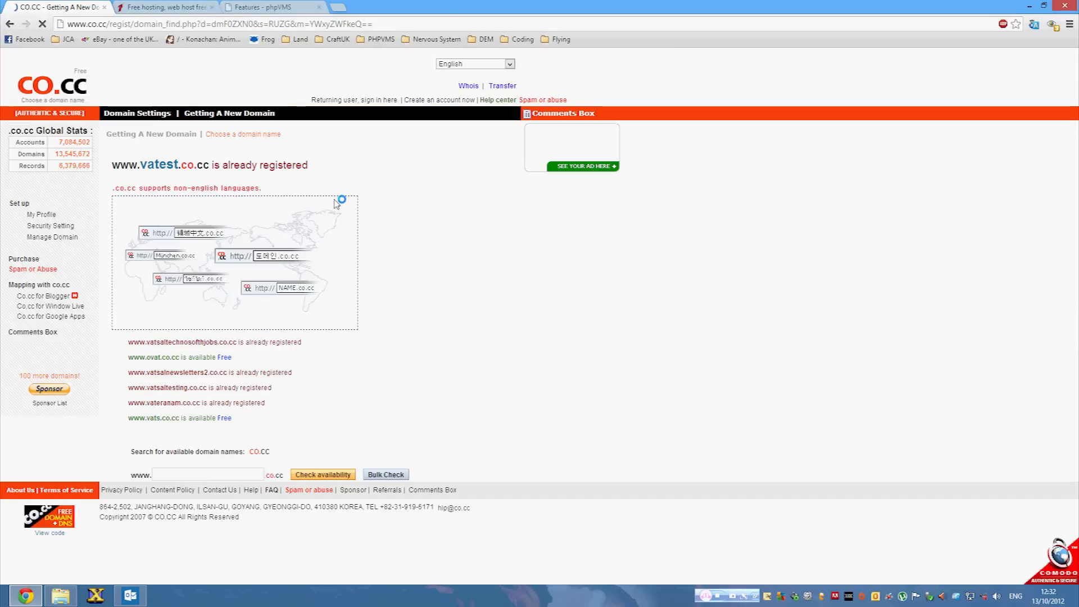
click(9, 24)
drag(247, 204, 187, 194)
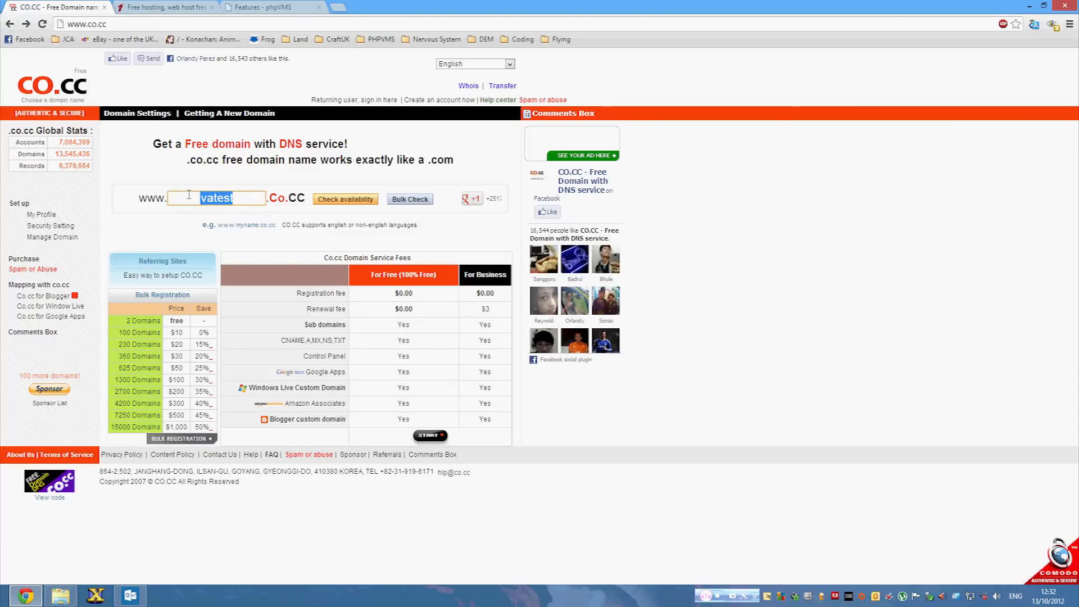
key(BackSpace)
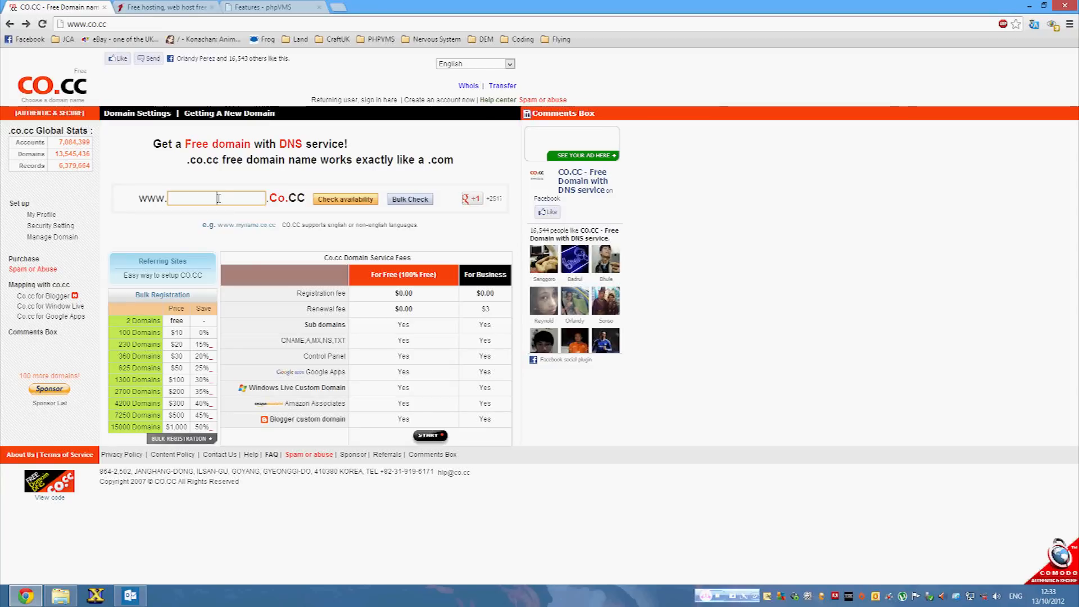
Confirm virtualbritishairlines.co.cc is available free for one year and continue to registration.
text(virt)
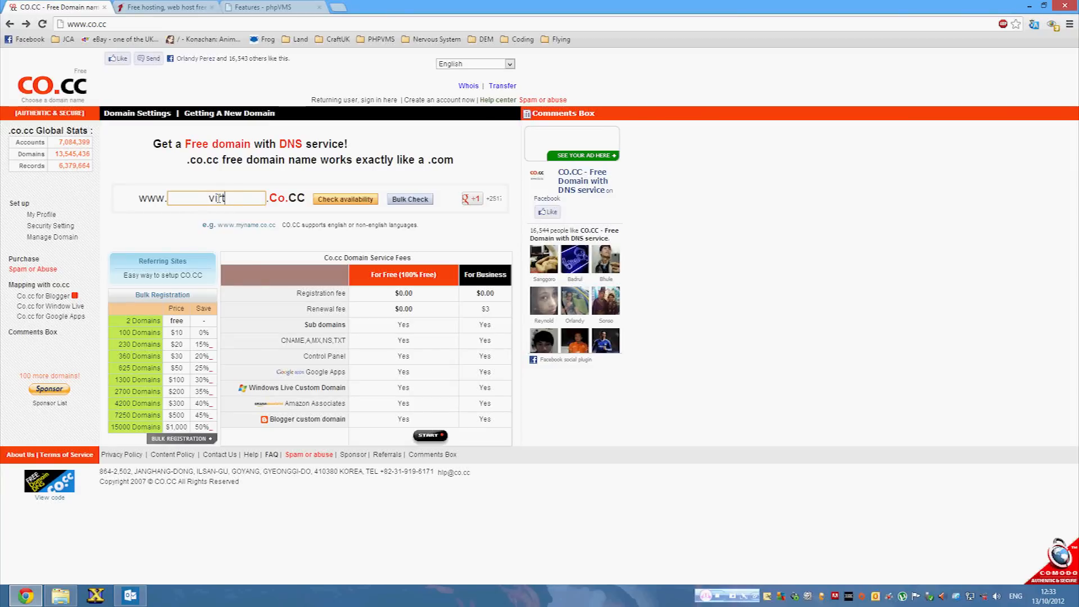
text(ualbritish)
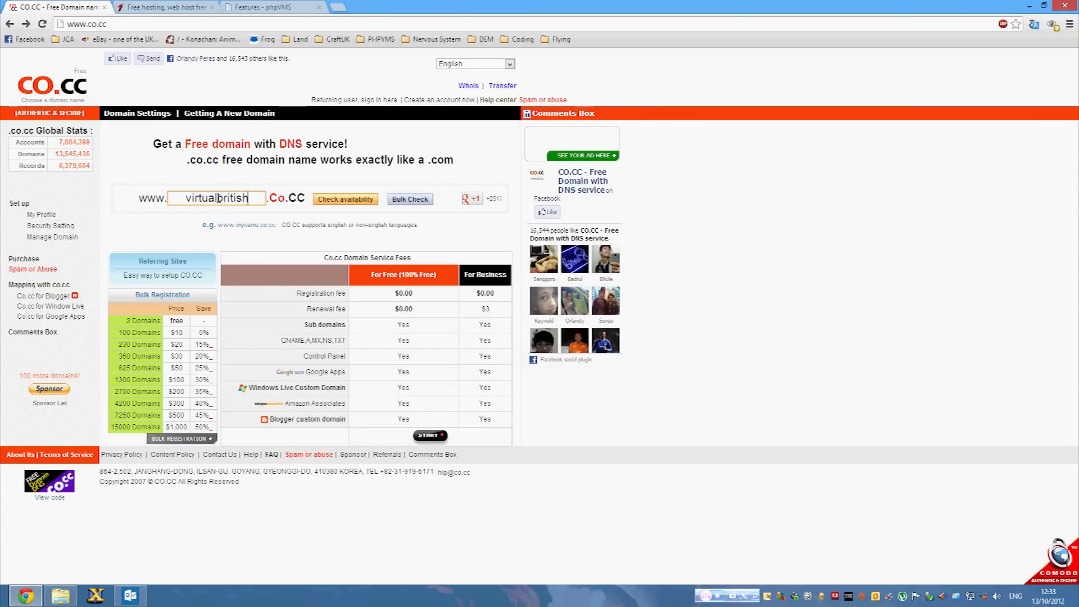
text(airlines)
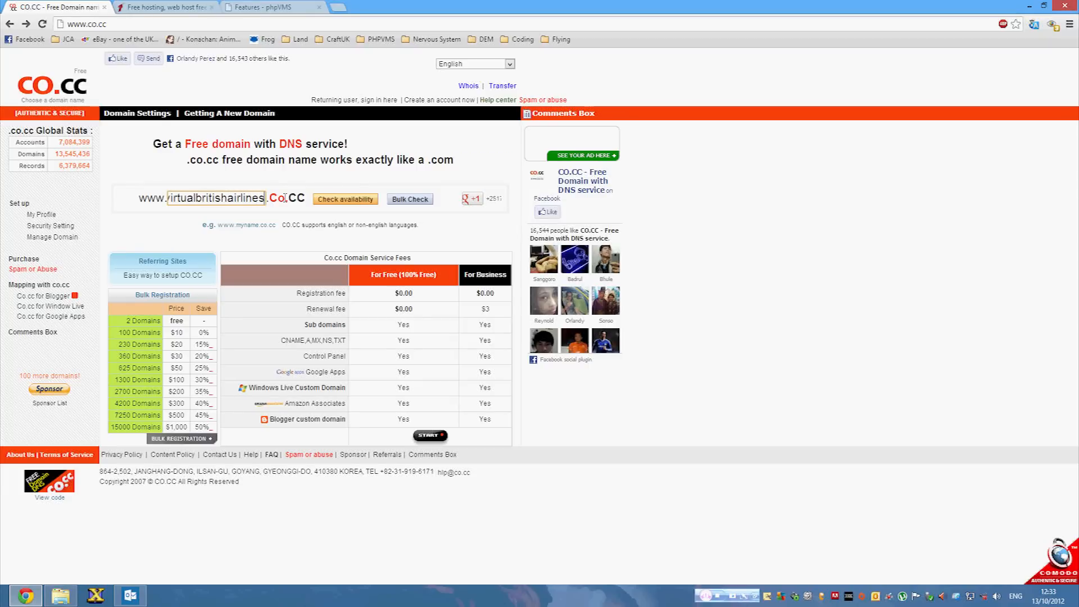
click(359, 202)
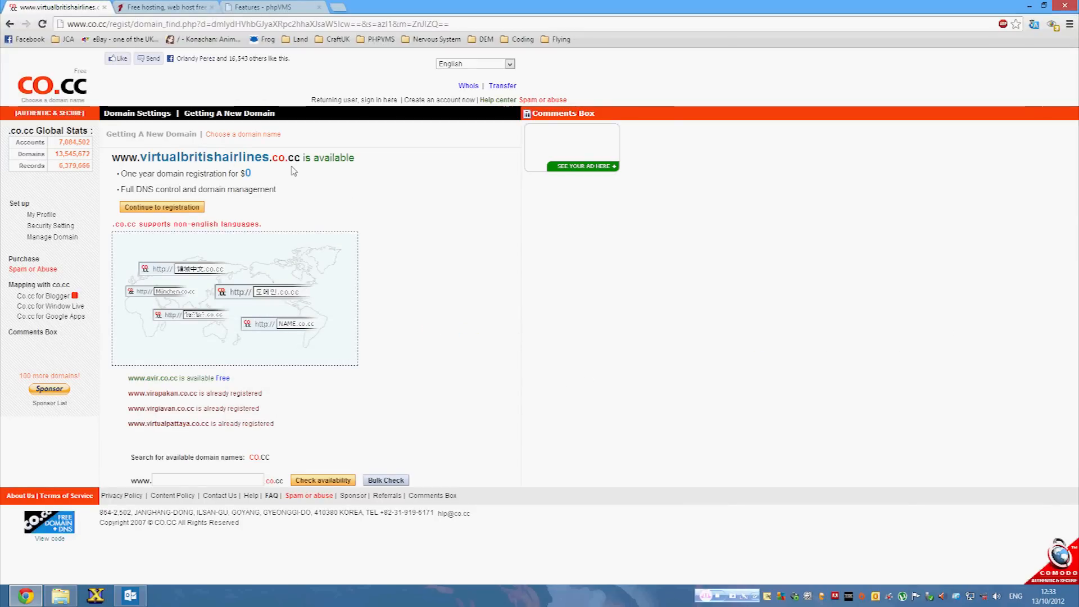
drag(128, 175, 213, 171)
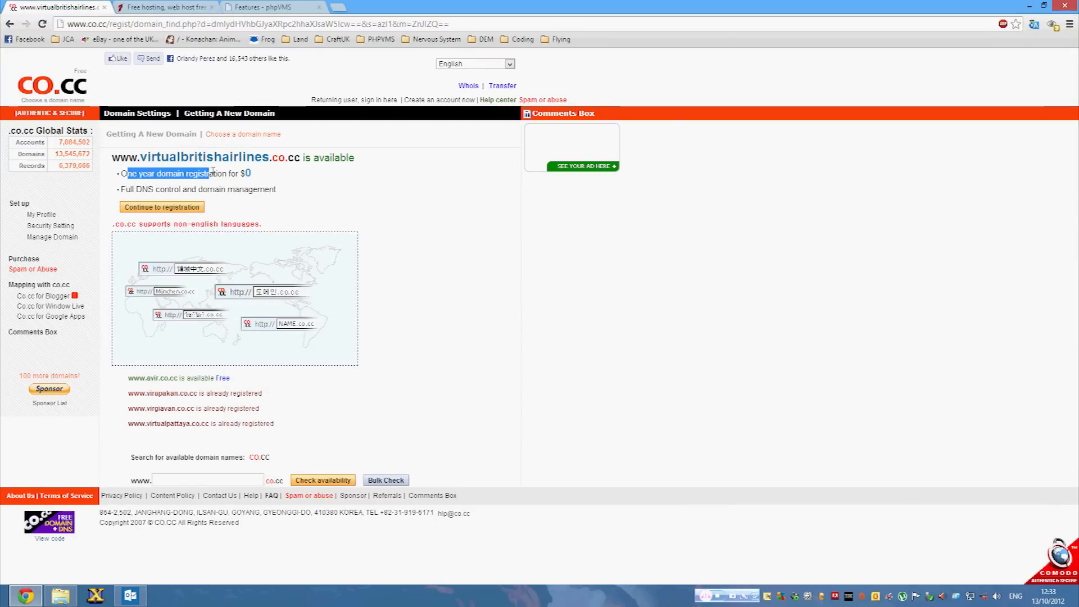
click(242, 173)
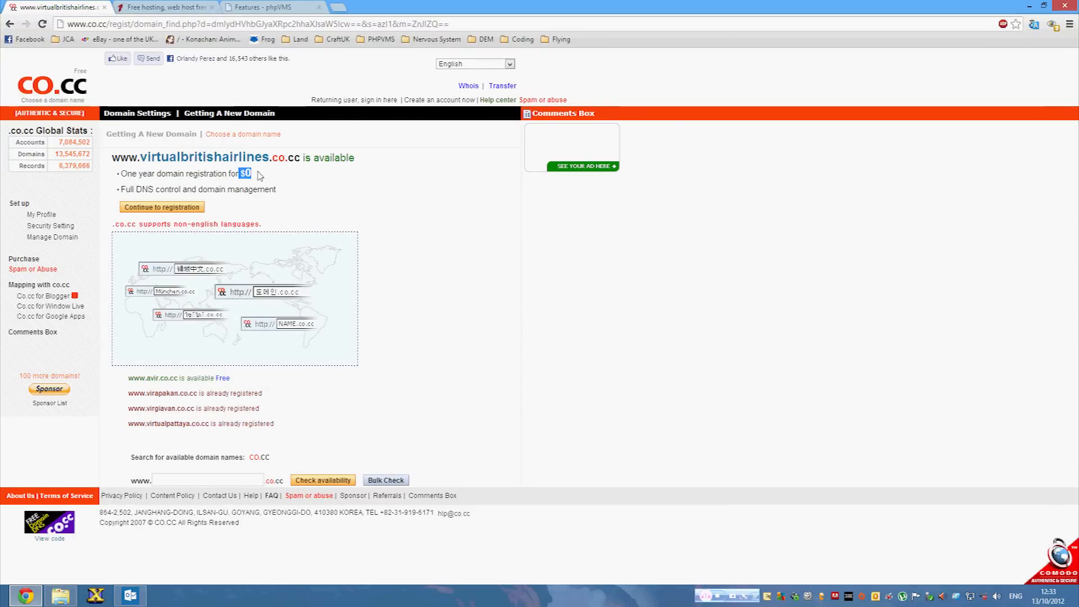
click(163, 209)
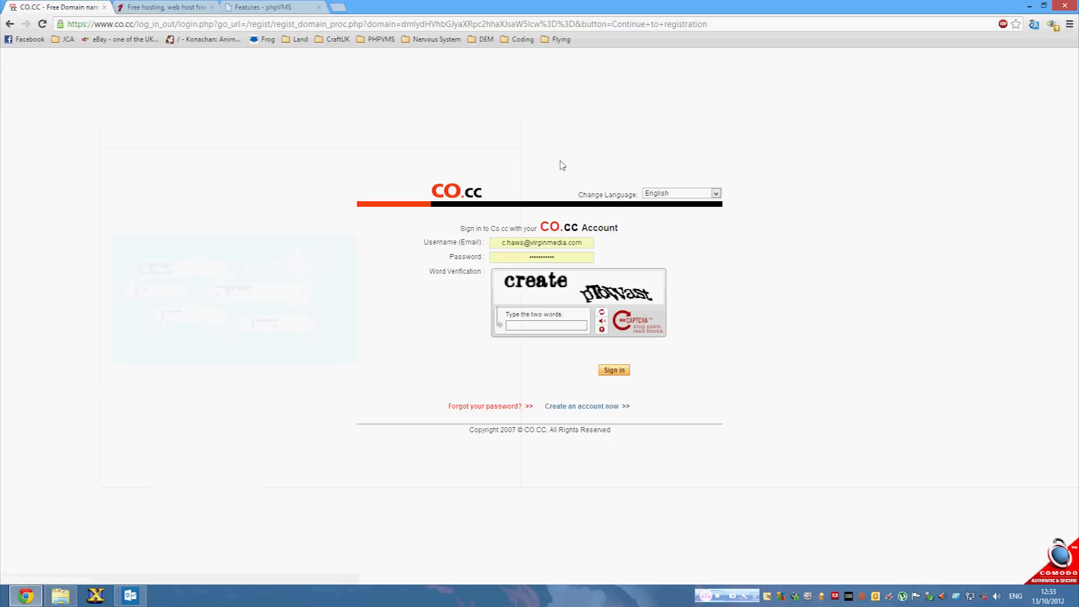
Preview the Create an account page in a new tab, then enter the captcha words and sign in.
right_click(585, 406)
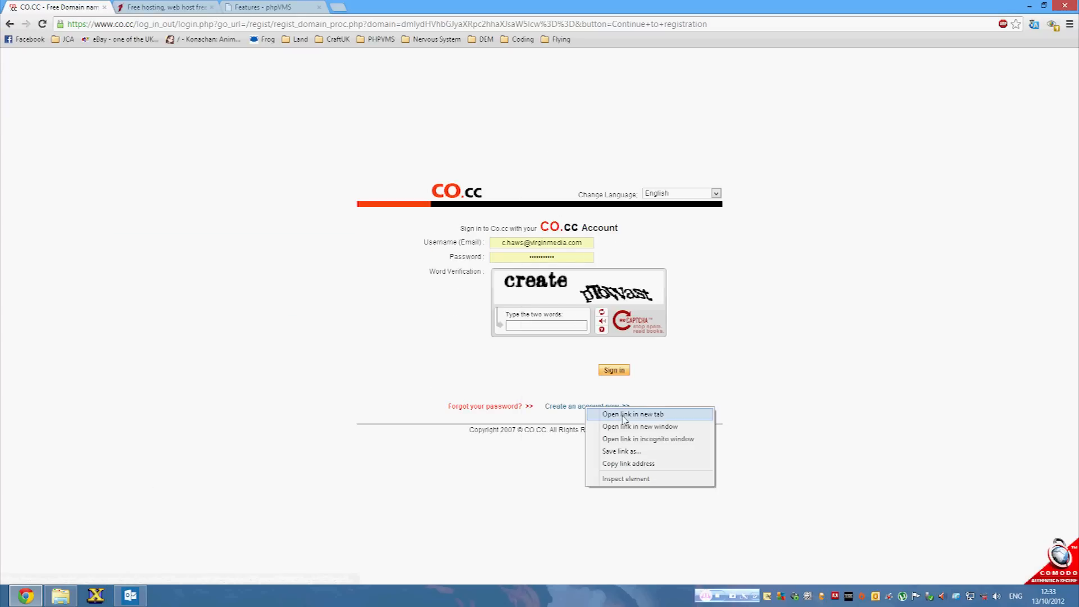
click(623, 417)
click(151, 7)
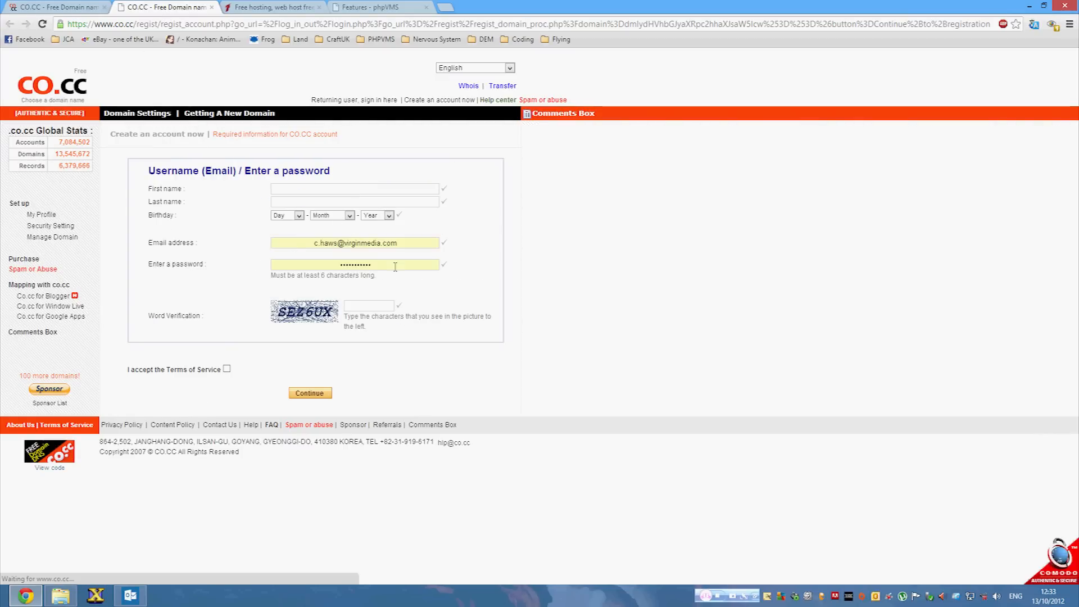
click(211, 7)
click(553, 323)
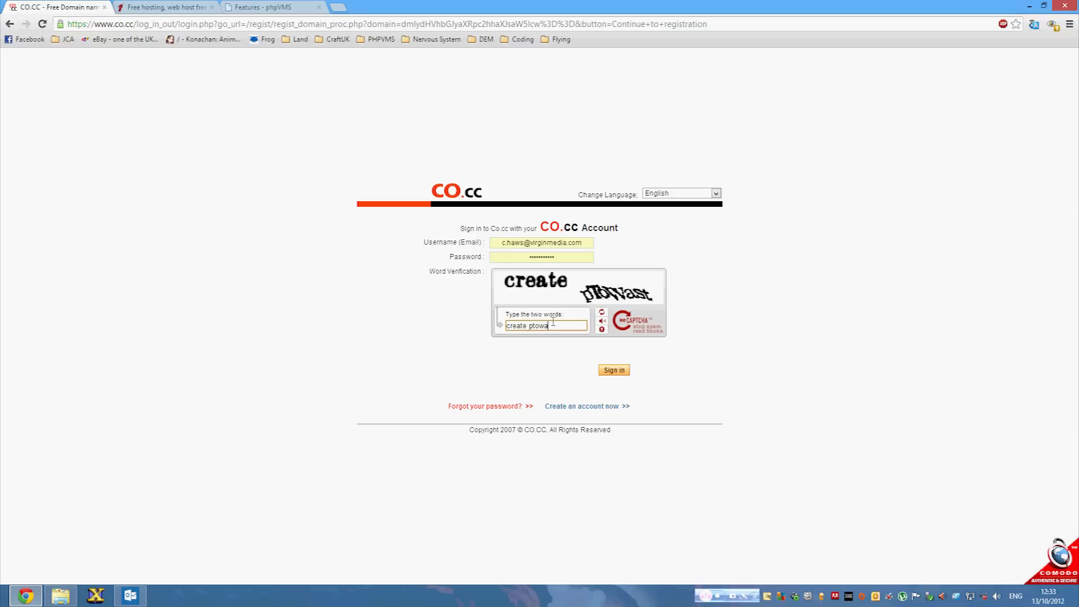
click(621, 373)
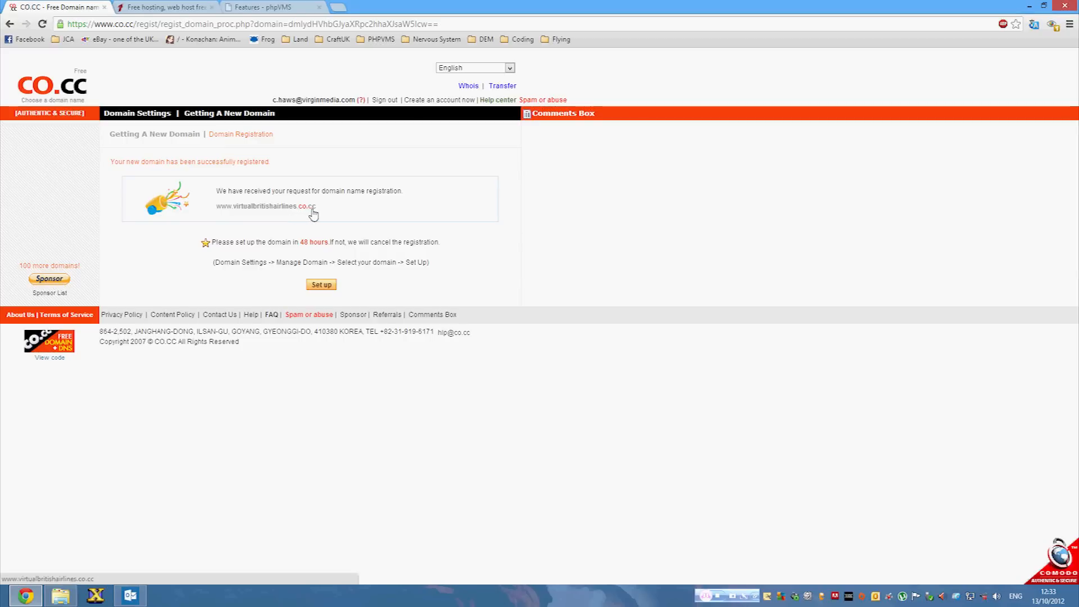
Open the Set up choices for virtualbritishairlines.co.cc via the confirmation and Manage Domain pages.
drag(235, 242, 390, 242)
click(416, 243)
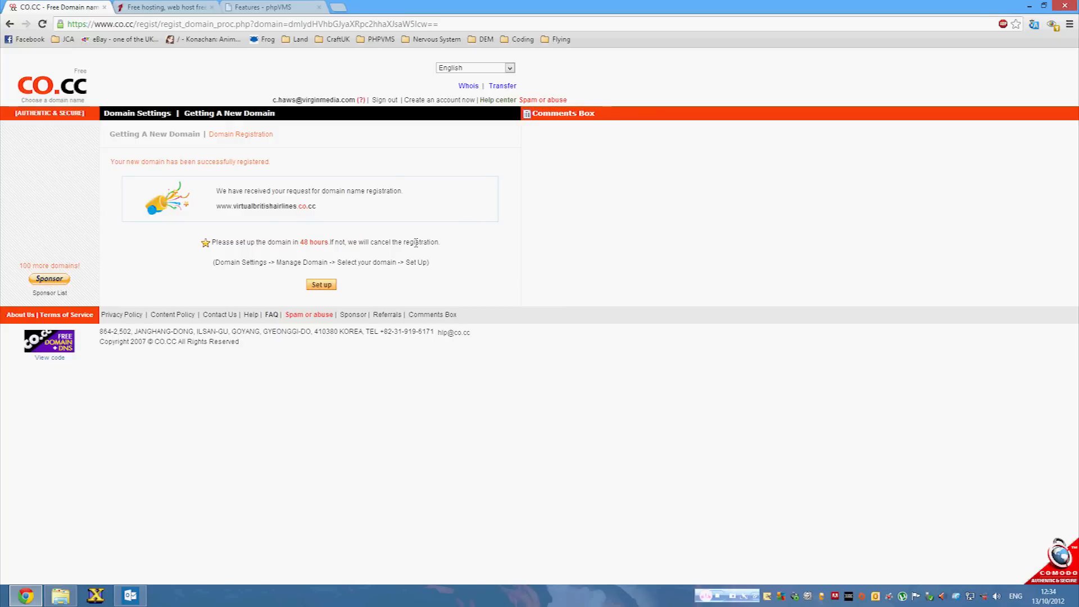
click(322, 285)
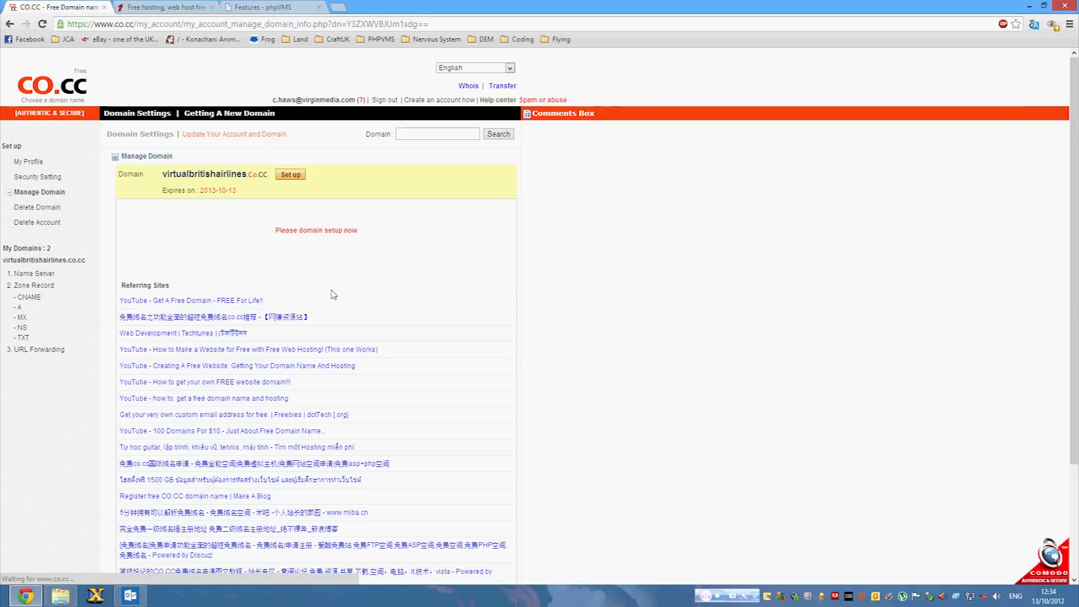
click(297, 175)
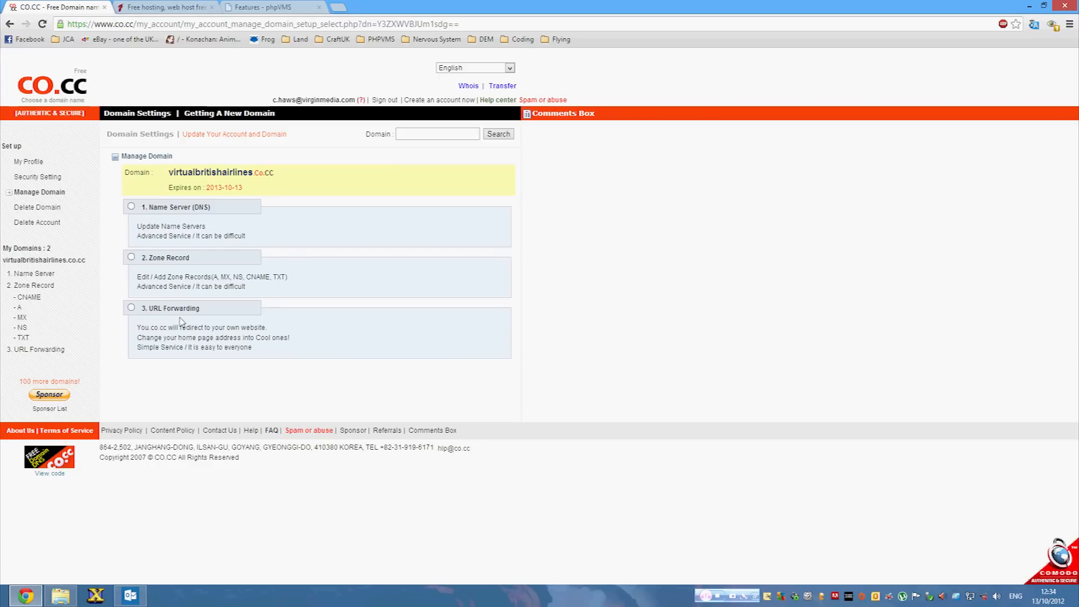
On the 1FreeHosting tab, open and dismiss the Get Free Hosting sign-up form twice.
click(160, 7)
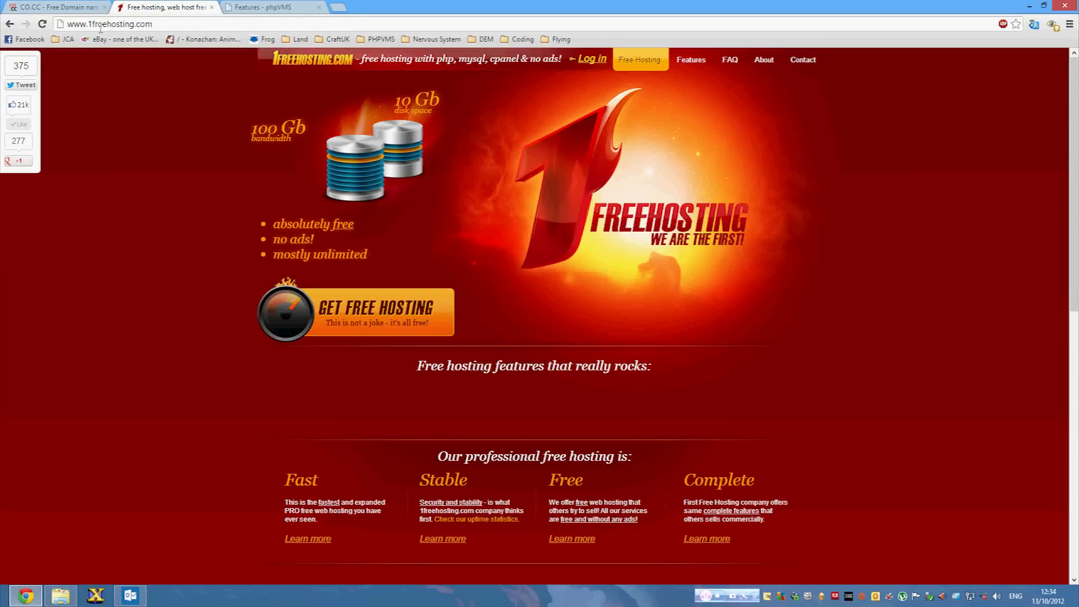
click(384, 320)
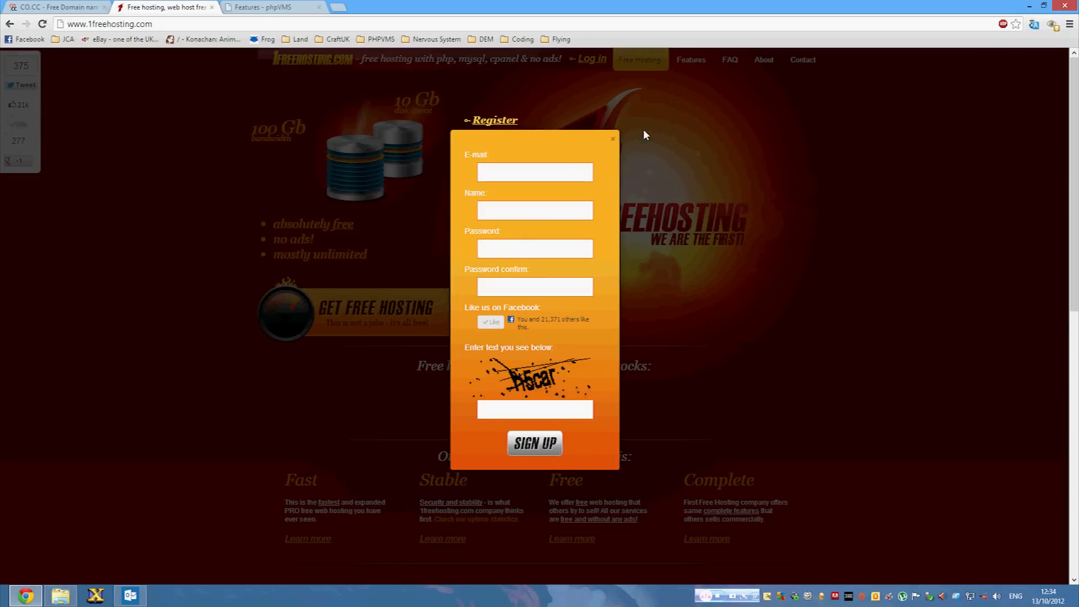
click(615, 141)
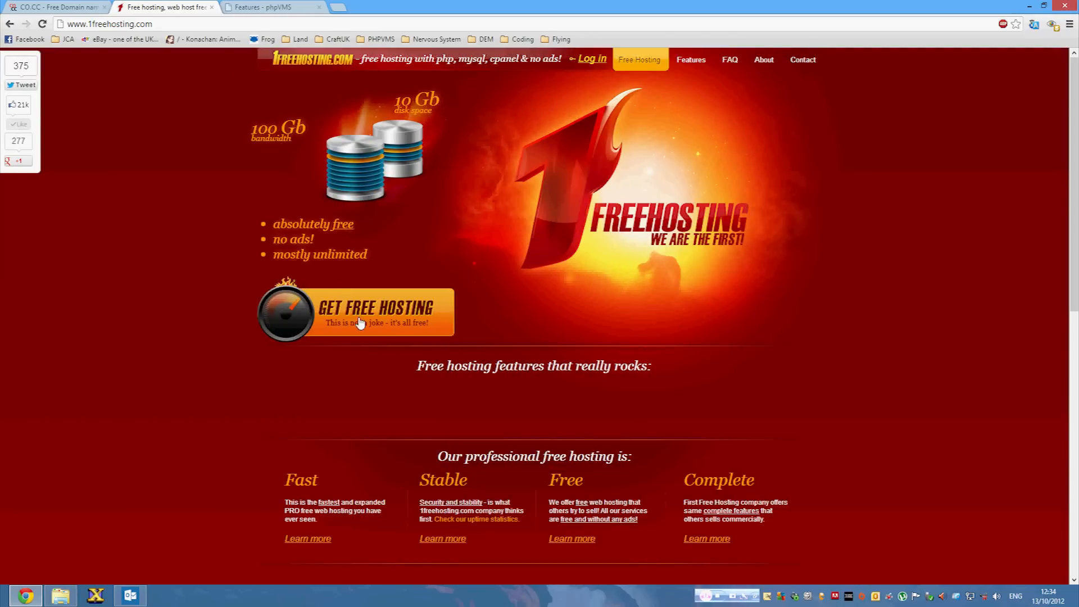
click(398, 318)
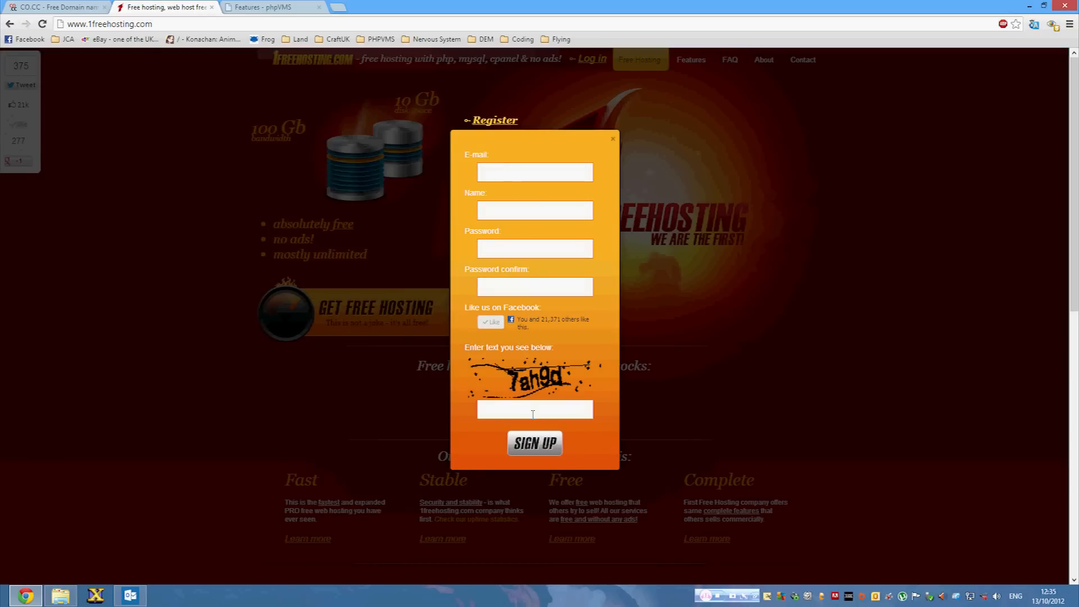
click(613, 139)
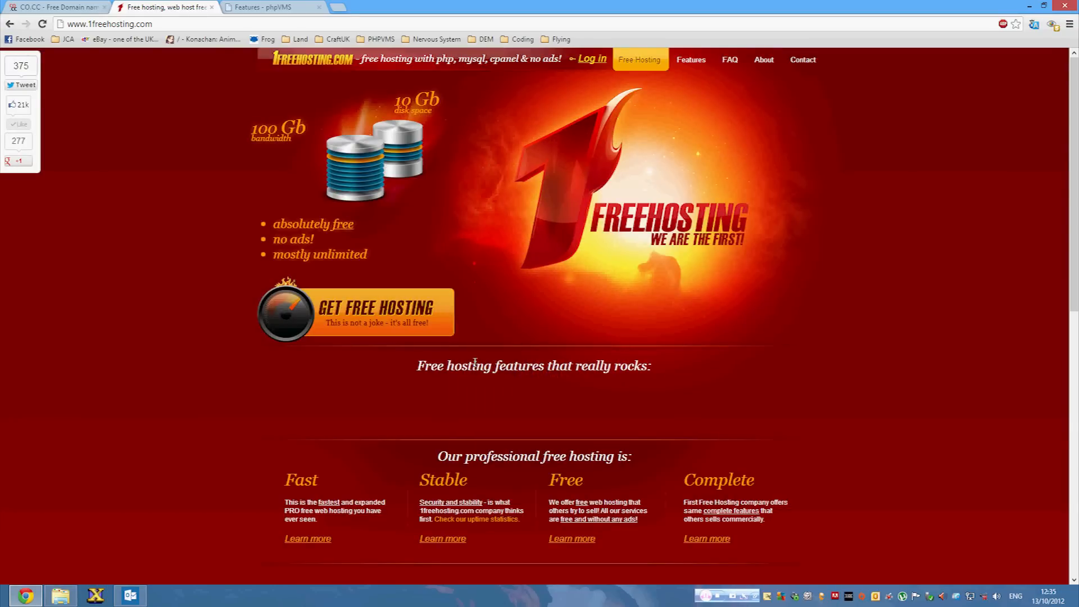
In Outlook, read 1FreeHosting's Client Sign up and Sign Up Confirmation emails, noting the login details.
click(136, 597)
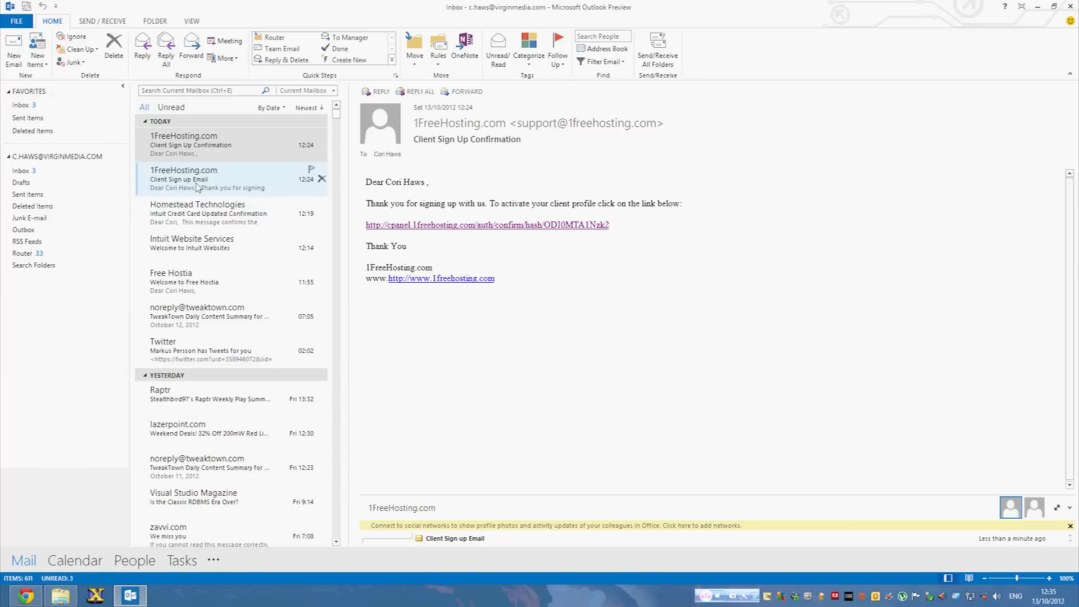
click(197, 187)
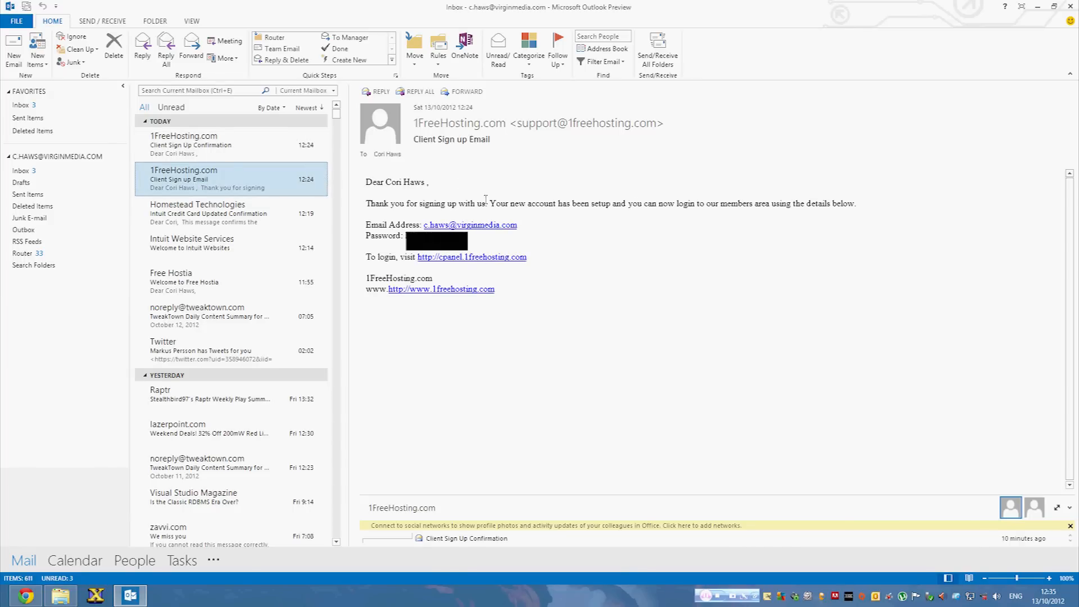
drag(371, 225, 444, 242)
click(528, 243)
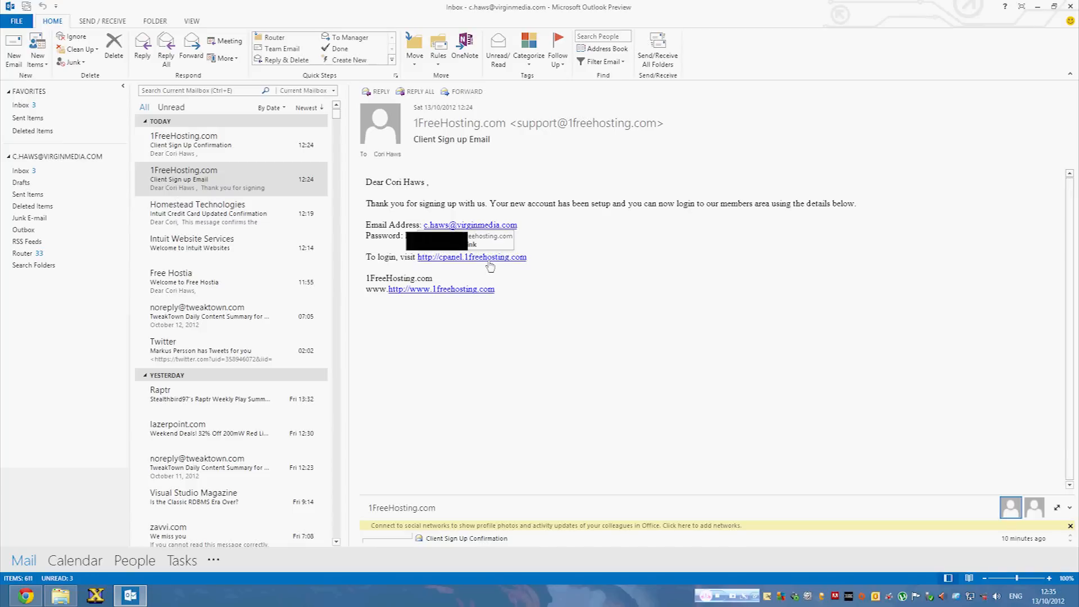
click(224, 155)
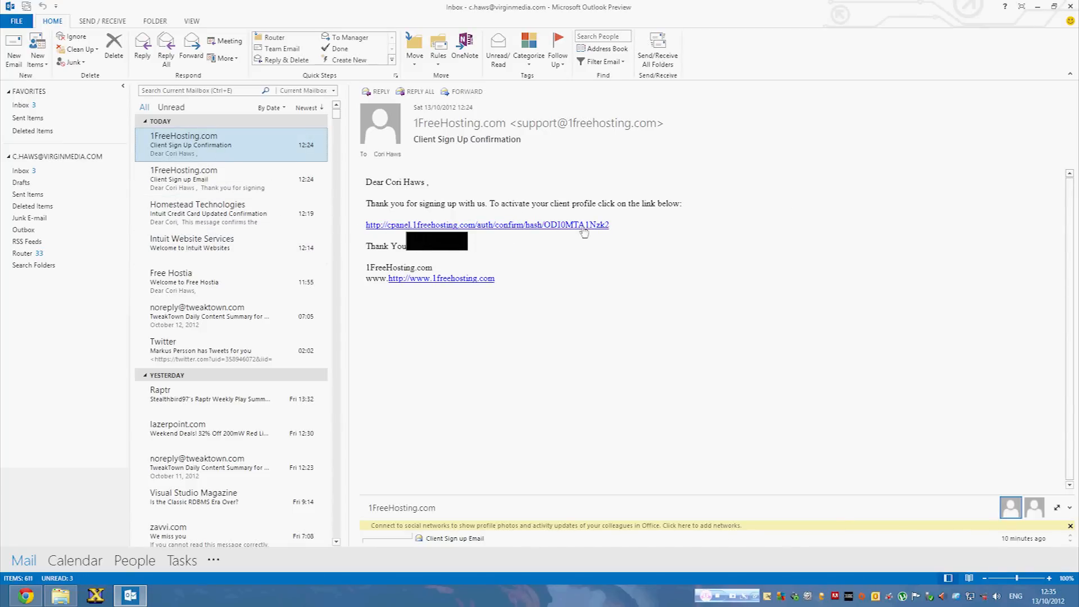
click(188, 181)
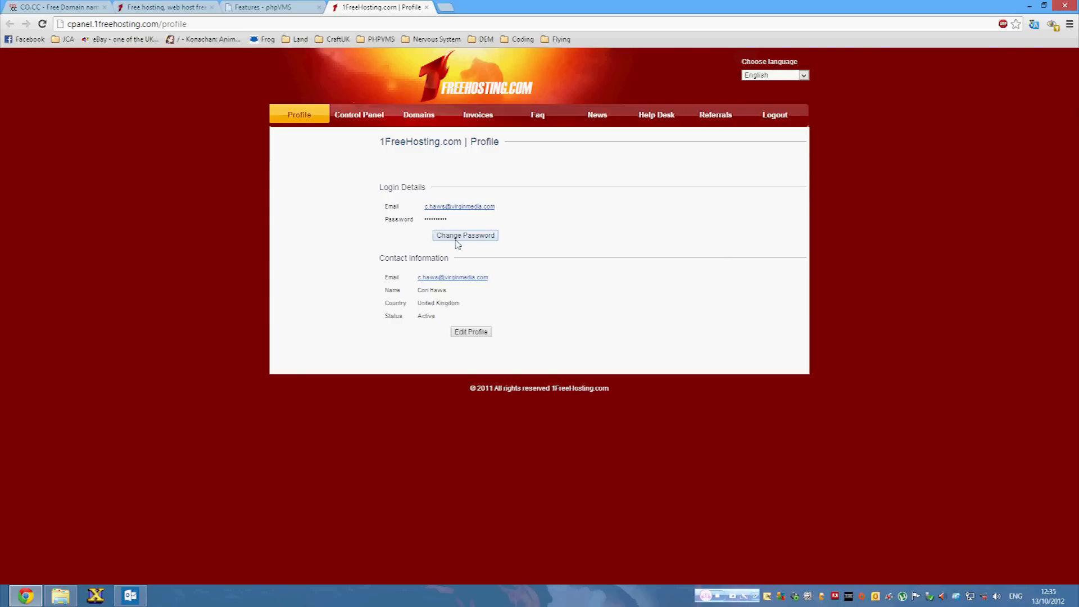
Start a new hosting account on the free 1FreeHosting plan, choosing 'I want to host my own domain'.
click(367, 116)
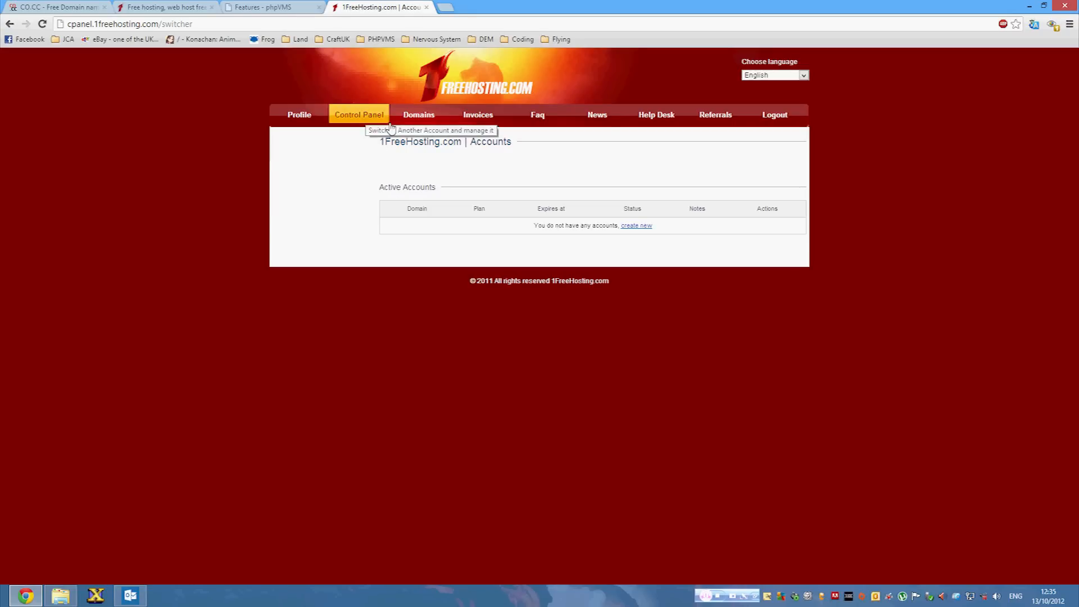
click(629, 228)
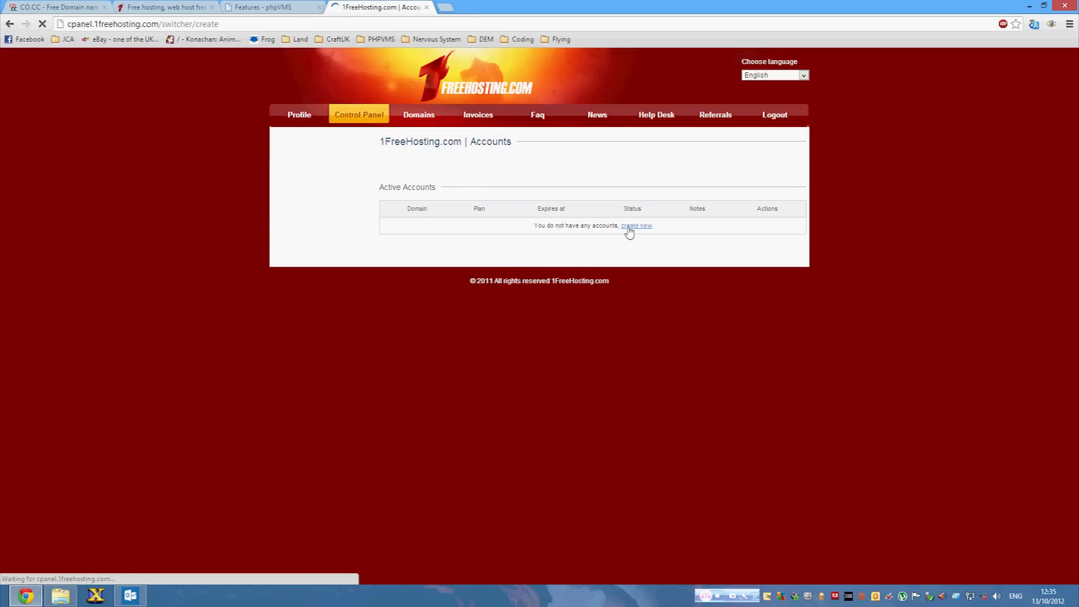
click(507, 218)
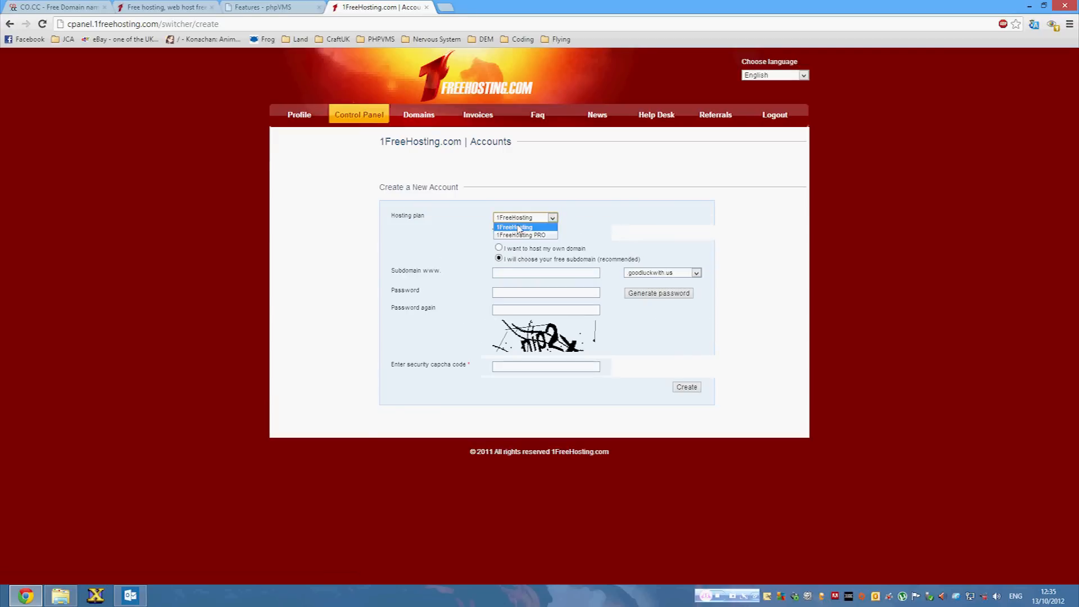
click(528, 229)
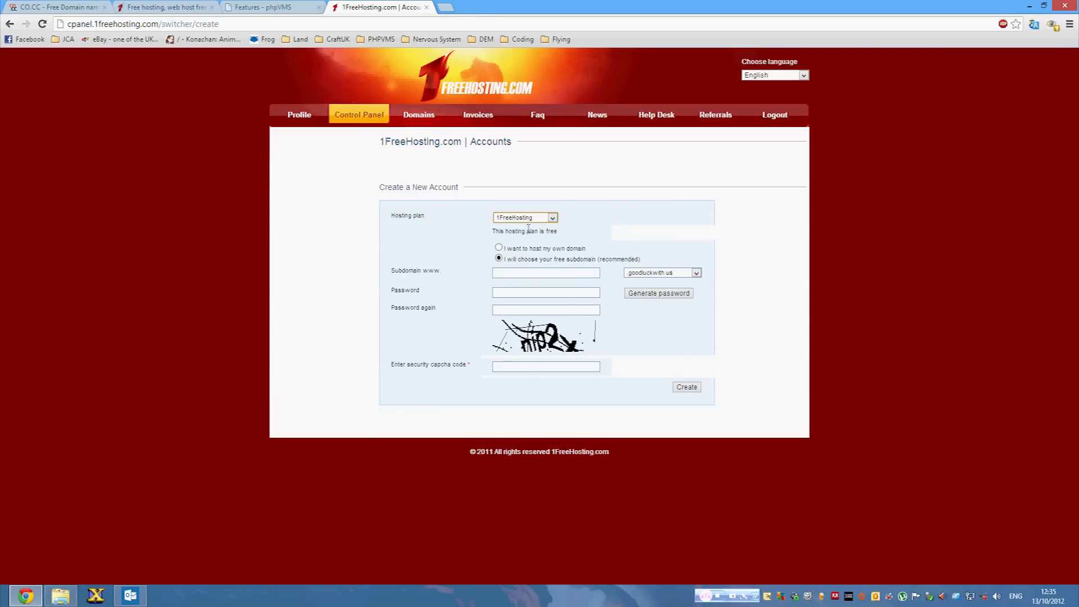
click(500, 248)
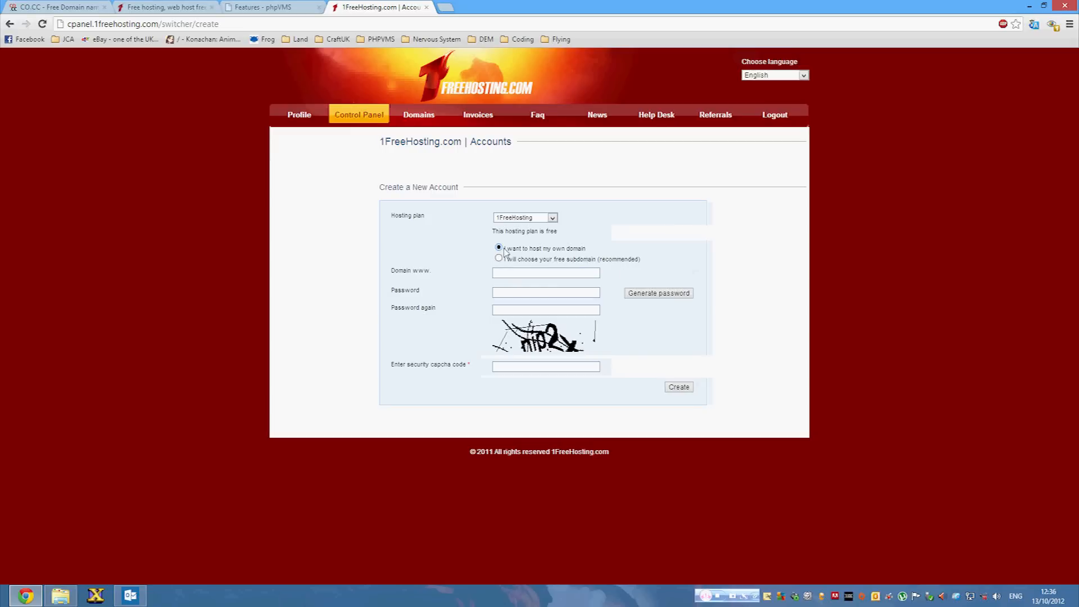
click(504, 270)
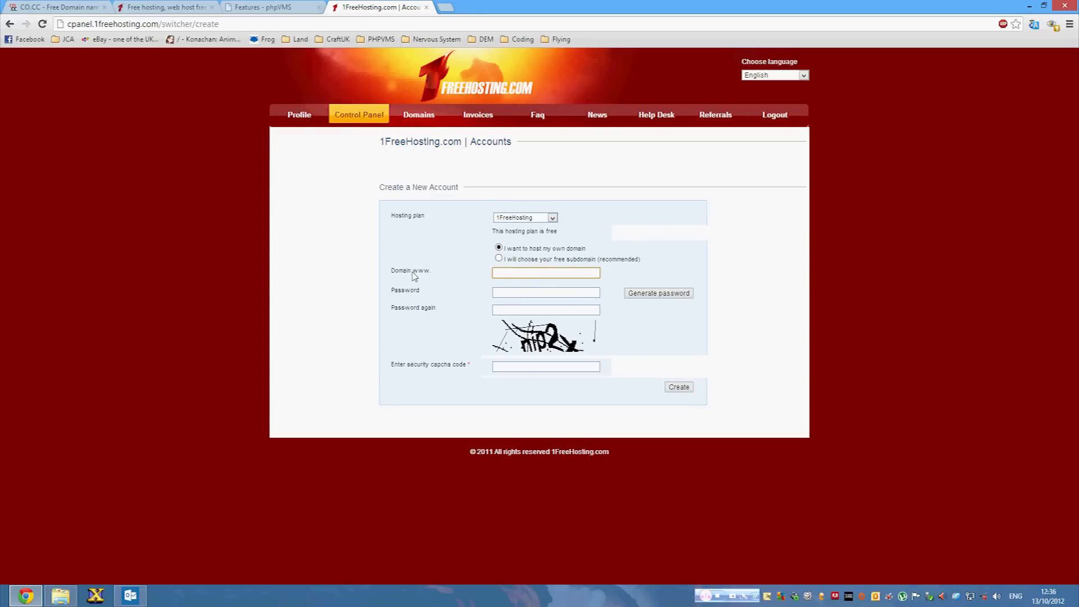
Copy the domain name virtualbritishairlines.co.cc from CO.CC's Manage Domain page.
click(251, 8)
click(176, 7)
click(98, 7)
mouse_move(167, 178)
mouse_down()
mouse_move(282, 178)
mouse_move(141, 175)
mouse_move(170, 179)
mouse_up()
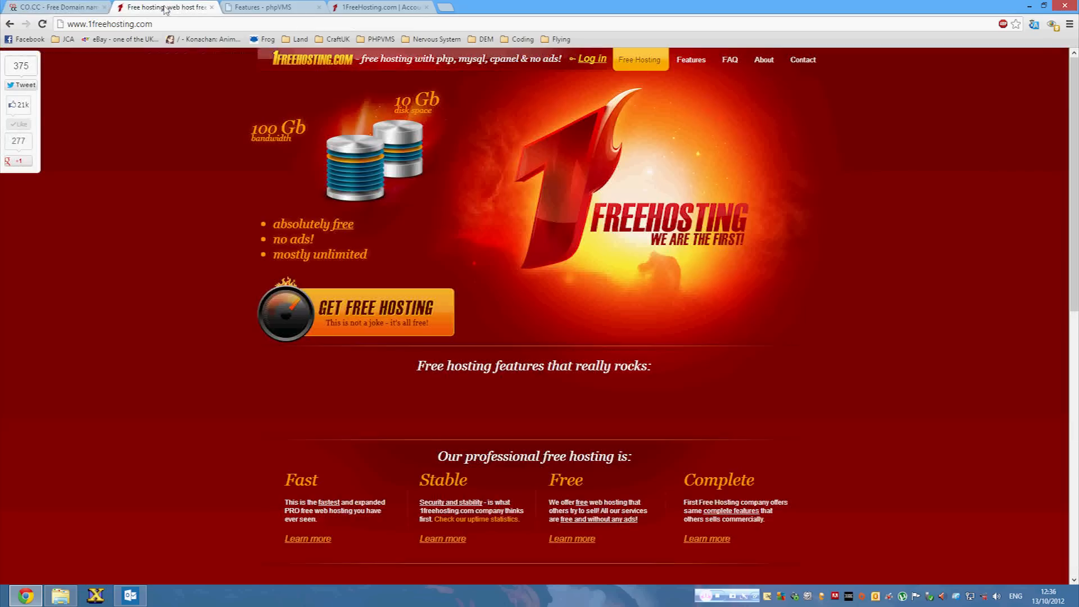
Enter virtualbritishairlines.co.cc as the new account's domain and type the hosting password.
click(168, 7)
click(380, 7)
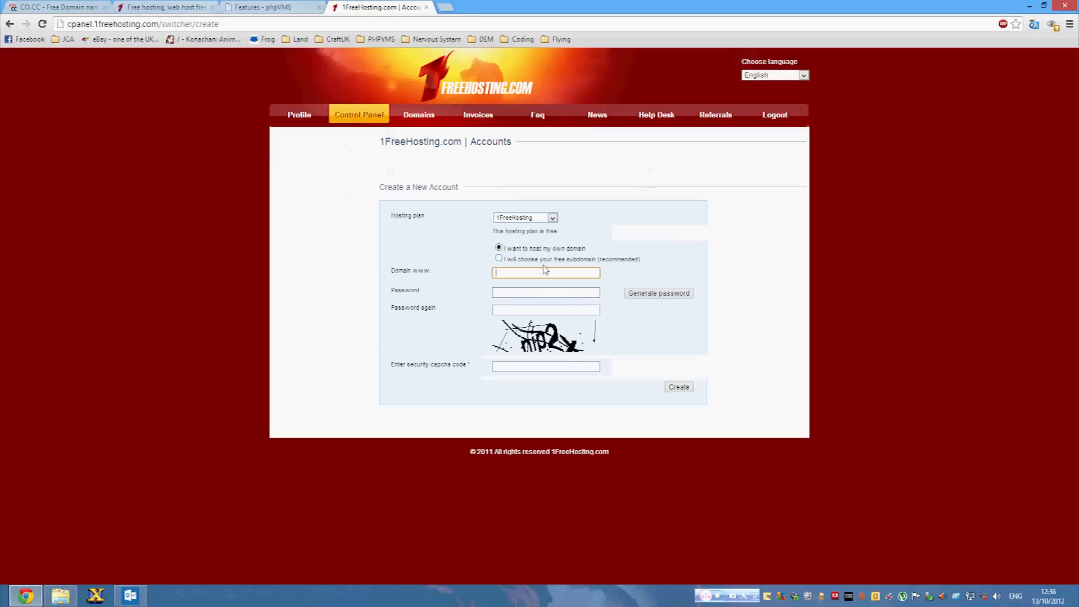
text(virtualbritishairlines.Co.CC)
key(BackSpace)
key(BackSpace)
key(BackSpace)
key(BackSpace)
key(BackSpace)
key(BackSpace)
click(536, 290)
text(•••••••••••)
key(Tab)
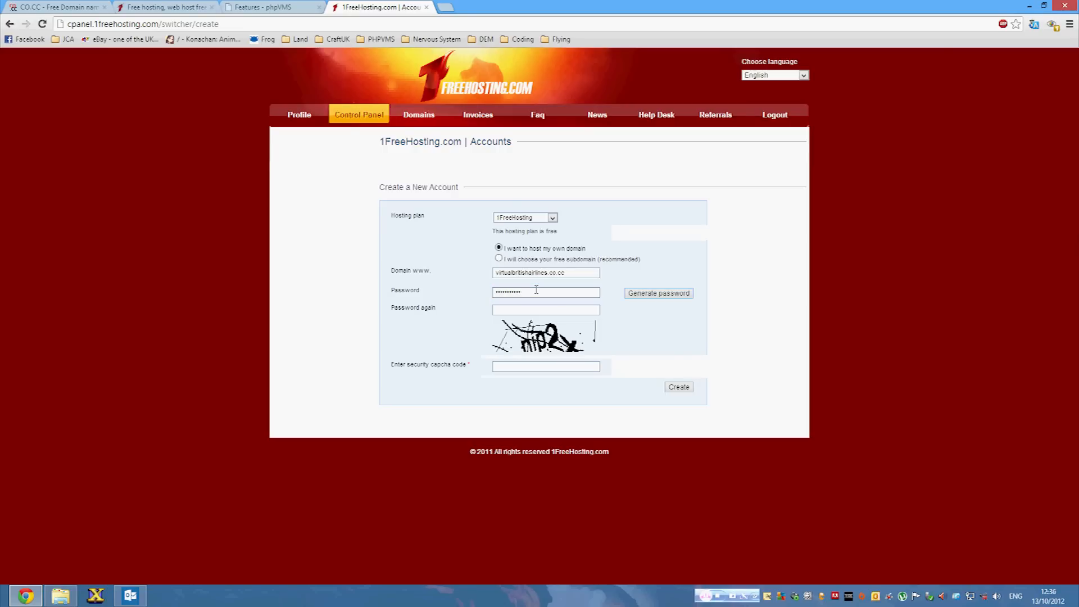
Confirm the password, fill the captcha, create the account, and open the domain in a new tab.
click(545, 312)
click(530, 369)
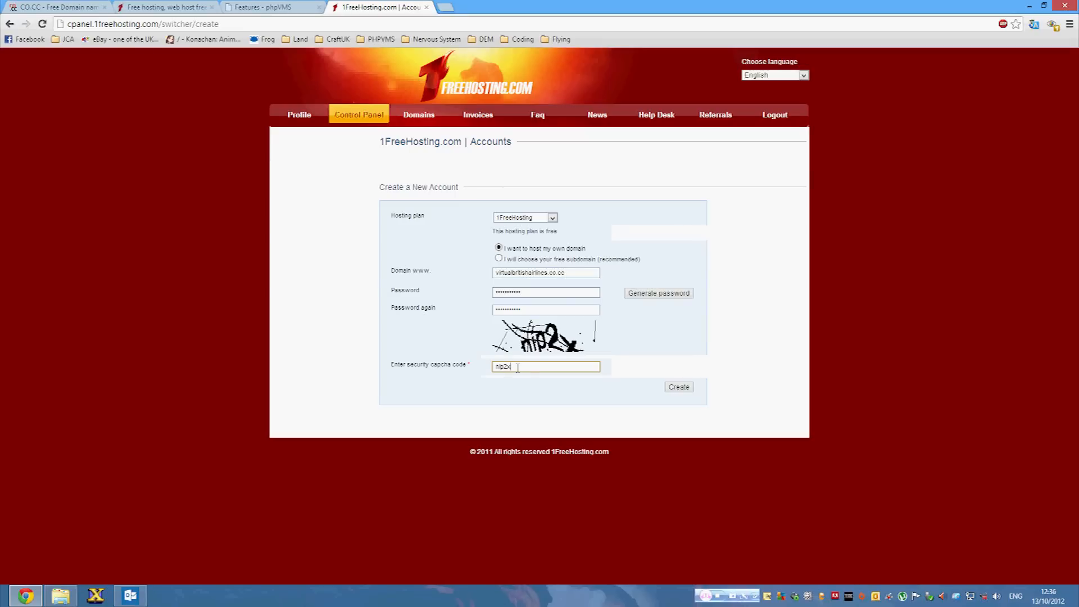
click(680, 387)
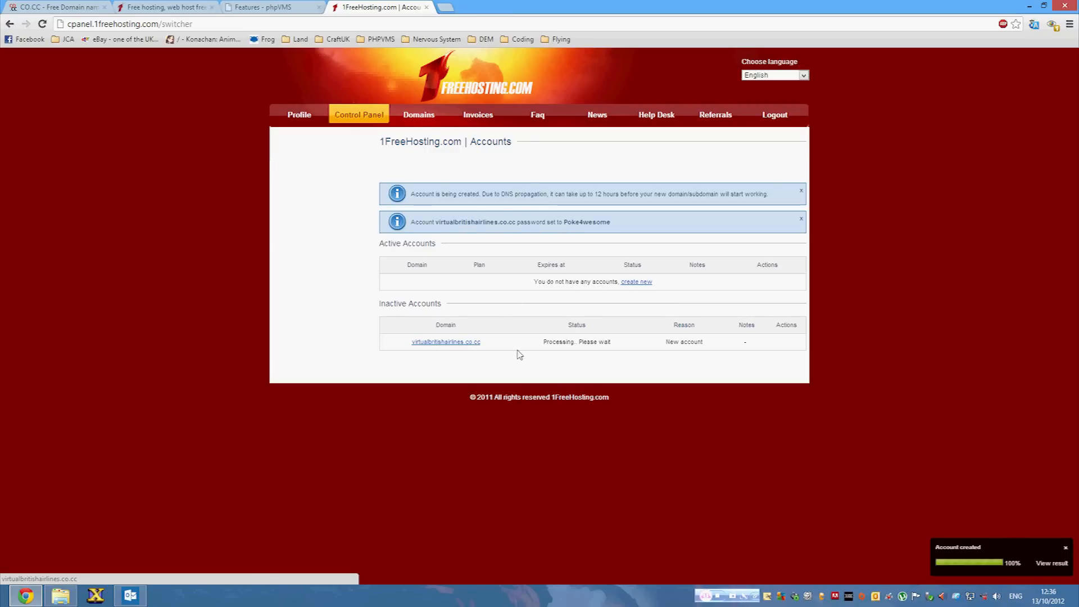
click(459, 343)
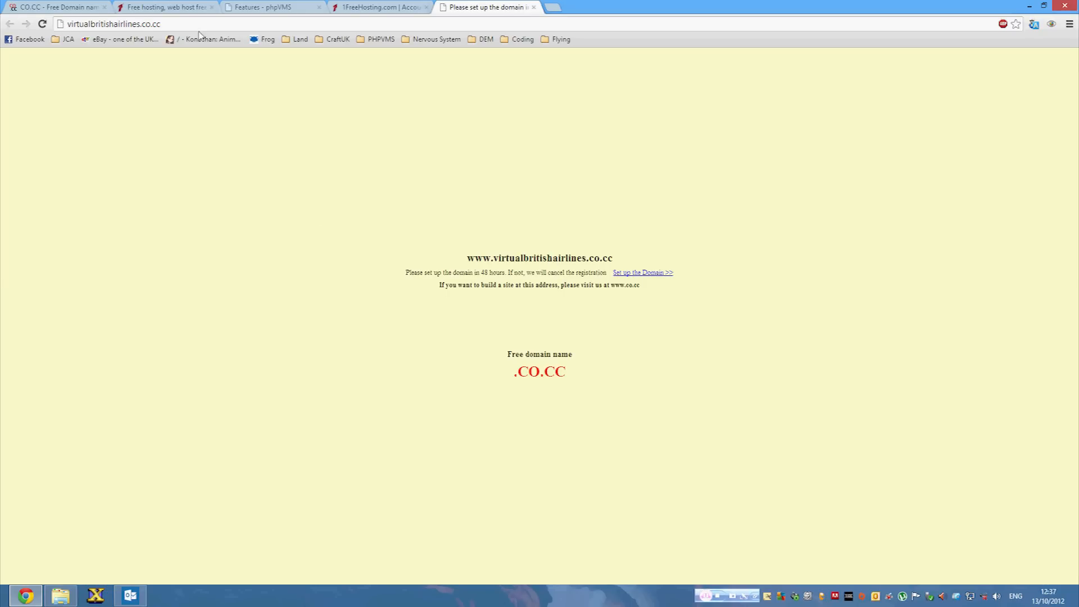
Read the CO.CC domain-setup placeholder and close its tab to return to 1FreeHosting.
drag(453, 273, 525, 296)
click(524, 302)
click(533, 6)
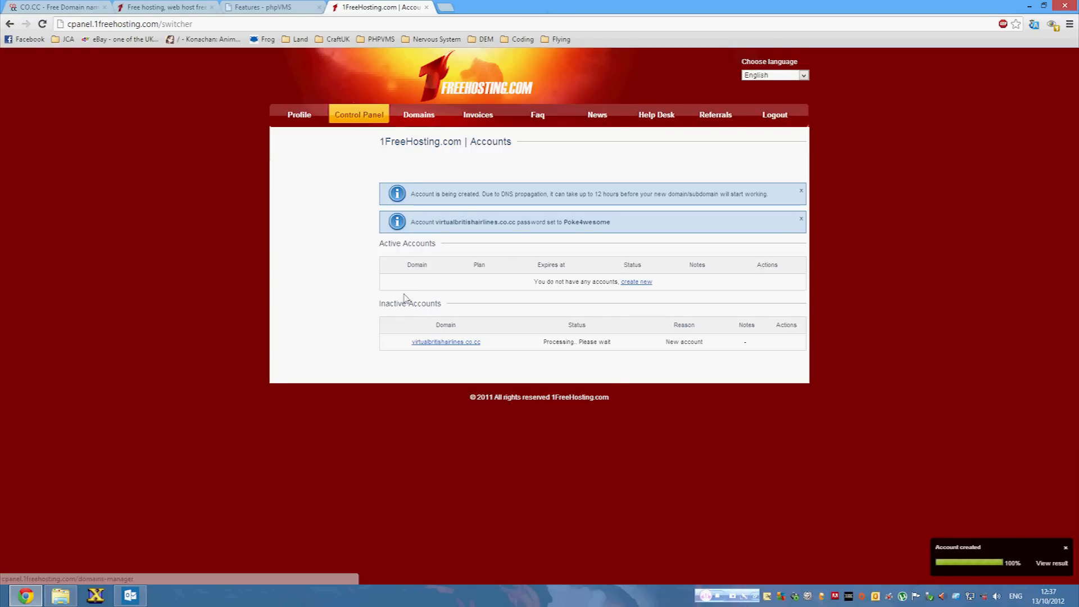
mouse_move(130, 603)
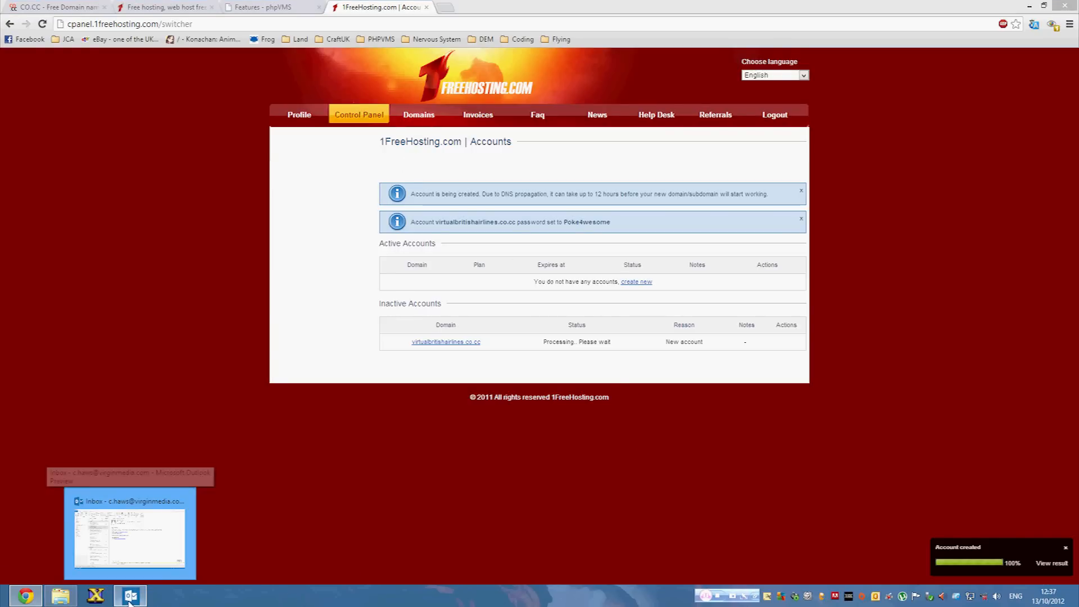
click(163, 531)
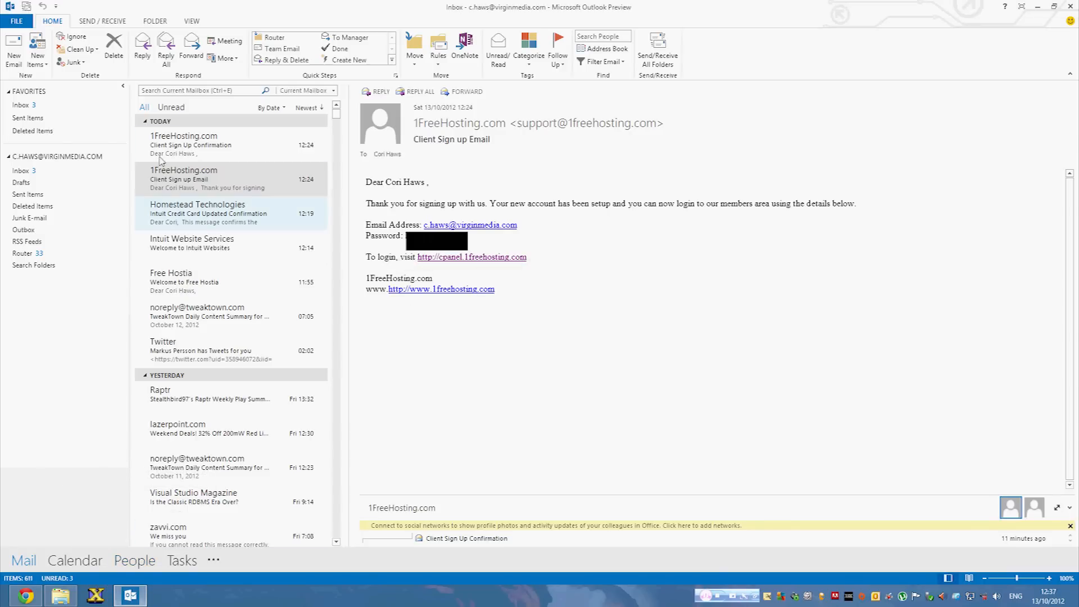
click(231, 145)
click(658, 48)
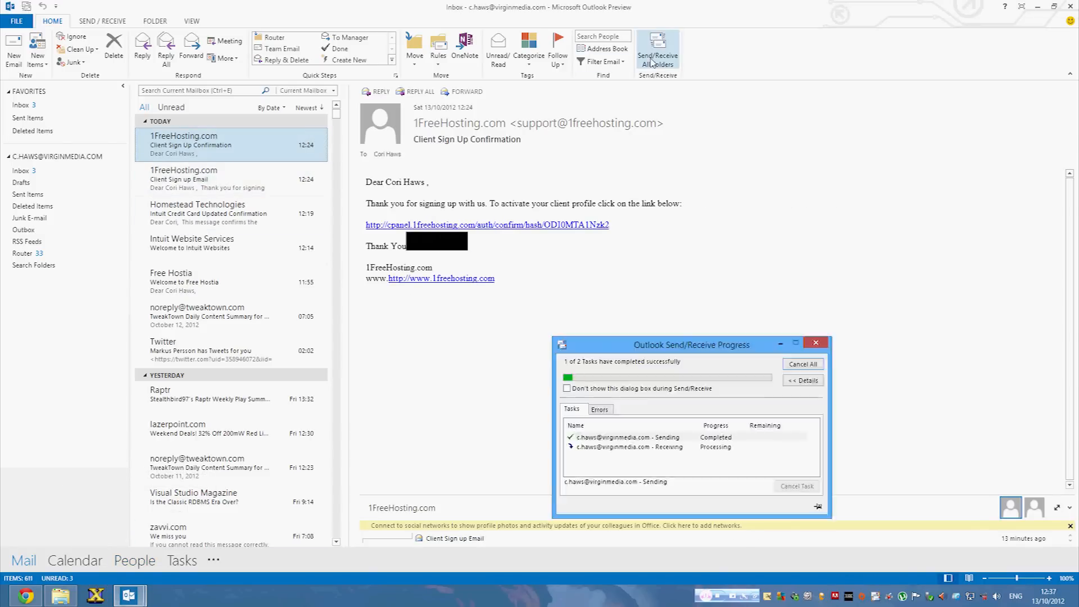
click(231, 179)
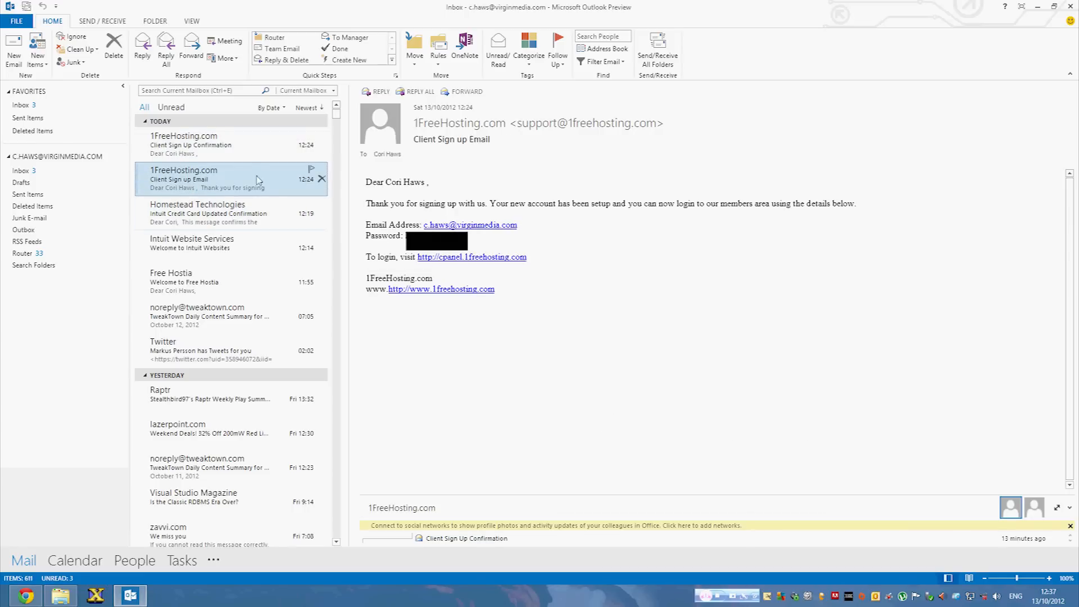
click(259, 145)
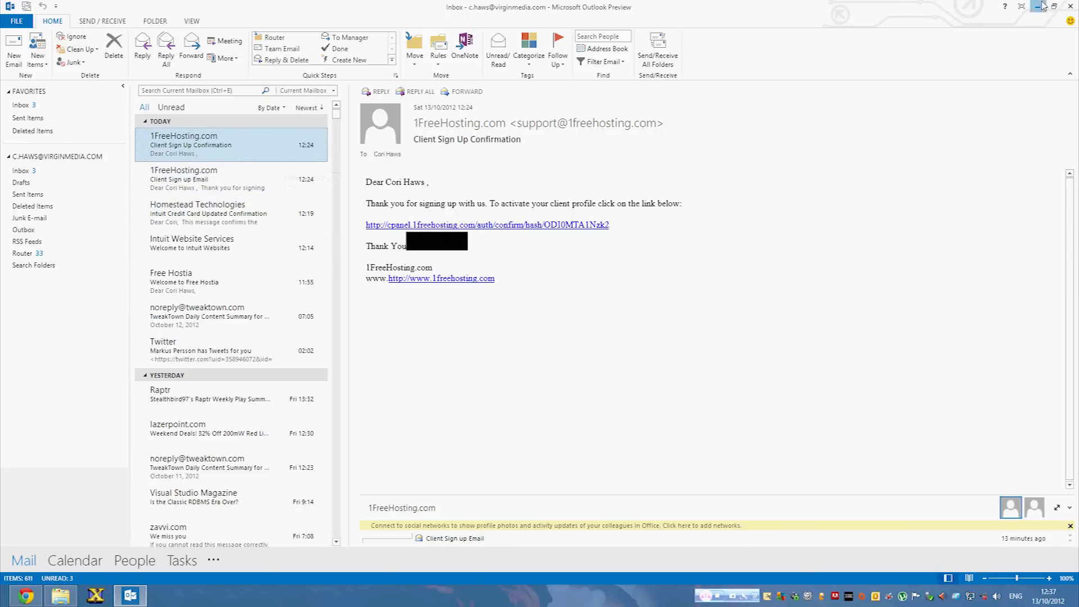
click(1038, 7)
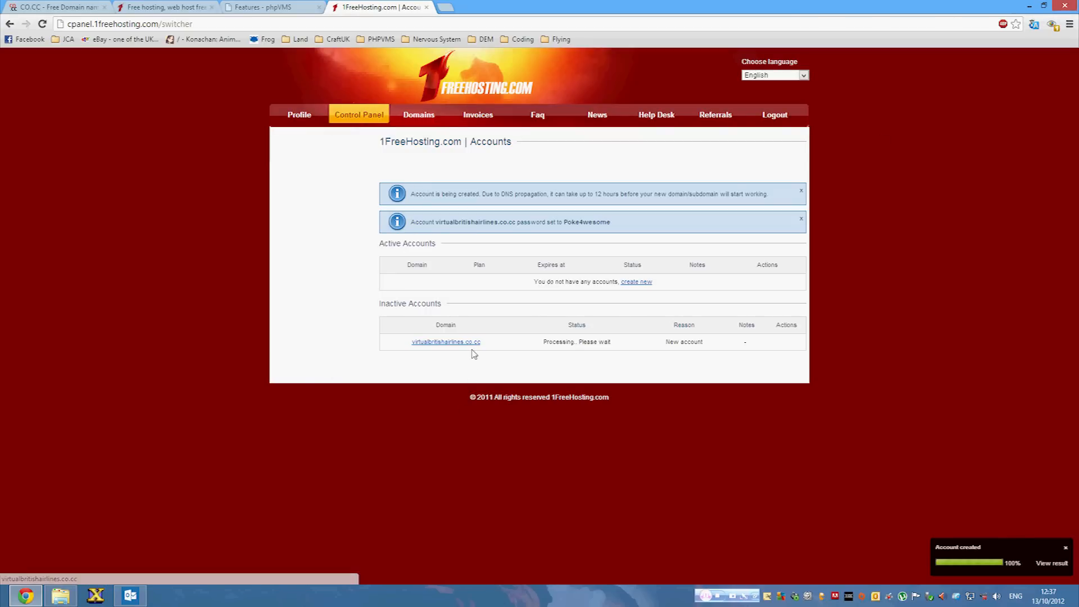
Check Profile, Domains and the domain tab, then enter the virtualbritishairlines.co.cc control panel.
click(297, 125)
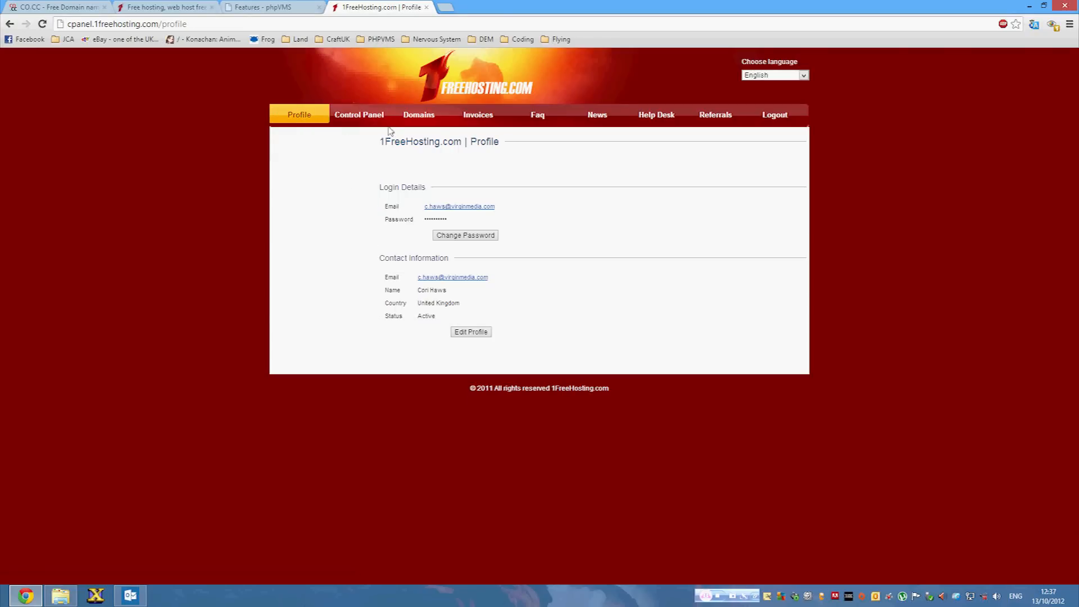
click(362, 118)
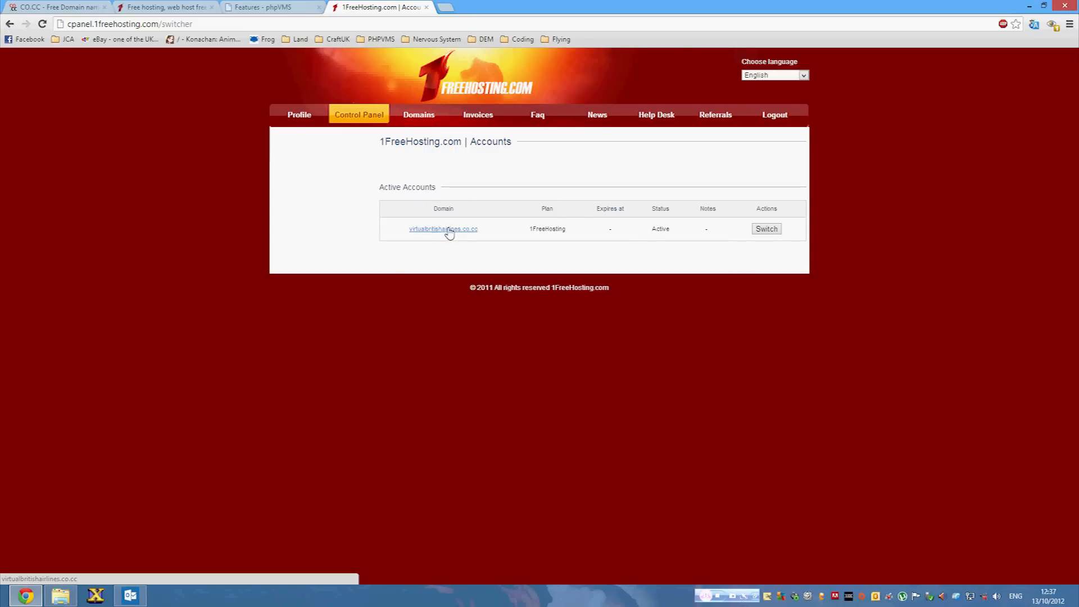
click(431, 230)
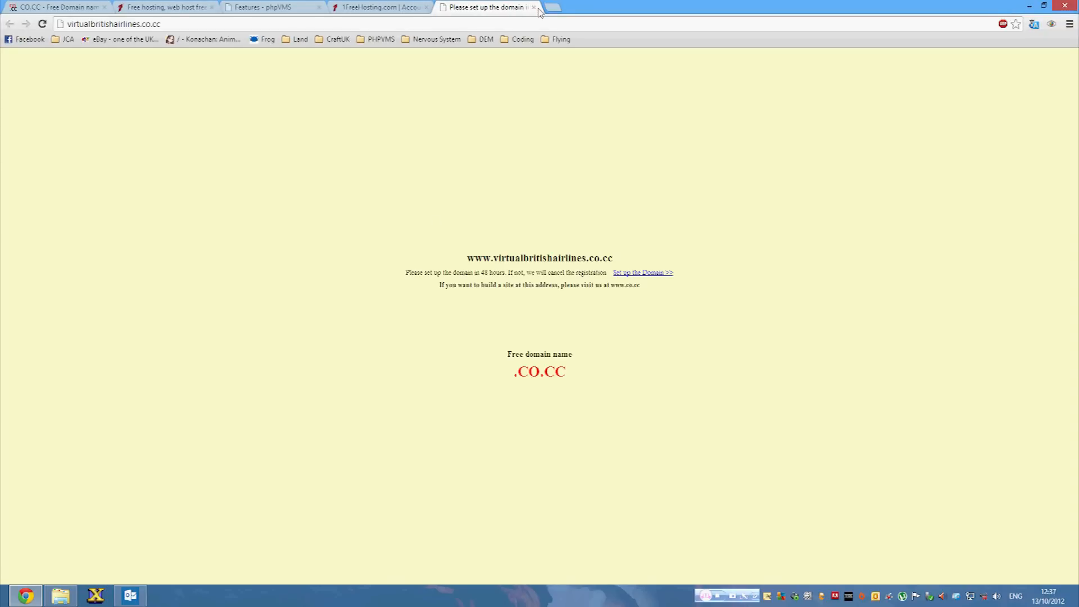
click(534, 8)
click(437, 115)
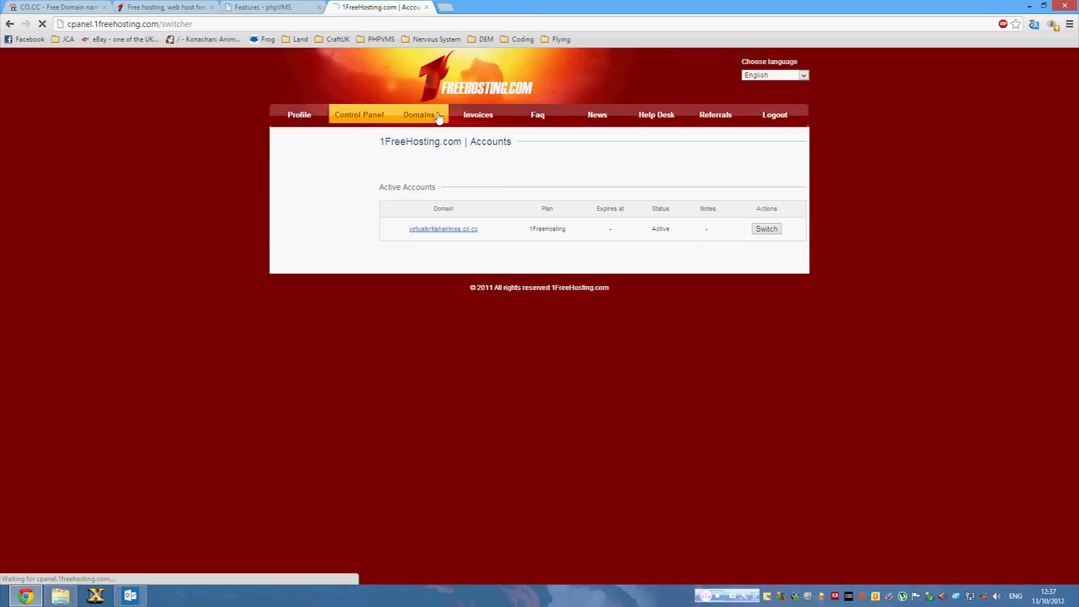
click(482, 121)
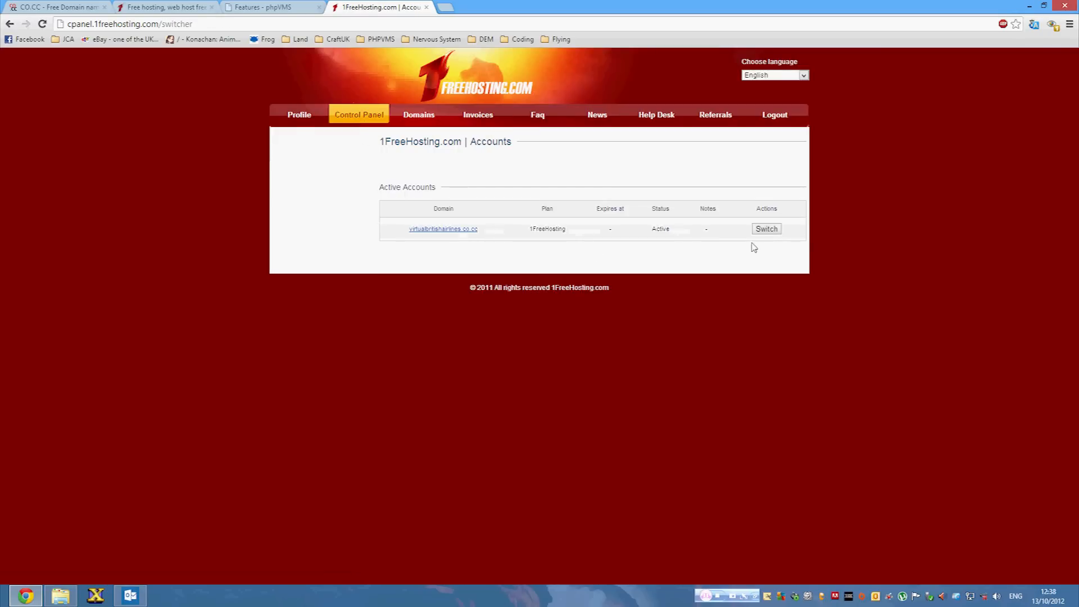
click(763, 230)
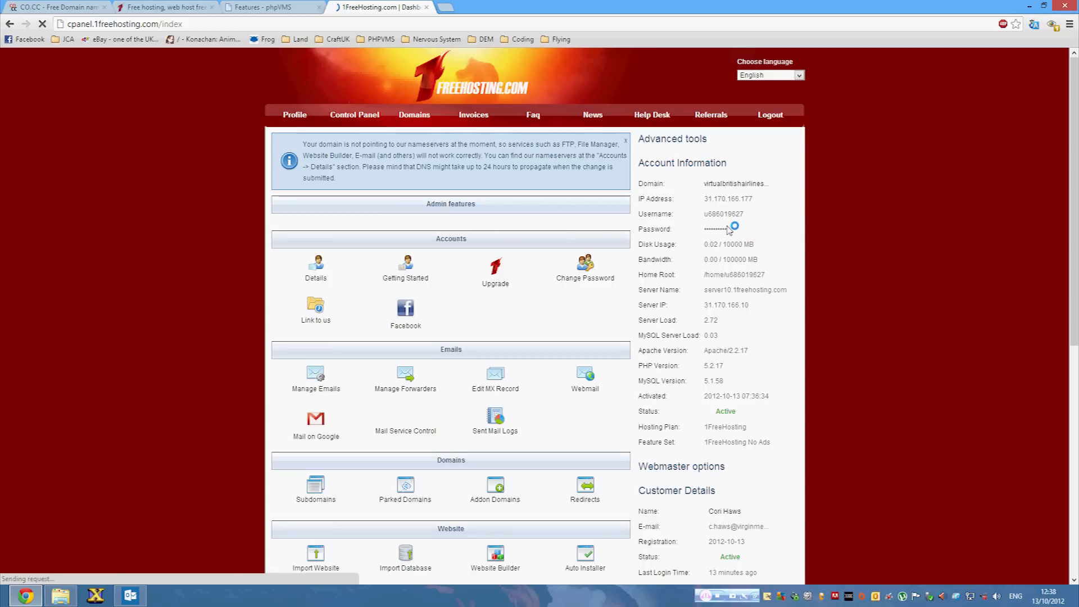
click(340, 116)
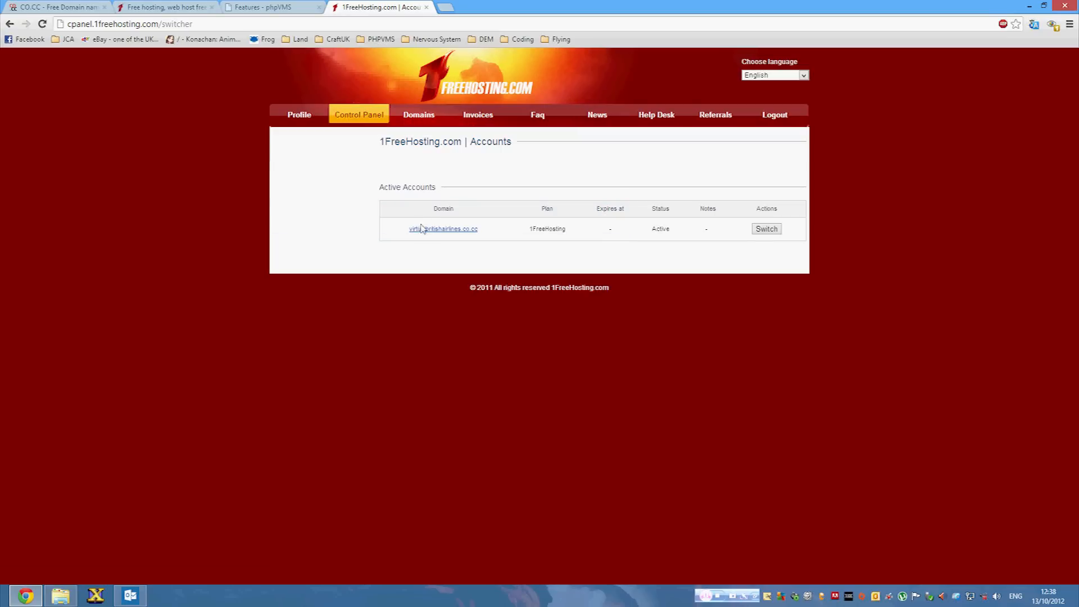
click(777, 235)
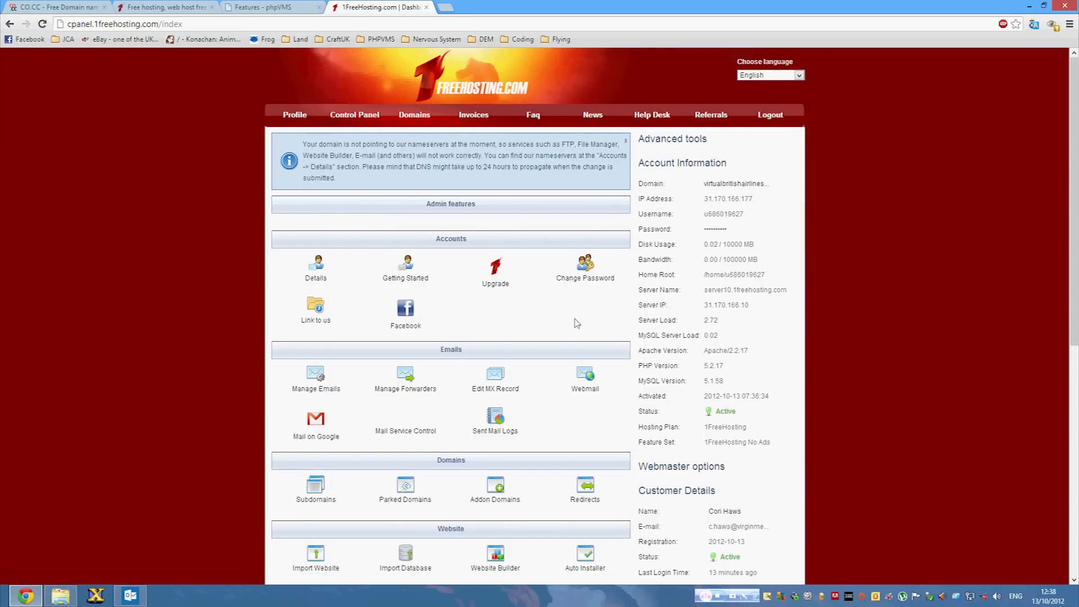
scroll(529, 168, down, 3)
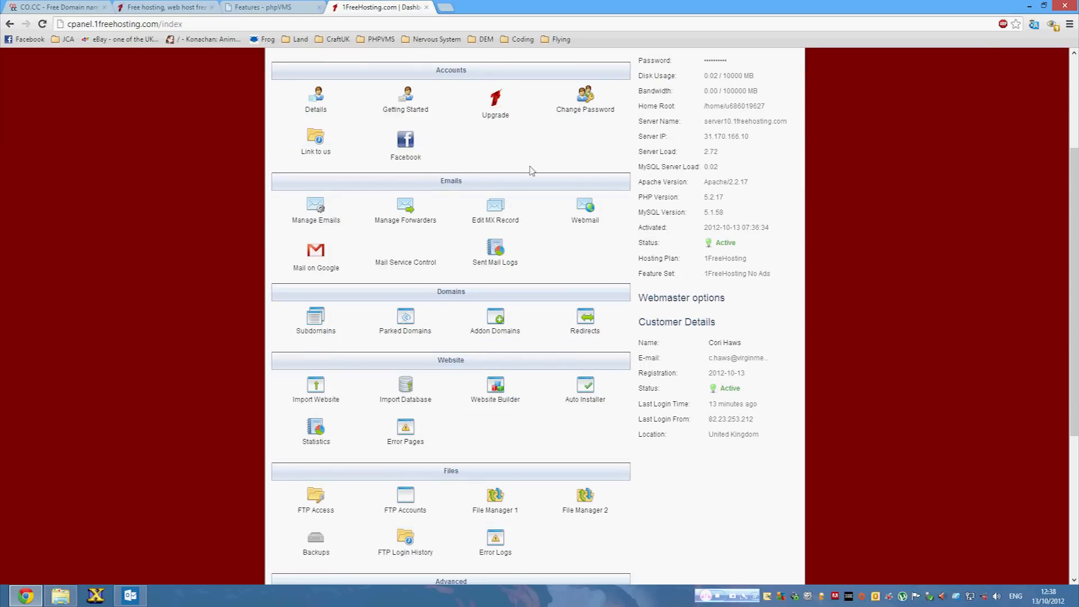
scroll(531, 170, up, 2)
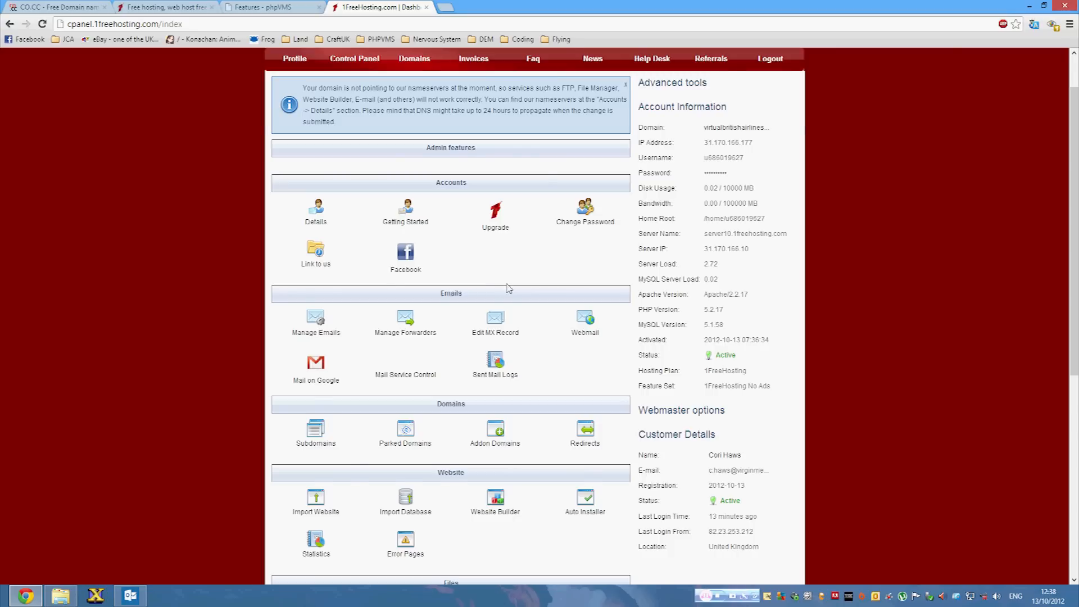
scroll(509, 288, up, 1)
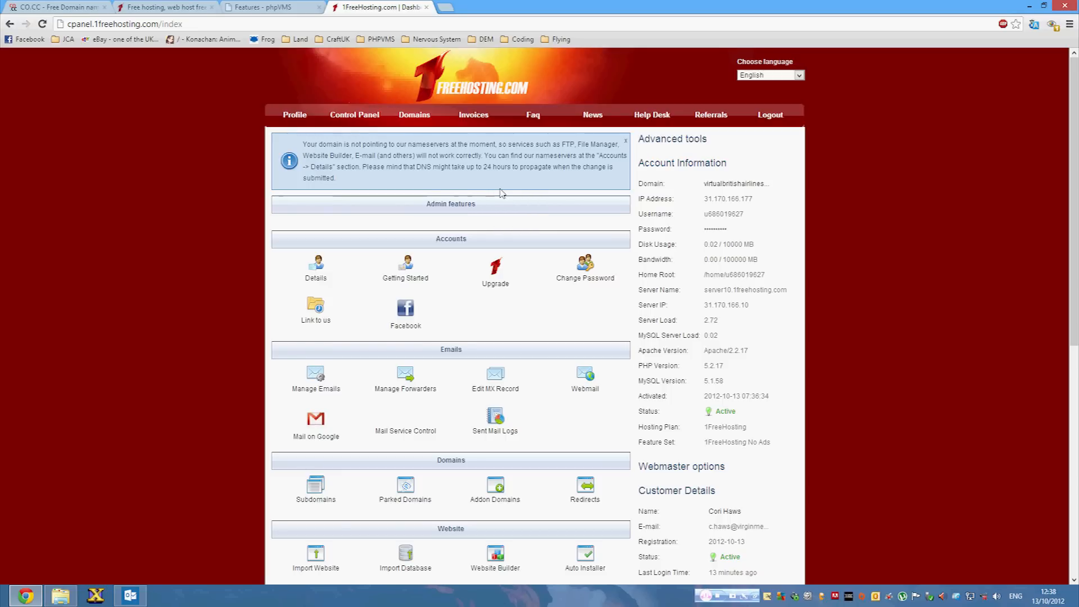
scroll(478, 188, down, 1)
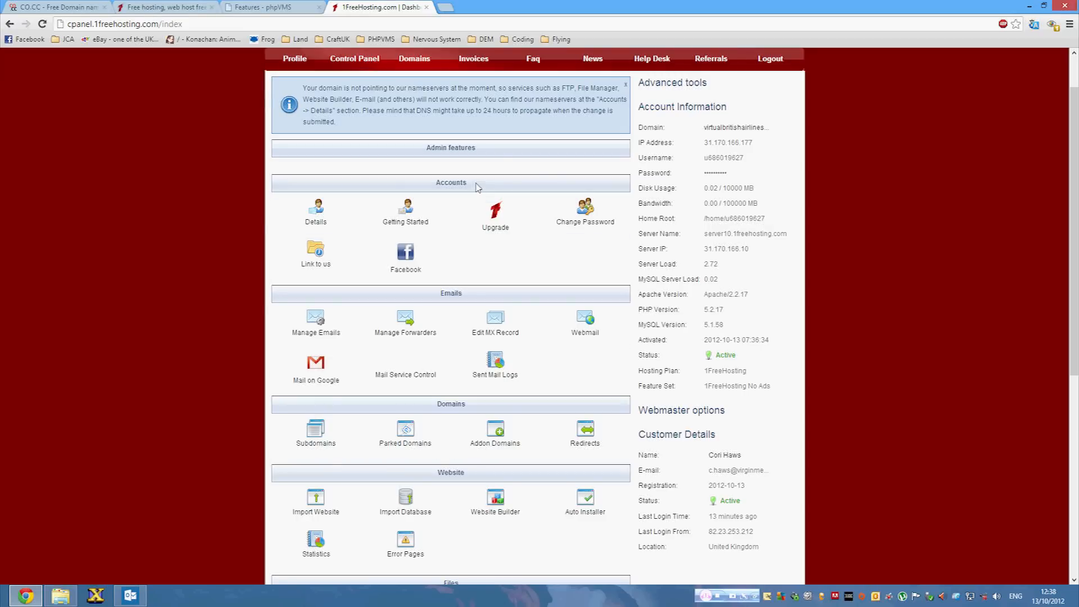
drag(319, 89, 388, 100)
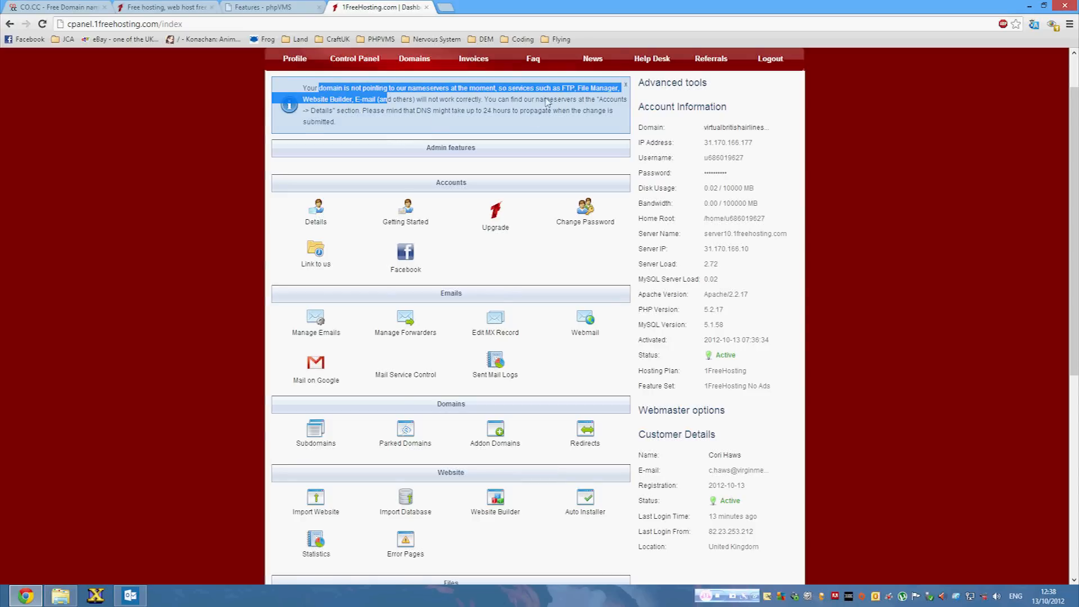
scroll(453, 116, down, 7)
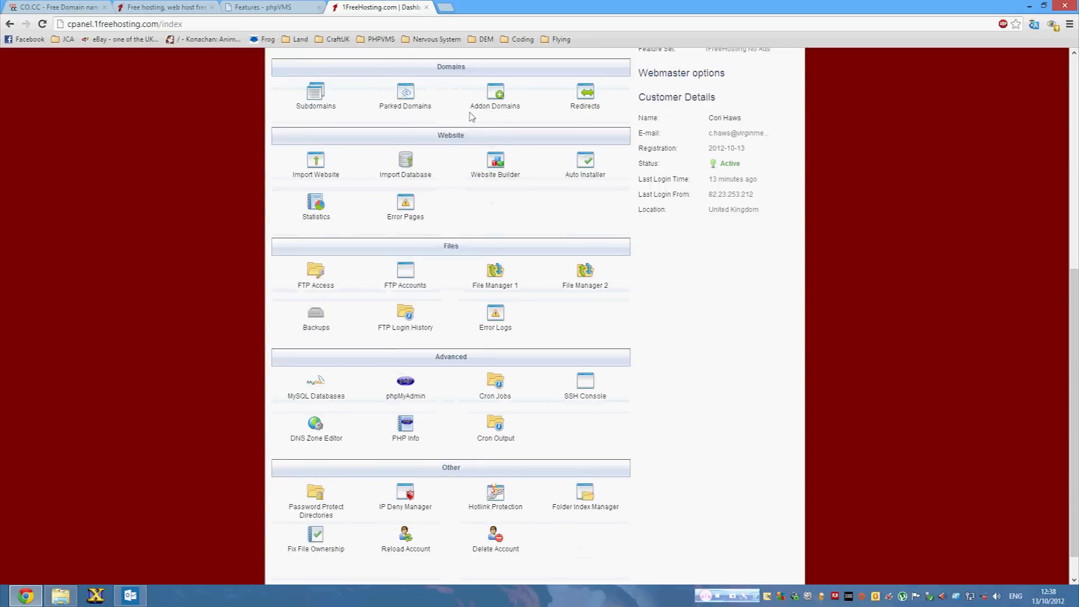
scroll(531, 121, up, 8)
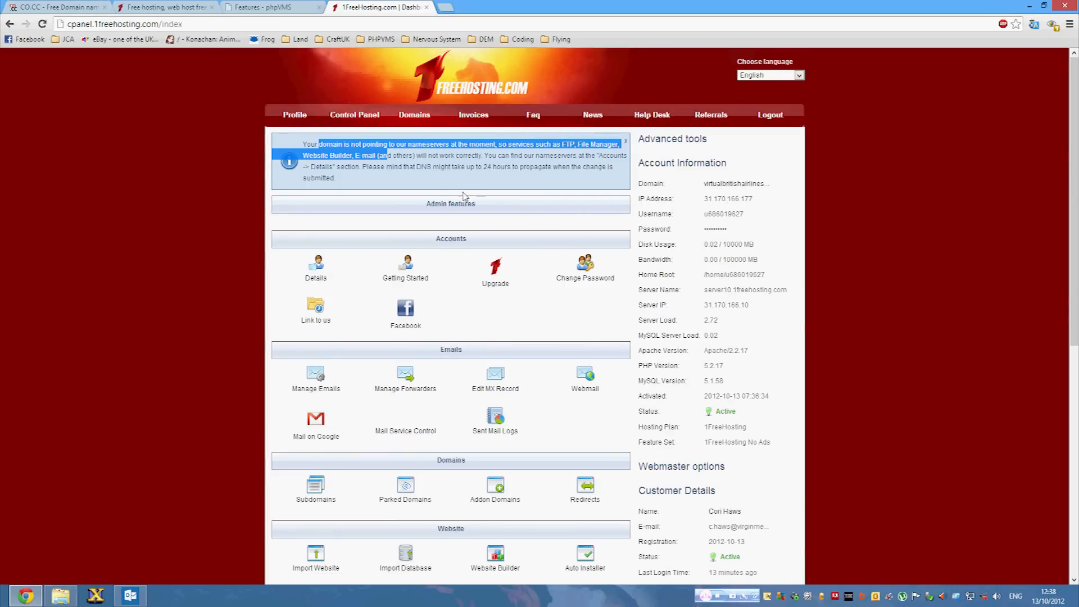
click(433, 187)
click(315, 277)
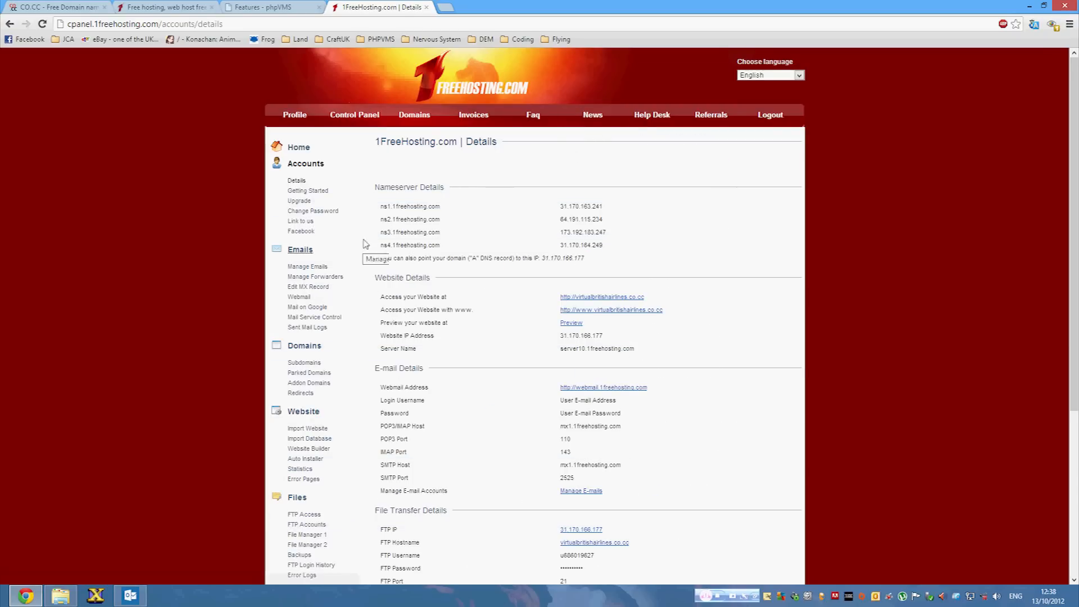
Copy ns1.1freehosting.com from the Nameserver Details section.
drag(381, 187, 438, 195)
click(382, 214)
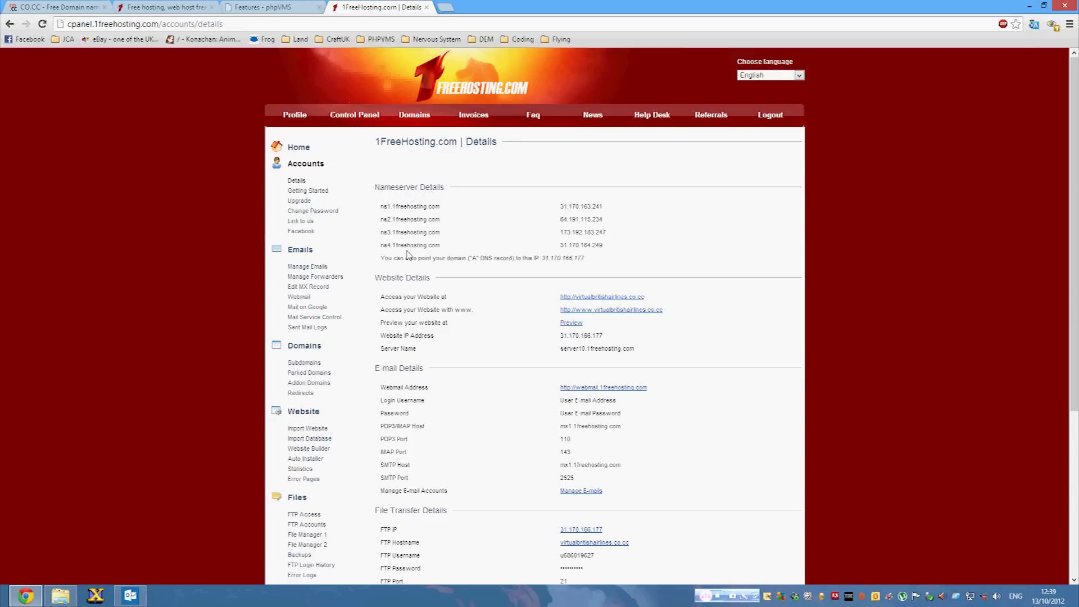
drag(380, 207, 442, 207)
right_click(416, 208)
click(442, 213)
Open CO.CC's name server form and paste ns1.1freehosting.com into all four Name Server fields.
click(42, 8)
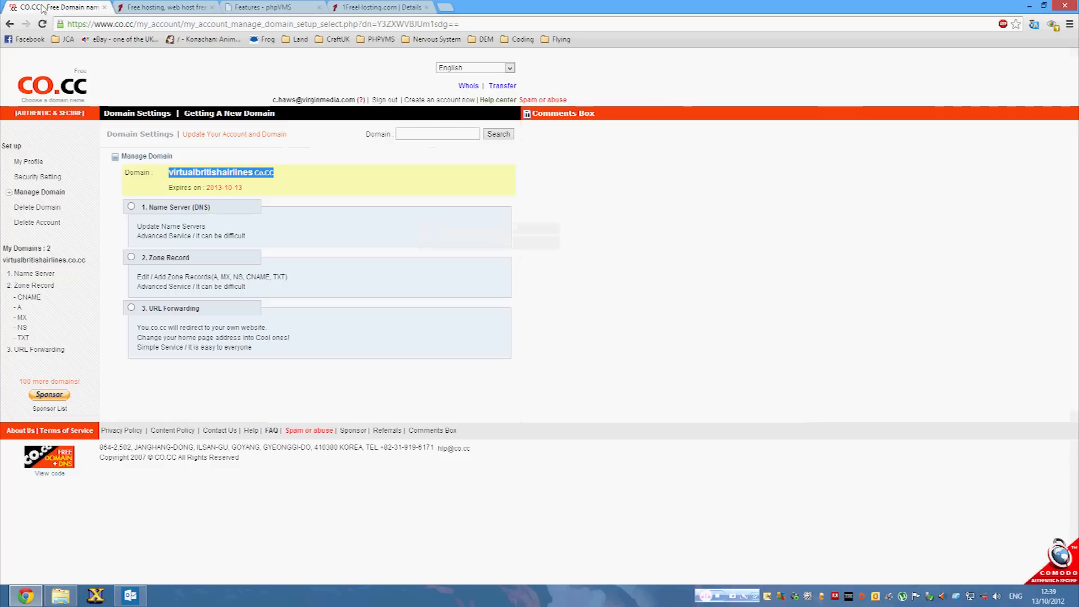
click(131, 206)
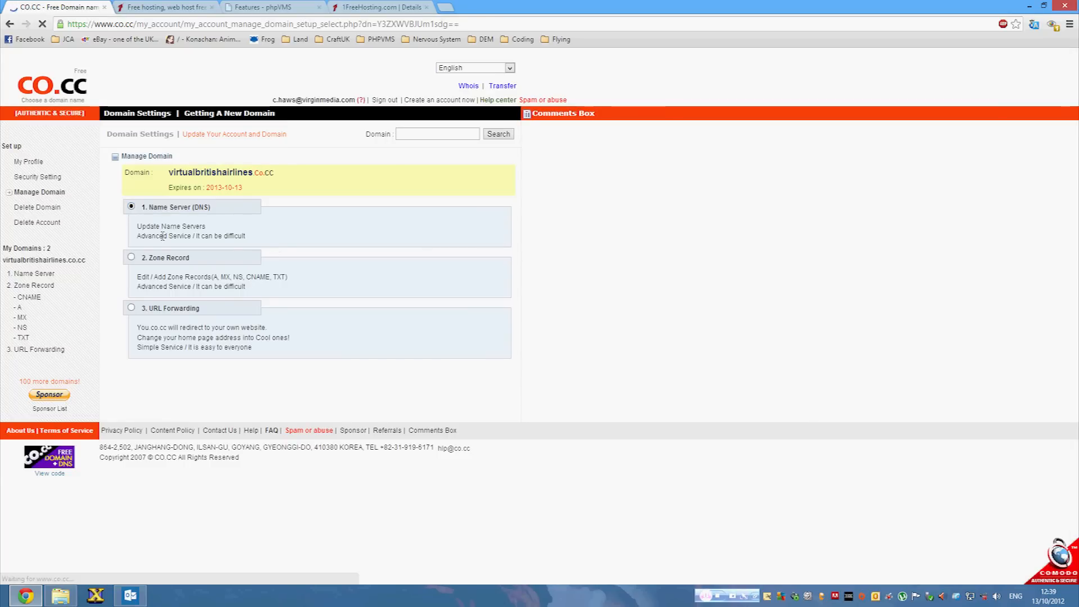
click(260, 260)
key(ctrl+v)
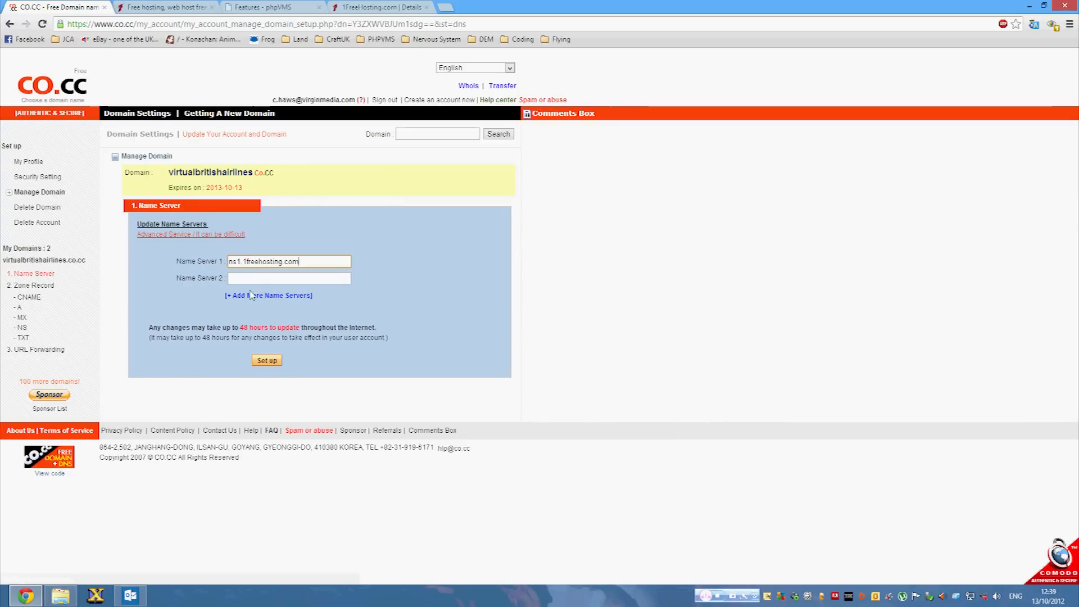
click(253, 278)
key(ctrl+v)
click(245, 296)
click(246, 314)
click(240, 295)
key(ctrl+v)
click(238, 312)
key(ctrl+v)
Change Name Servers 2–4 to ns2, ns3 and ns4.1freehosting.com and submit them.
click(242, 279)
key(BackSpace)
text(2)
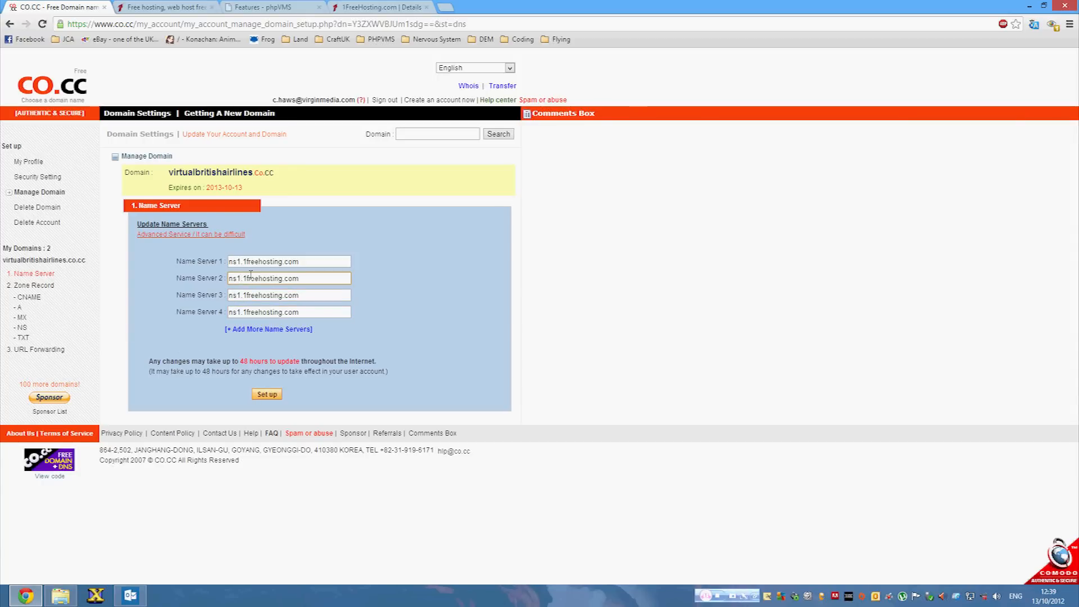
click(241, 295)
key(BackSpace)
text(3)
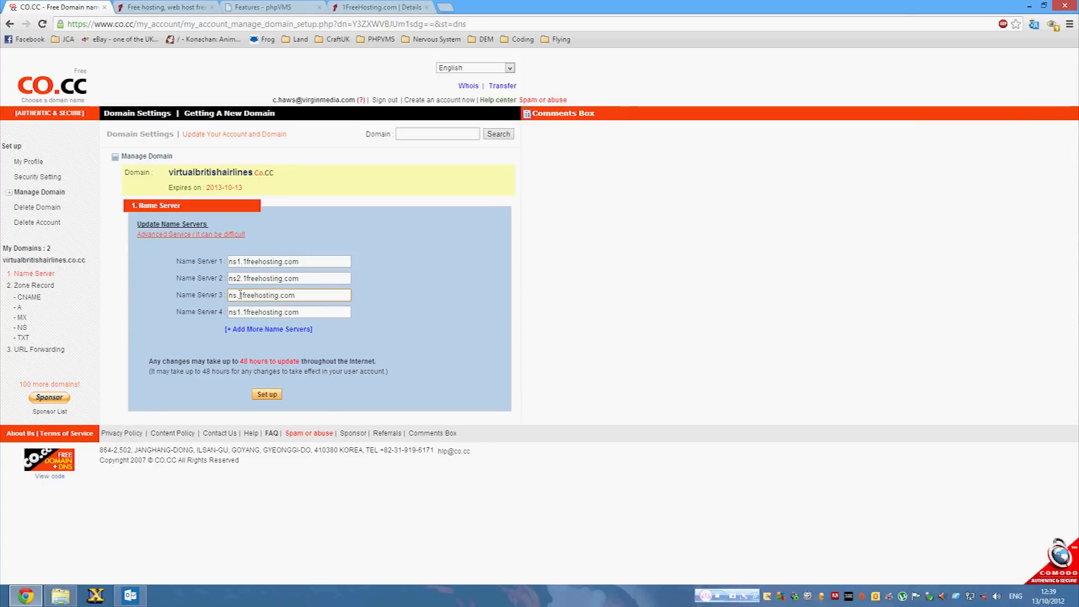
click(240, 311)
key(BackSpace)
text(4)
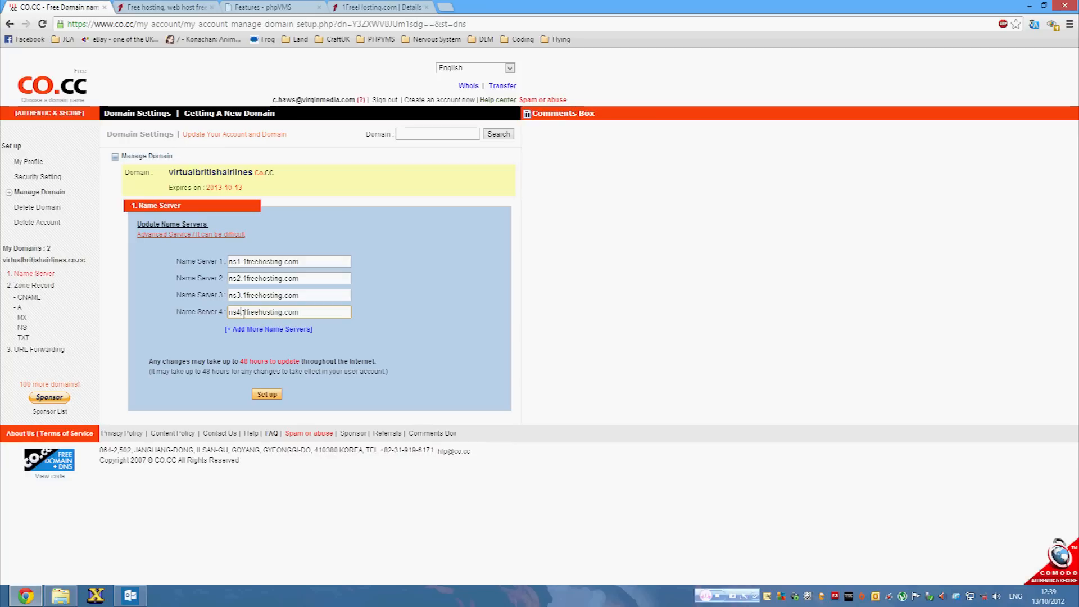
click(358, 6)
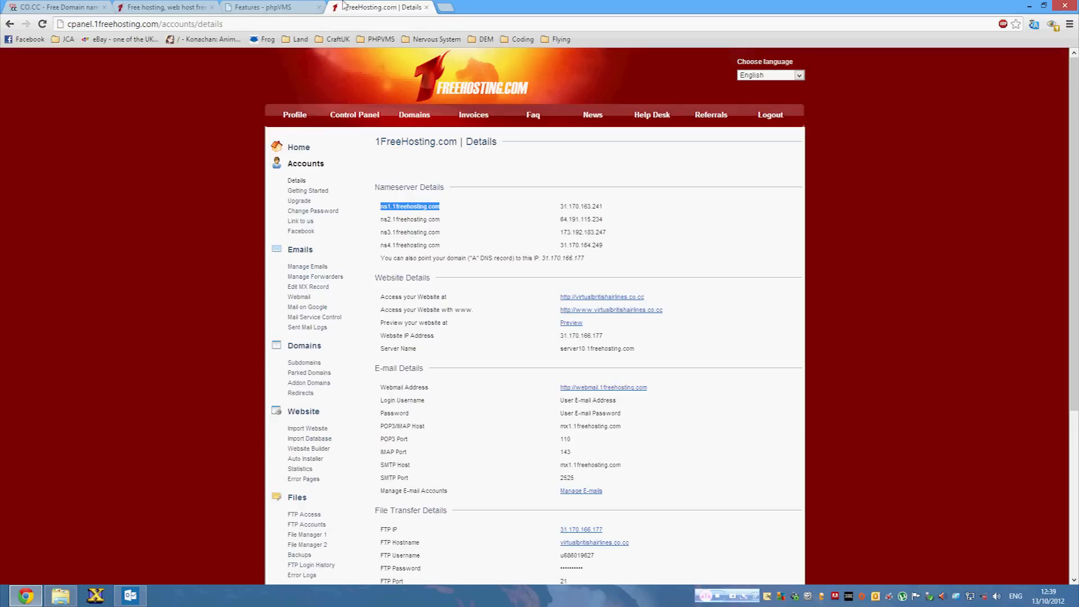
click(55, 7)
click(267, 393)
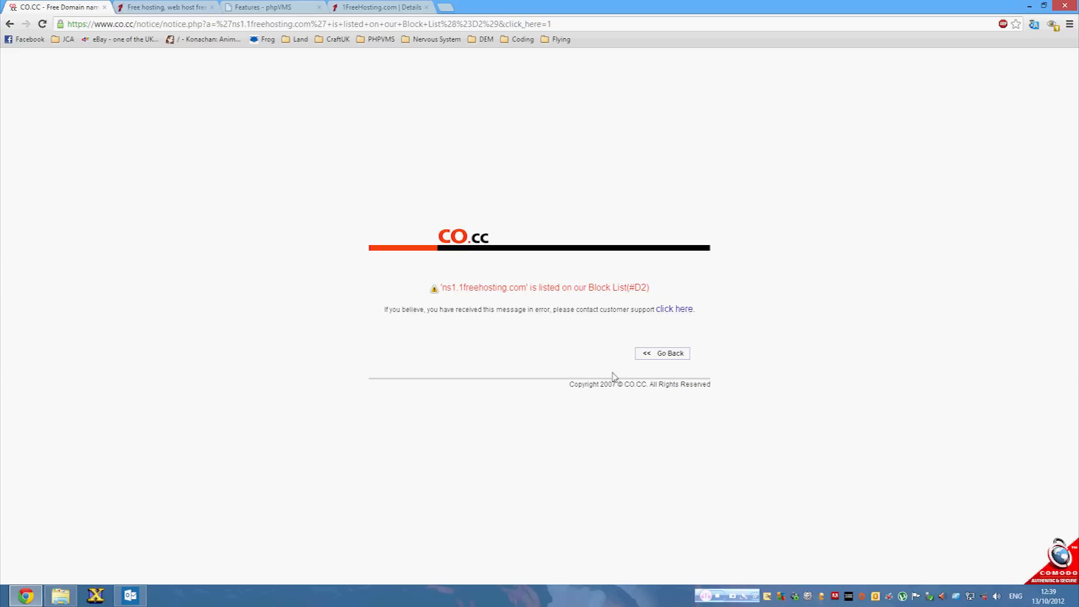
Resubmit with ns2.1freehosting.com as Name Server 1 and ns3.1freehosting.com as Name Server 2.
click(661, 360)
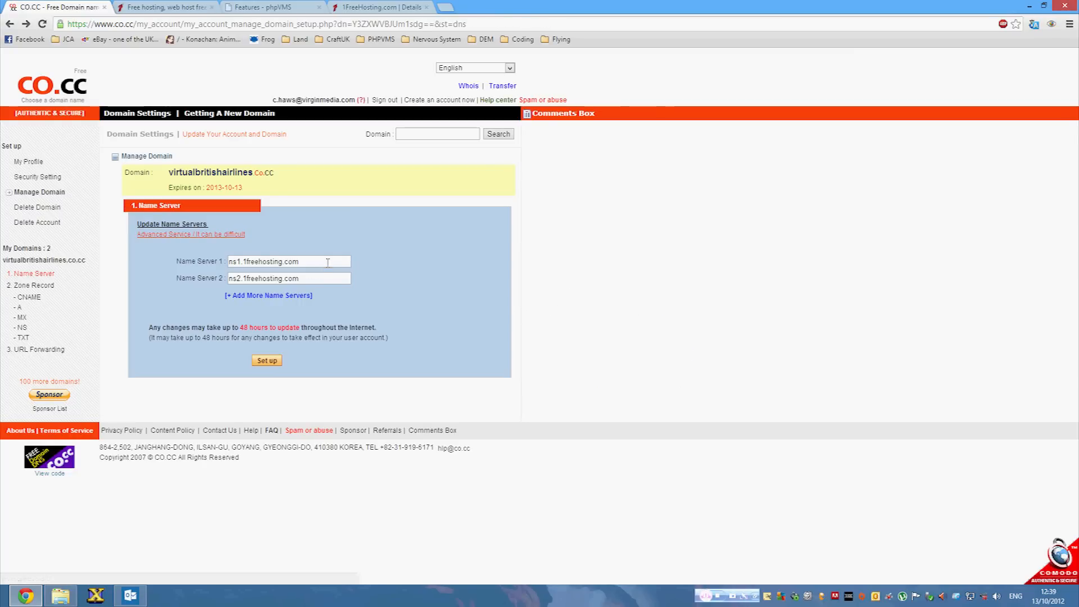
key(BackSpace)
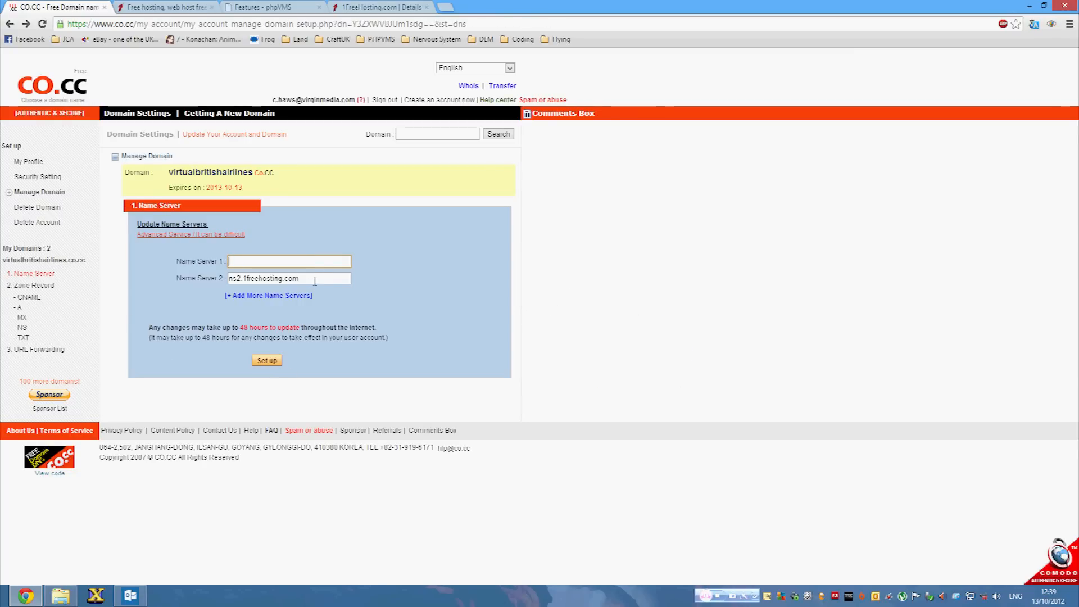
drag(315, 281, 180, 272)
key(ctrl+x)
click(251, 263)
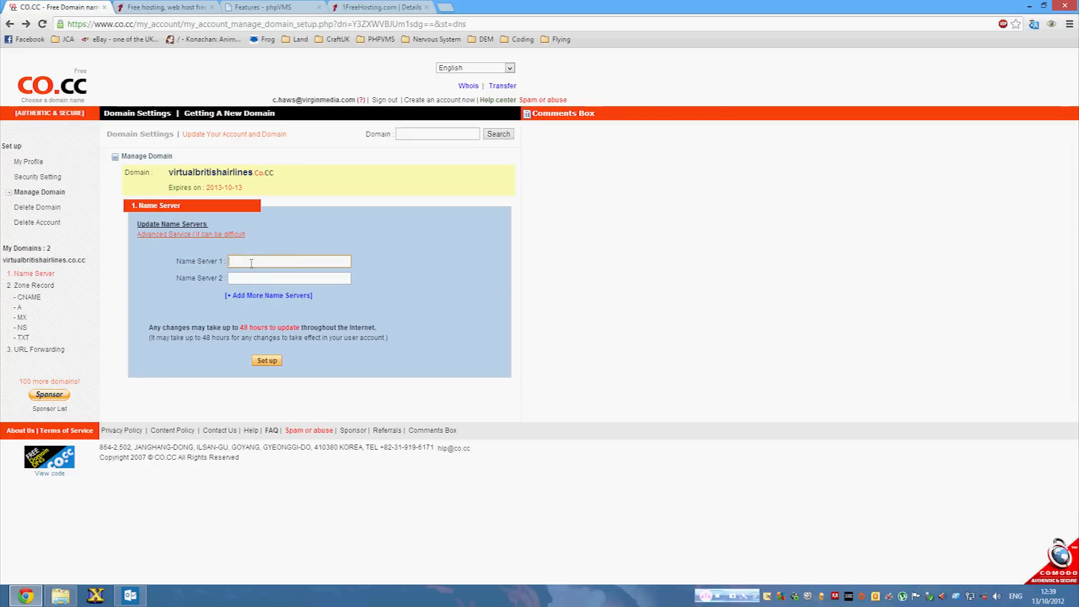
key(ctrl+v)
click(242, 281)
key(ctrl+v)
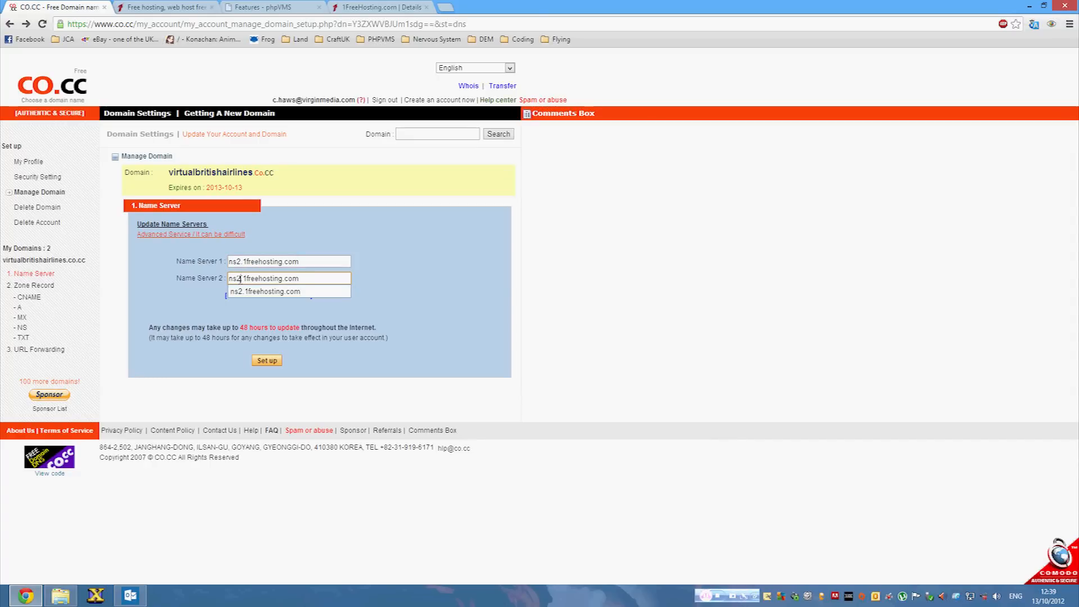
key(BackSpace)
text(3)
click(272, 363)
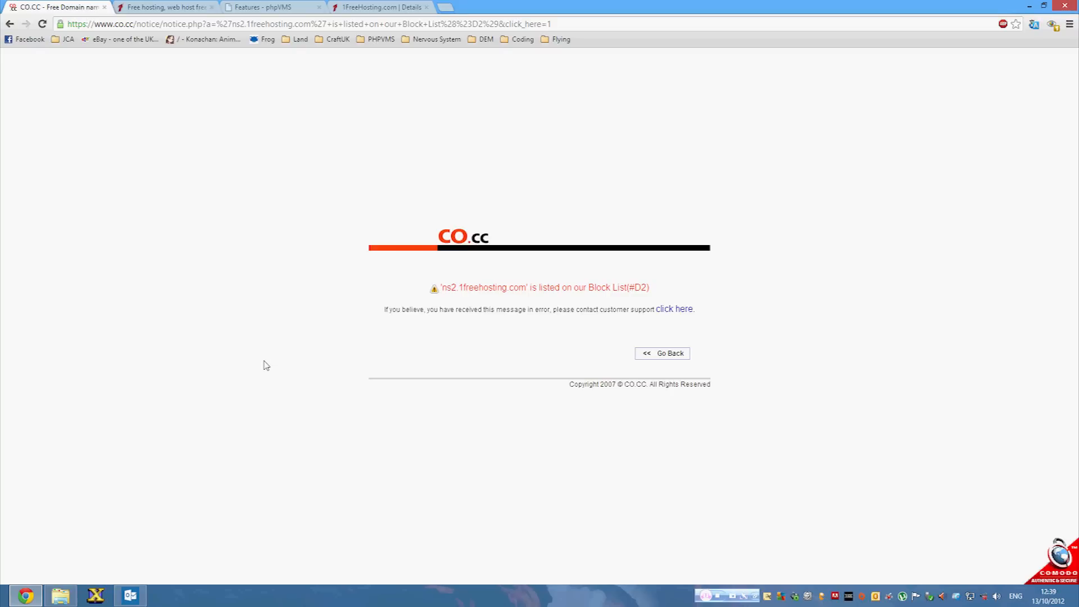
Visit CO.CC's help center, then open virtualbritishairlines.co.cc from the managed domains list.
click(676, 308)
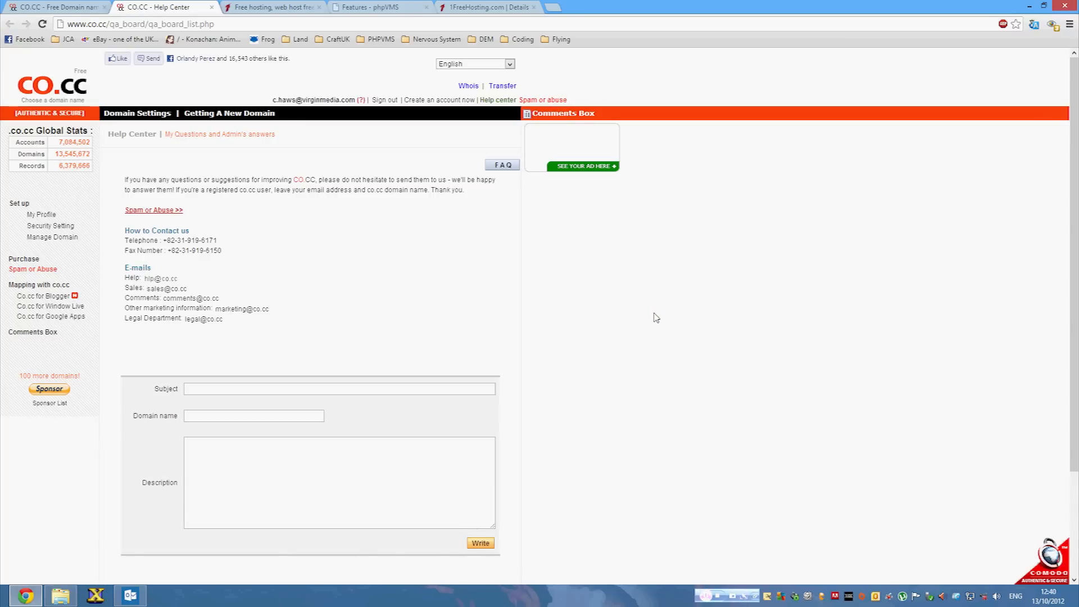
click(212, 8)
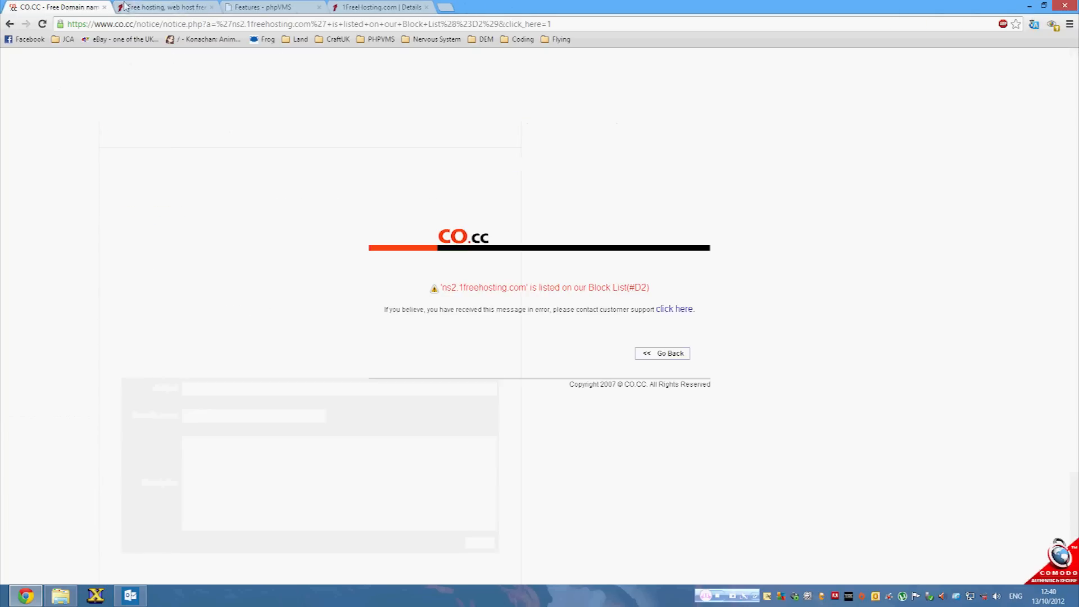
click(371, 7)
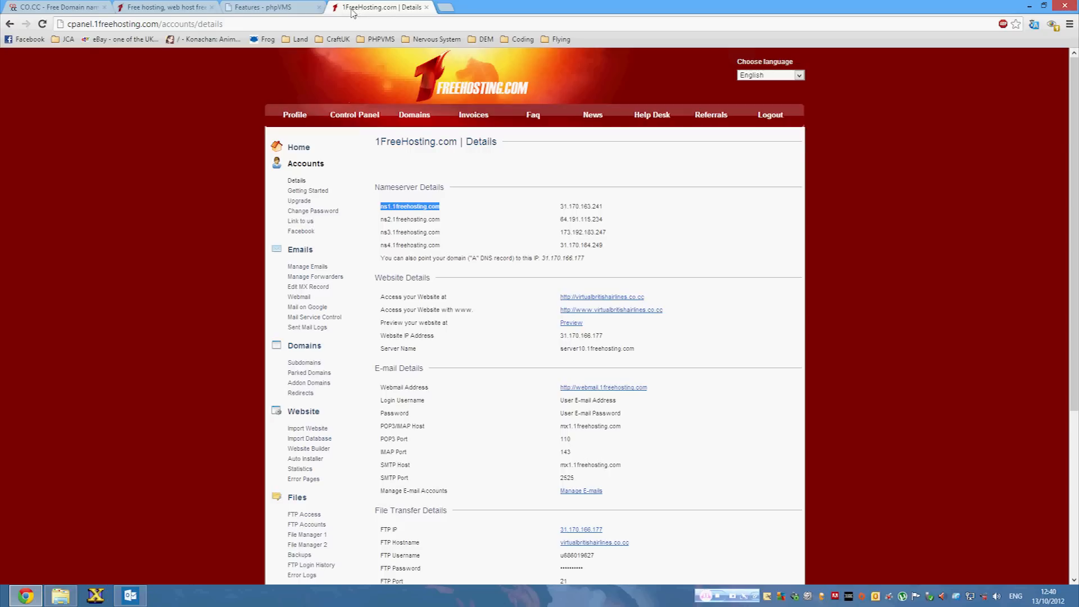
click(85, 7)
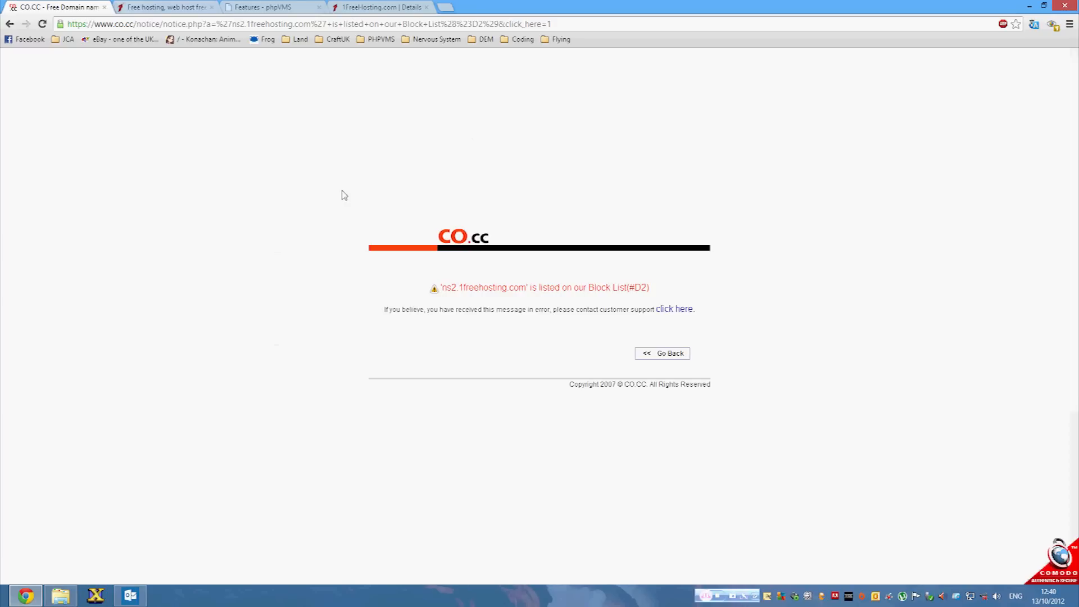
click(647, 355)
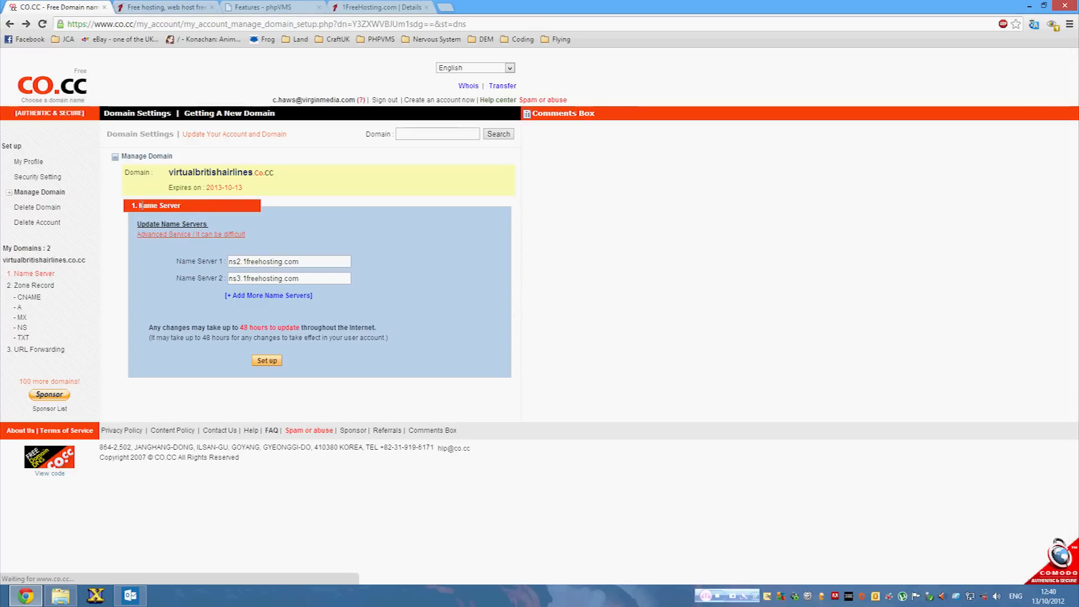
click(51, 194)
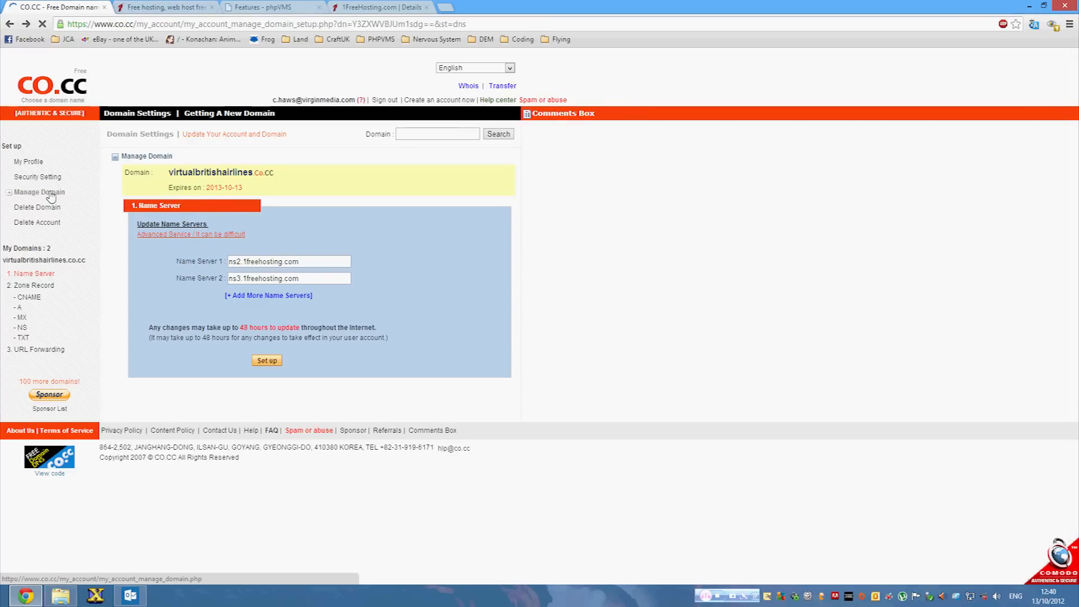
click(254, 209)
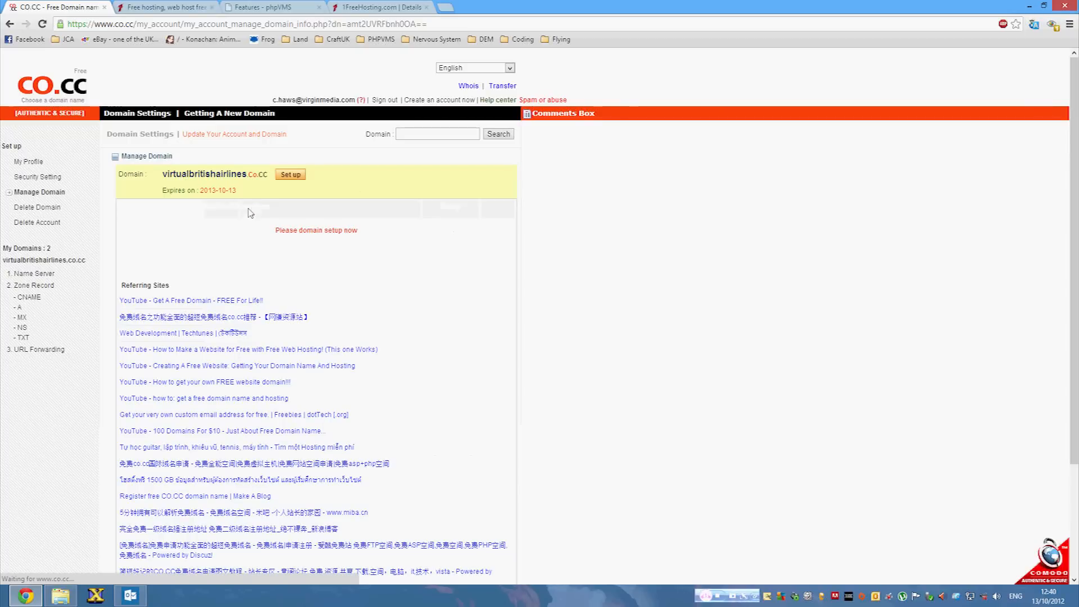
Choose Zone Record setup for the domain and set the record's TTL to 1 H.
click(300, 176)
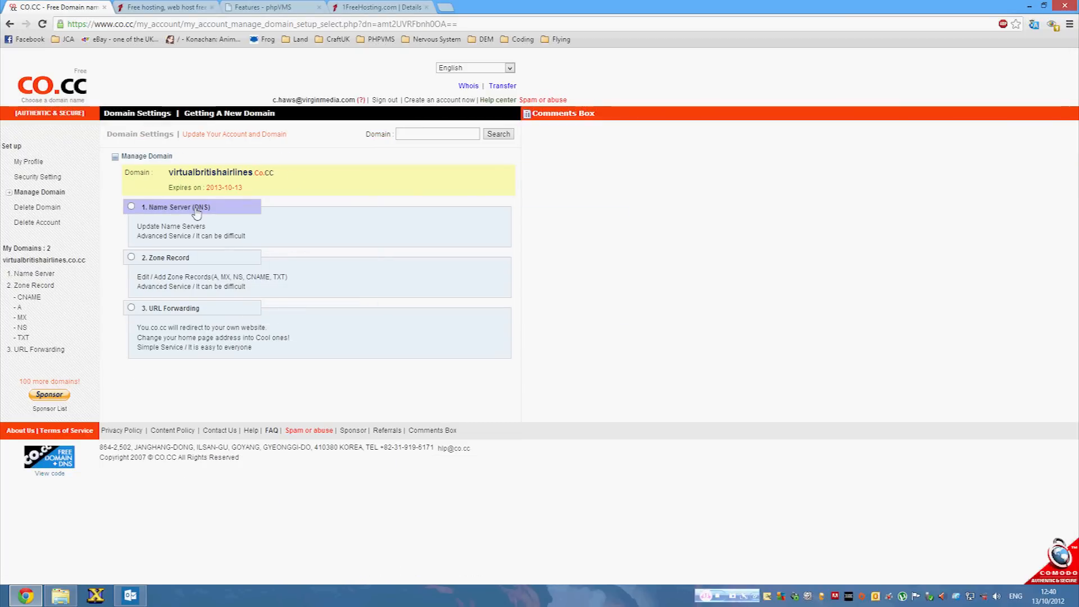
click(344, 6)
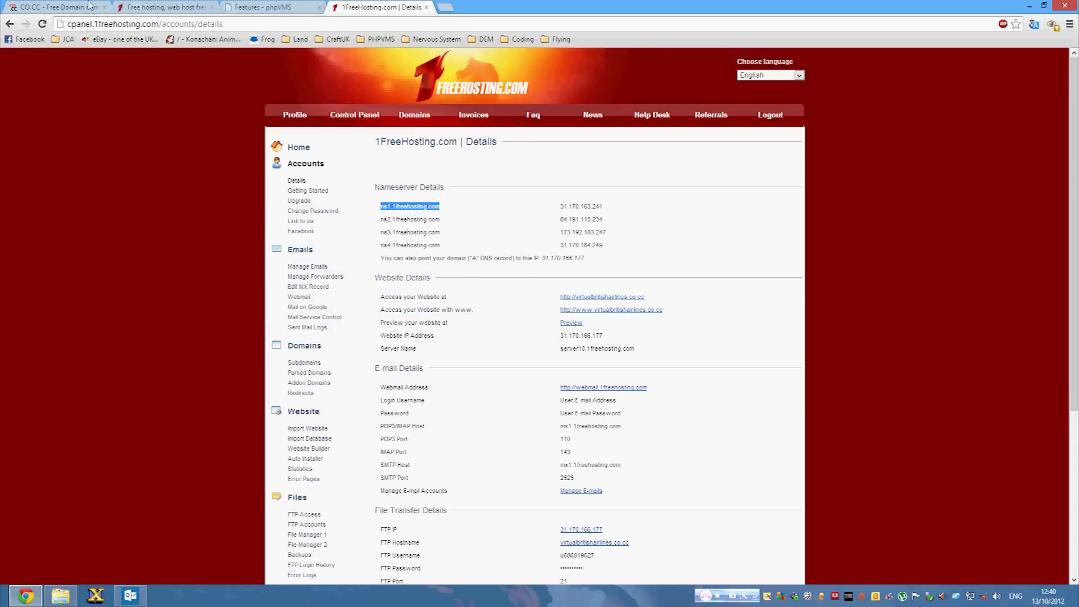
click(26, 5)
click(131, 258)
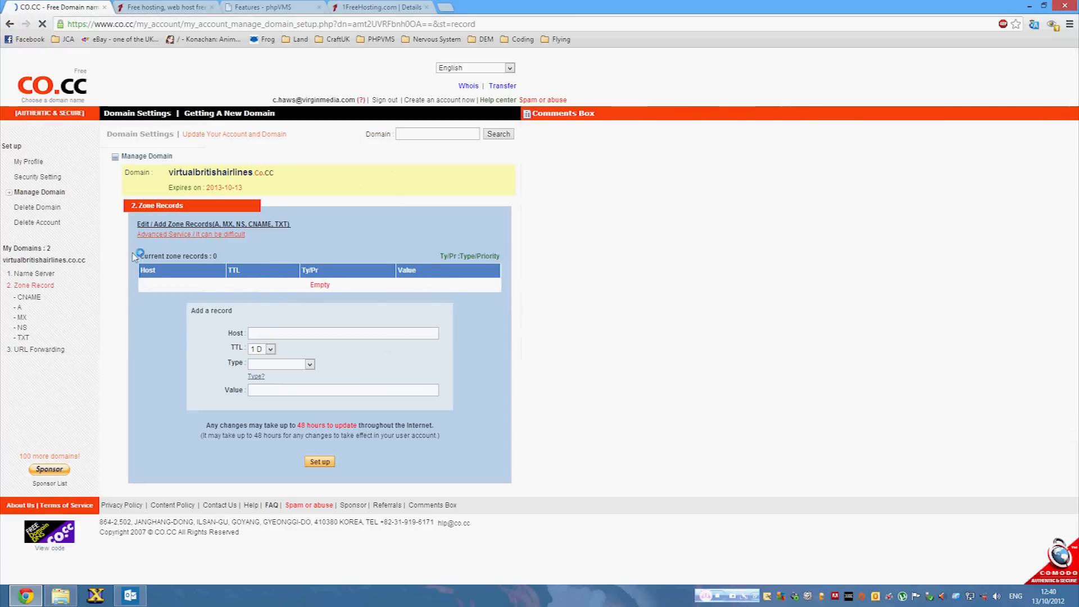
click(268, 349)
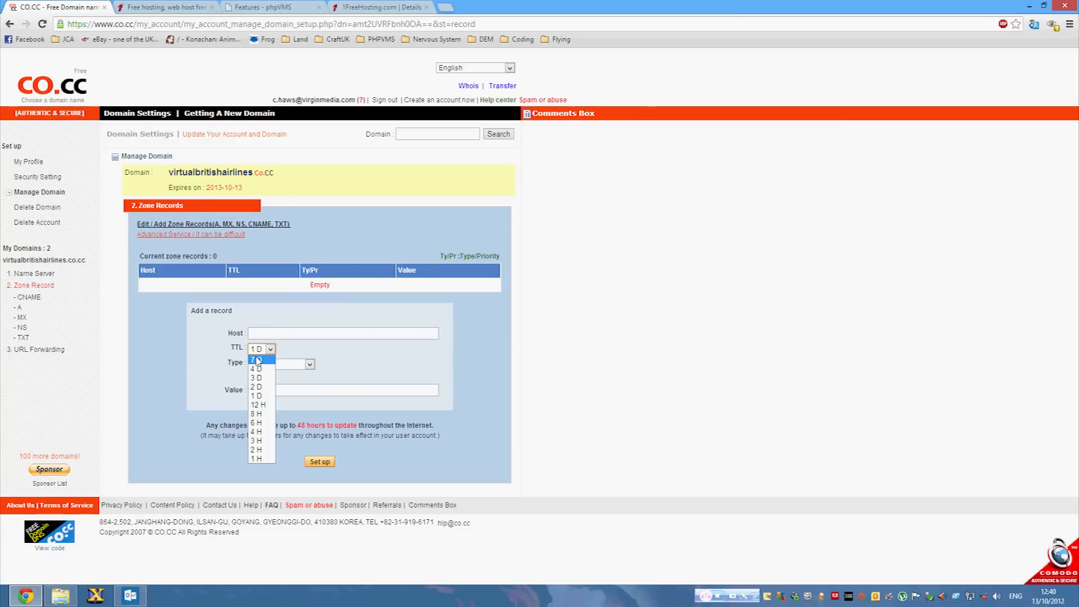
click(256, 459)
Add an A record for virtualbritishairlines.co.cc with value 31.170.166.177 and save it.
click(256, 332)
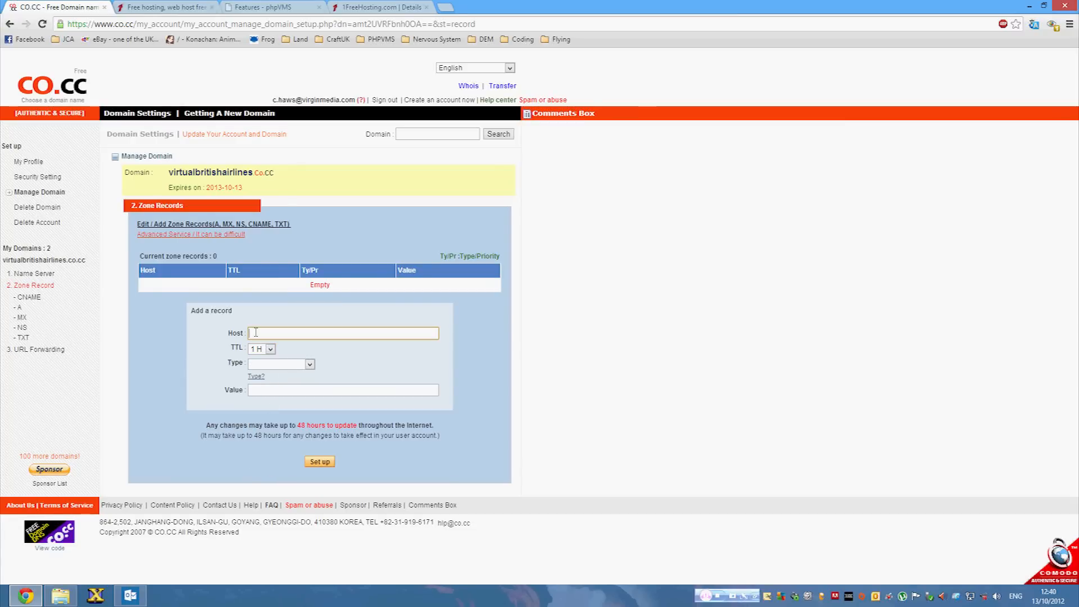
click(383, 7)
drag(602, 261, 544, 263)
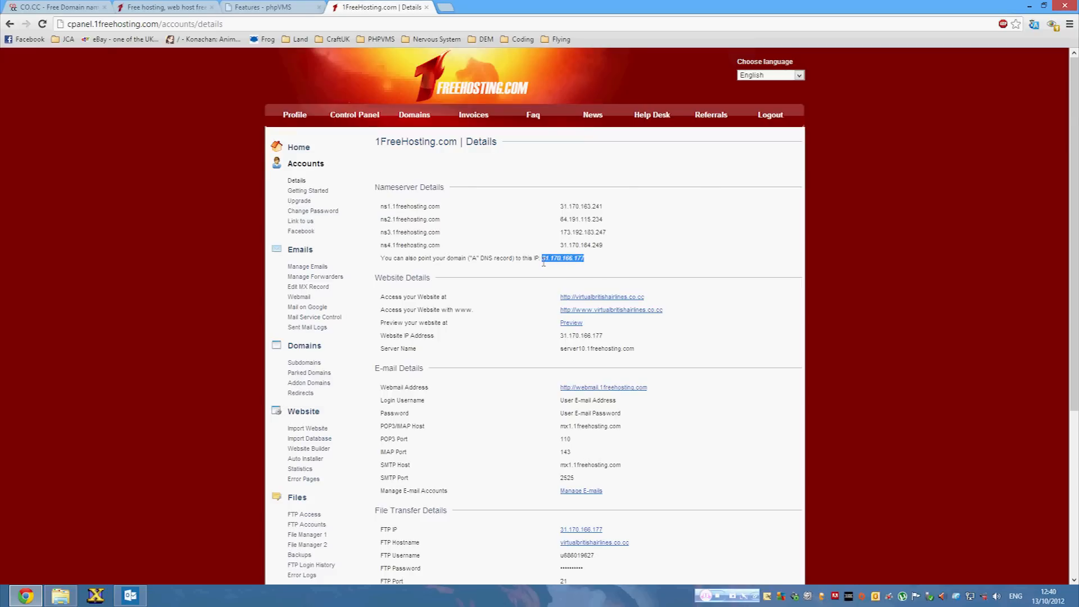
click(97, 5)
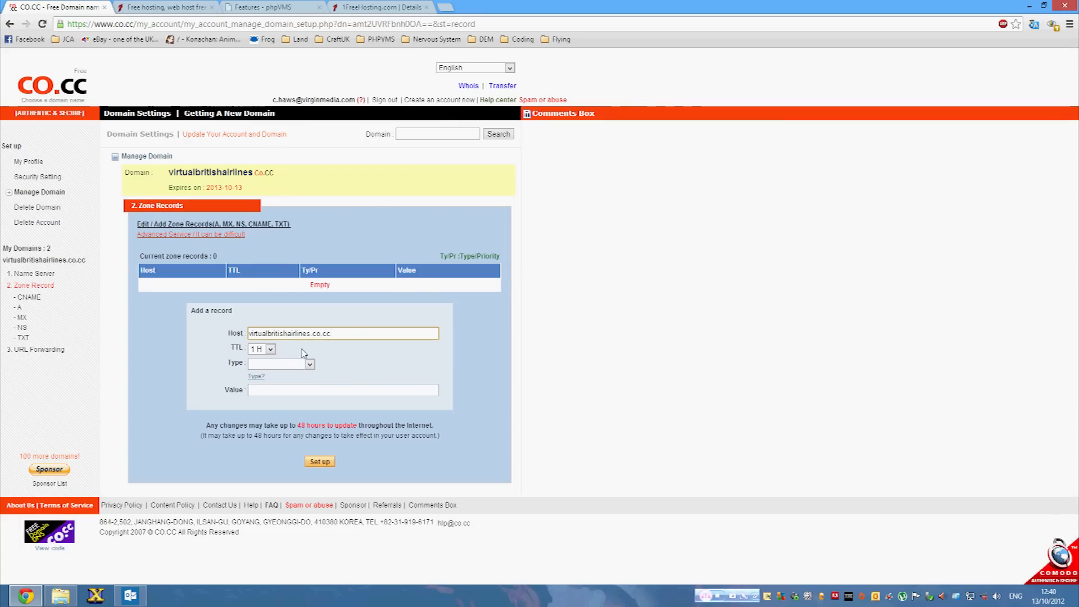
click(268, 389)
key(ctrl+v)
click(281, 364)
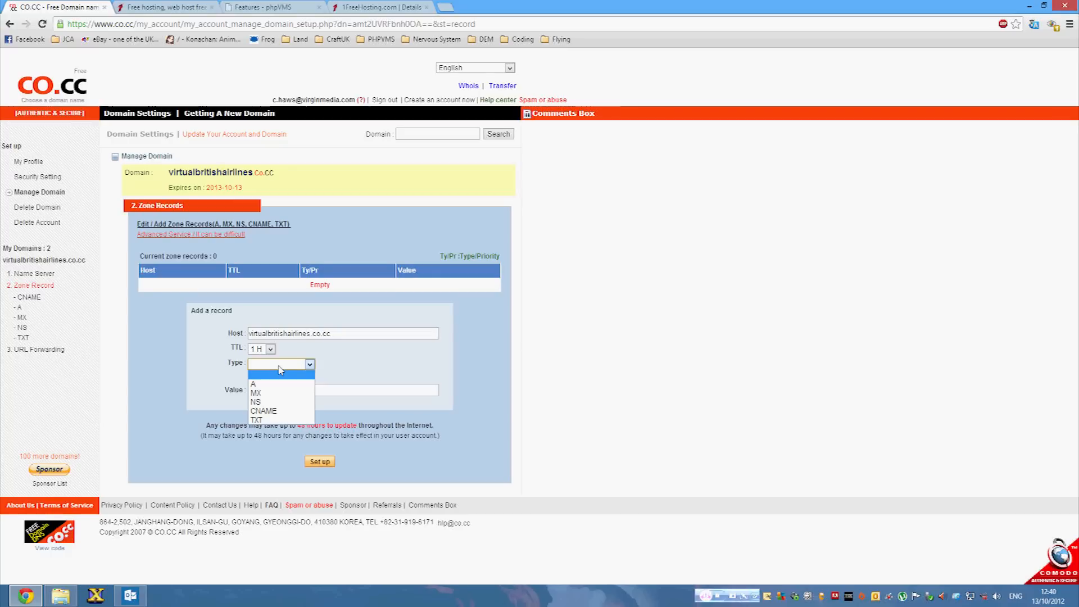
click(278, 380)
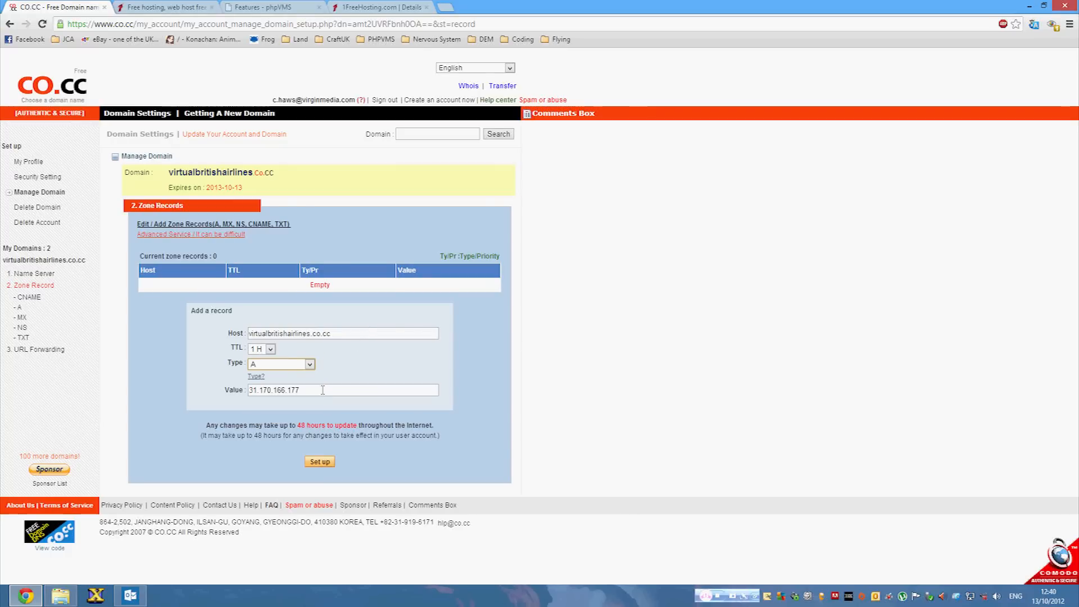
drag(324, 391, 203, 394)
key(ctrl+c)
key(BackSpace)
click(365, 5)
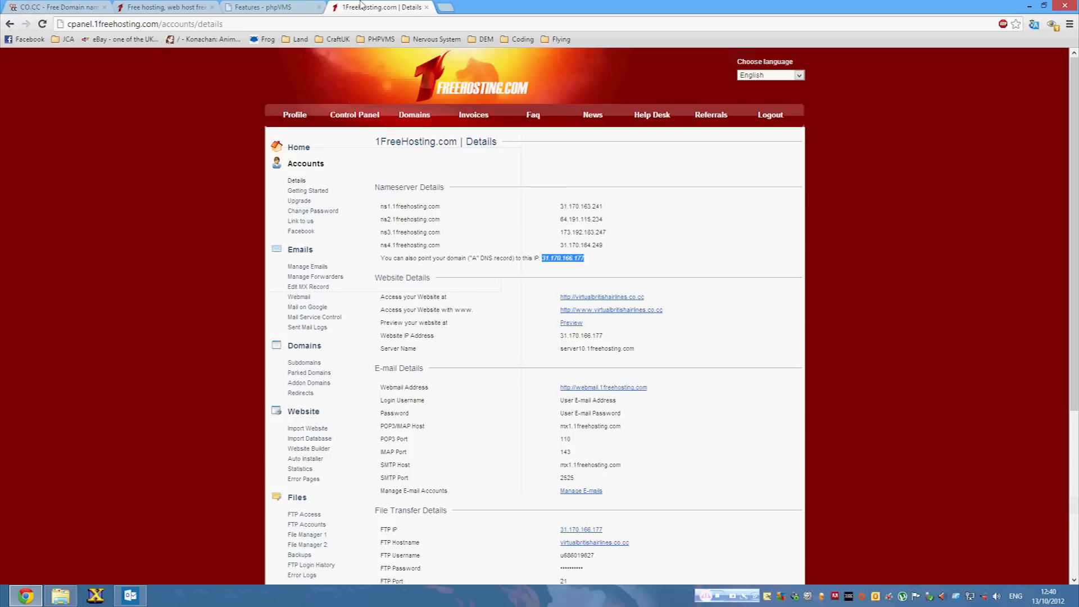
click(106, 7)
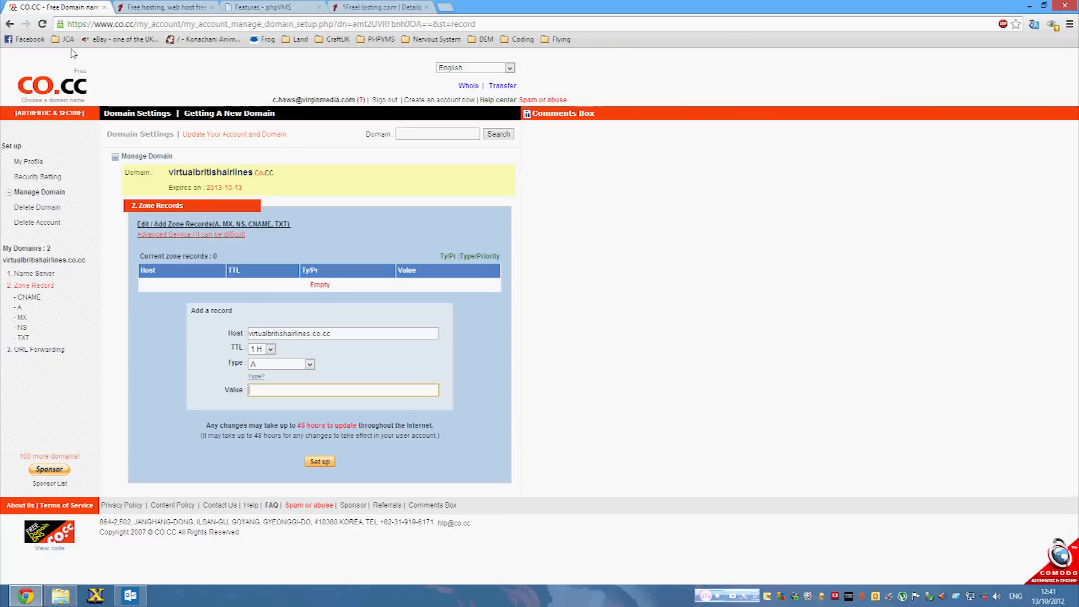
key(ctrl+v)
click(355, 334)
click(320, 467)
click(319, 465)
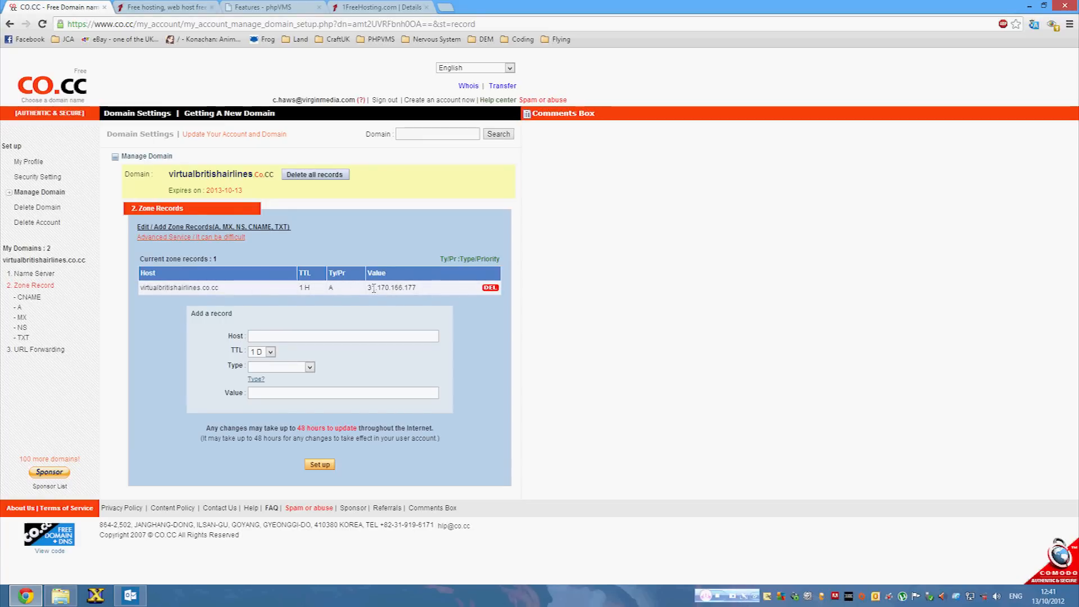
Verify the saved record's IP 31.170.166.177 against the hosting account details.
mouse_move(373, 288)
mouse_down()
mouse_move(416, 288)
mouse_move(381, 287)
mouse_up()
click(394, 287)
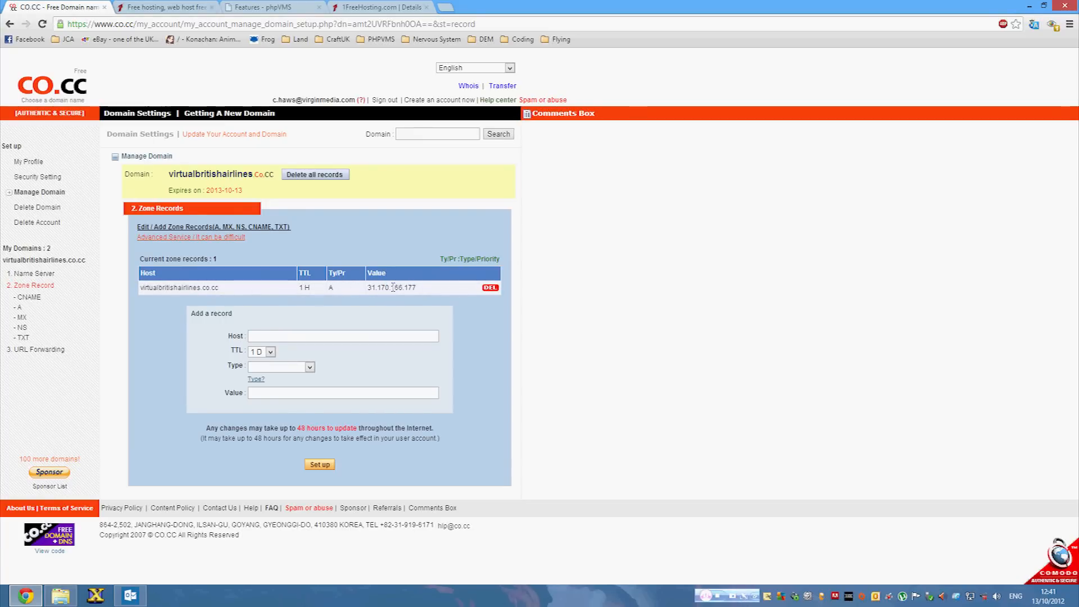
click(356, 5)
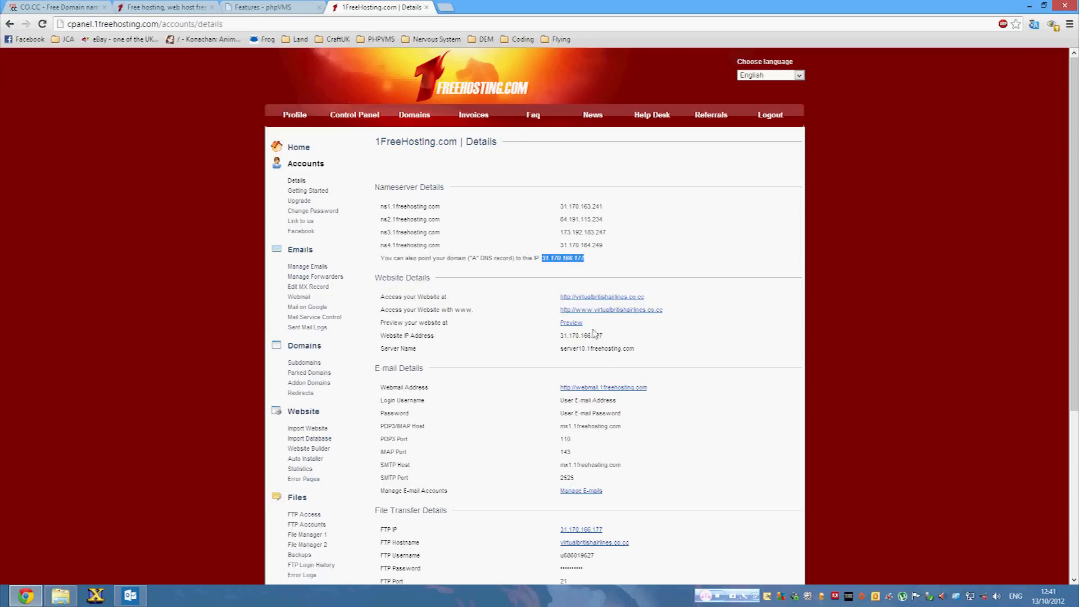
click(267, 5)
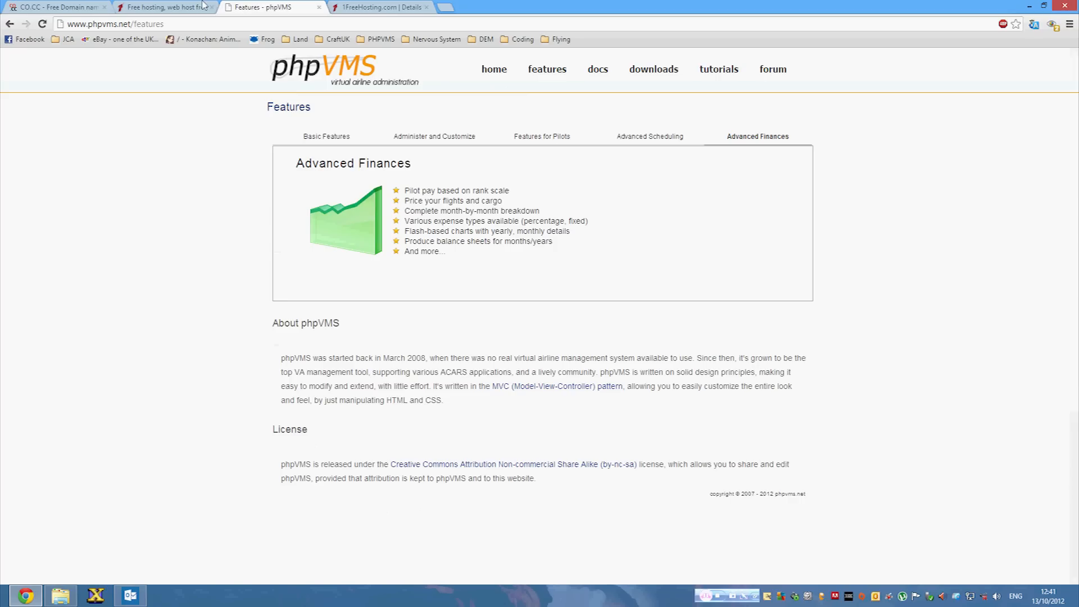
Glance at the hosting details, then go to phpVMS's Downloads page from the site navigation.
click(359, 6)
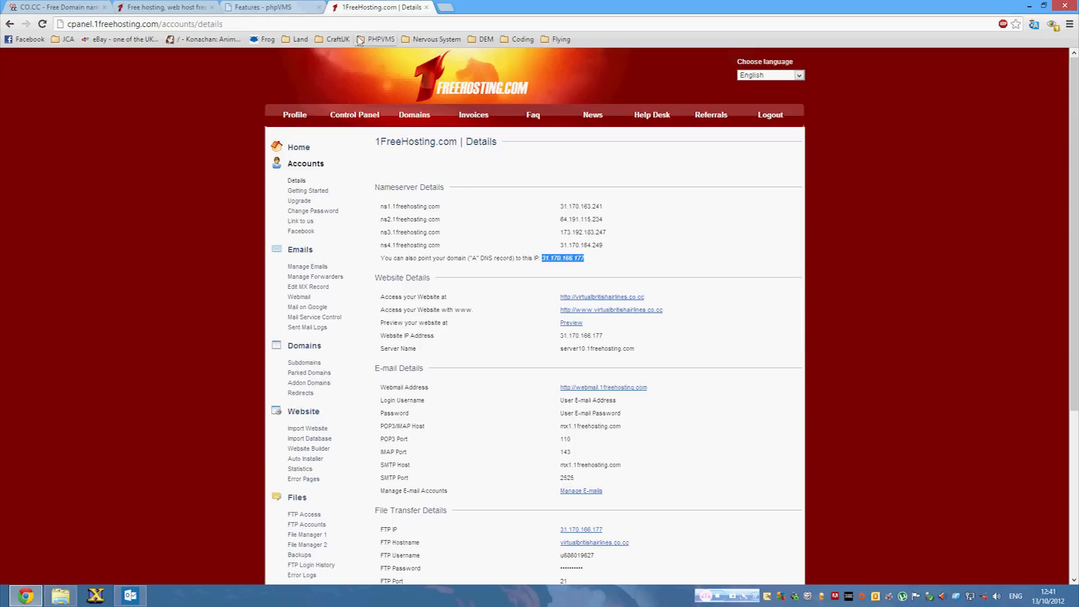
scroll(425, 310, down, 5)
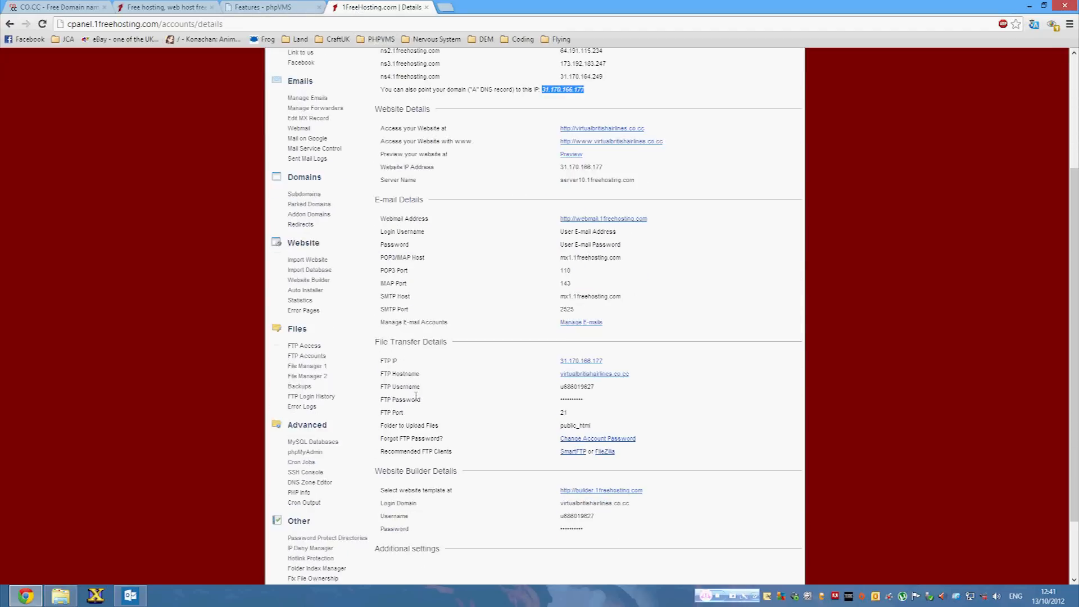
click(273, 6)
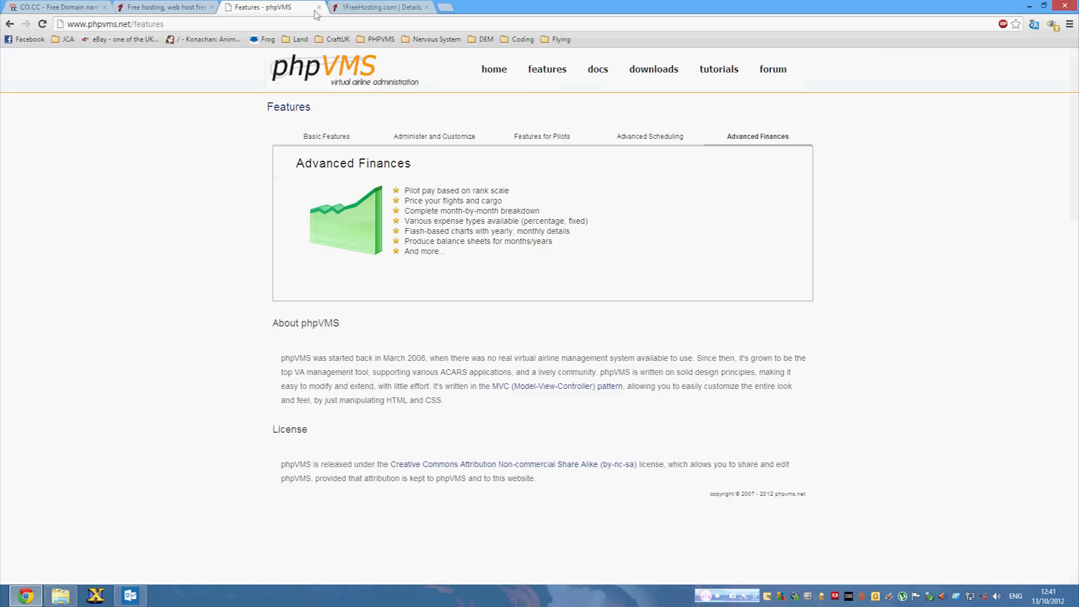
click(647, 76)
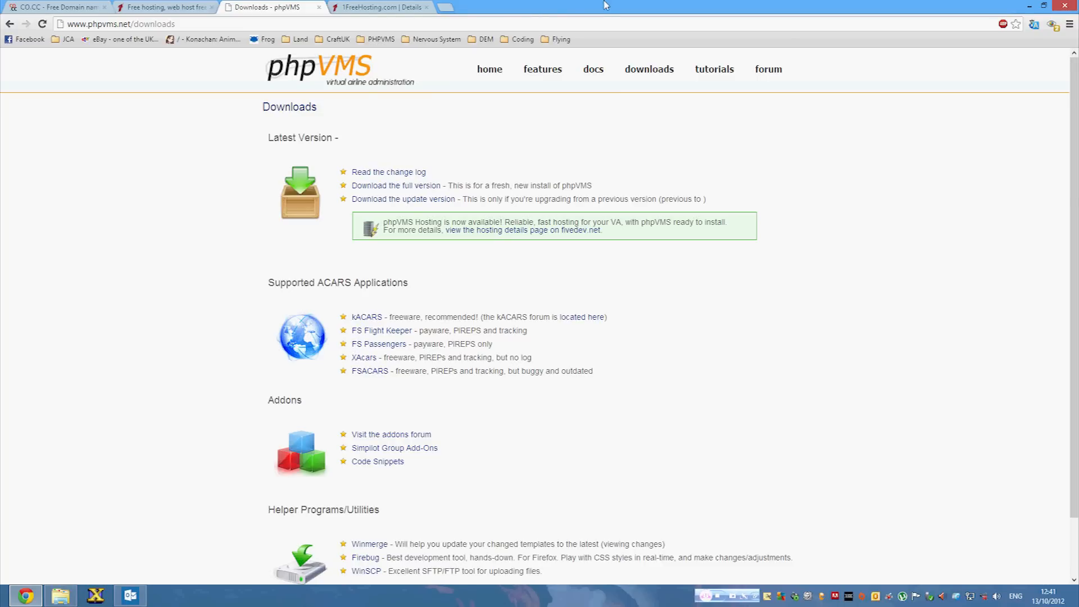
Place the phpvms Explorer window top right and split the 1FreeHosting details into its own window.
drag(633, 9, 30, 262)
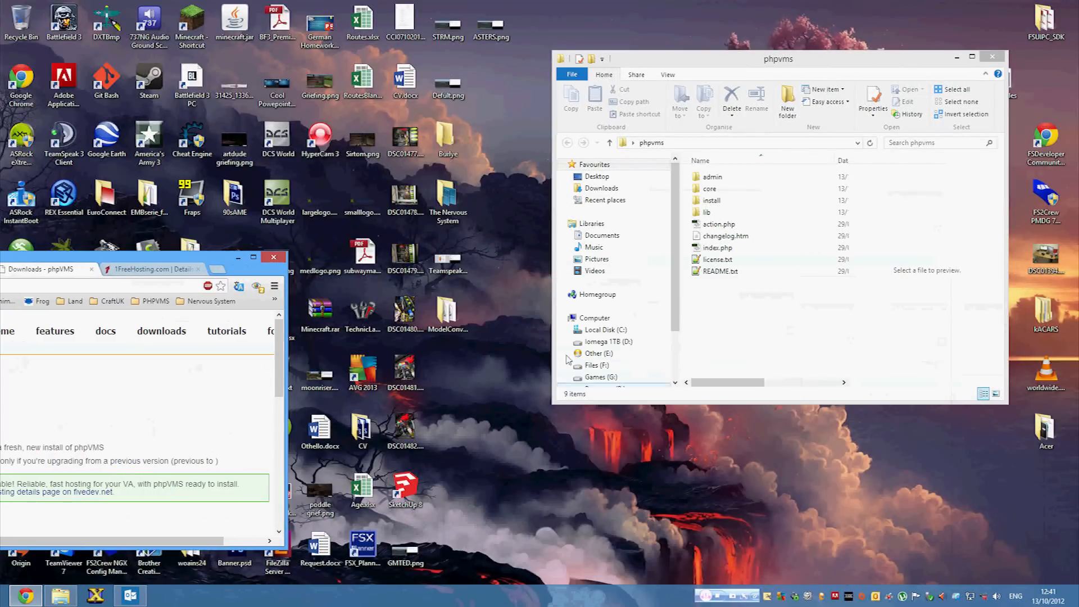
drag(812, 76, 851, 33)
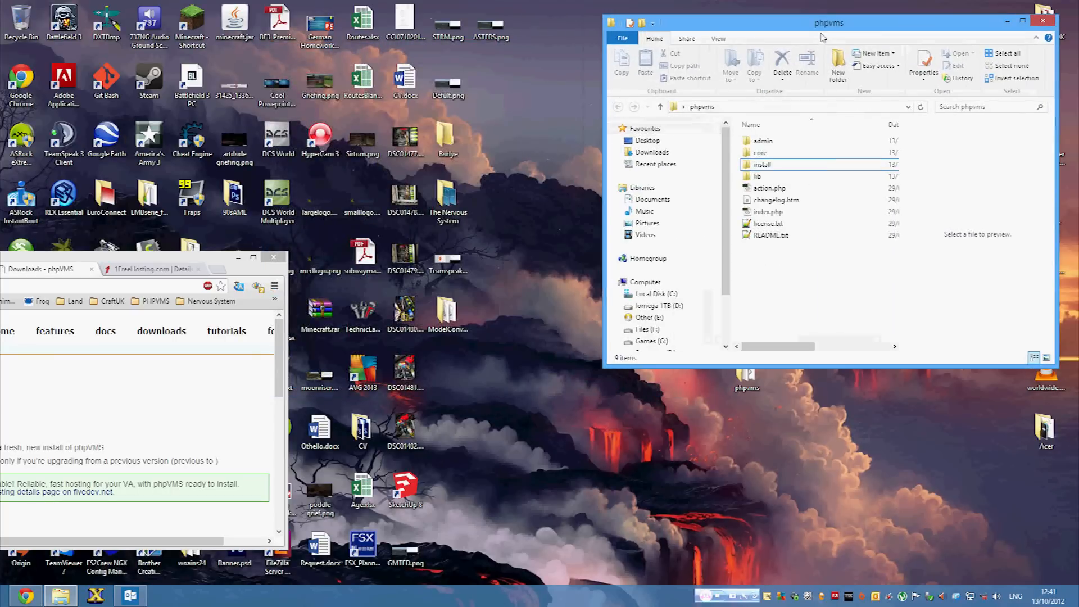
drag(203, 267, 0, 158)
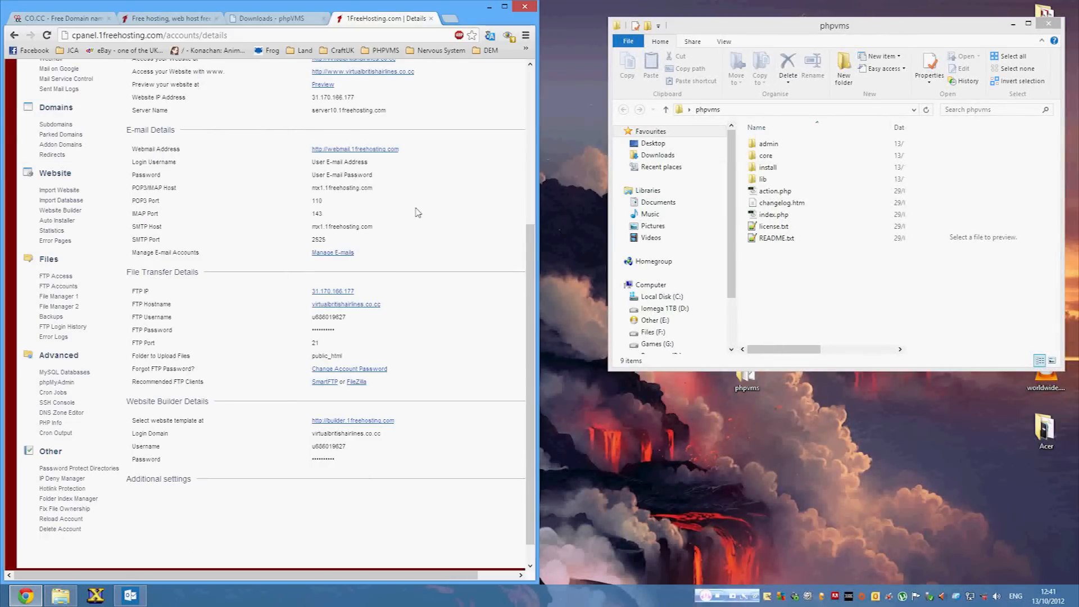
Launch FileZilla from Start and place it on the right half of the screen.
click(2, 602)
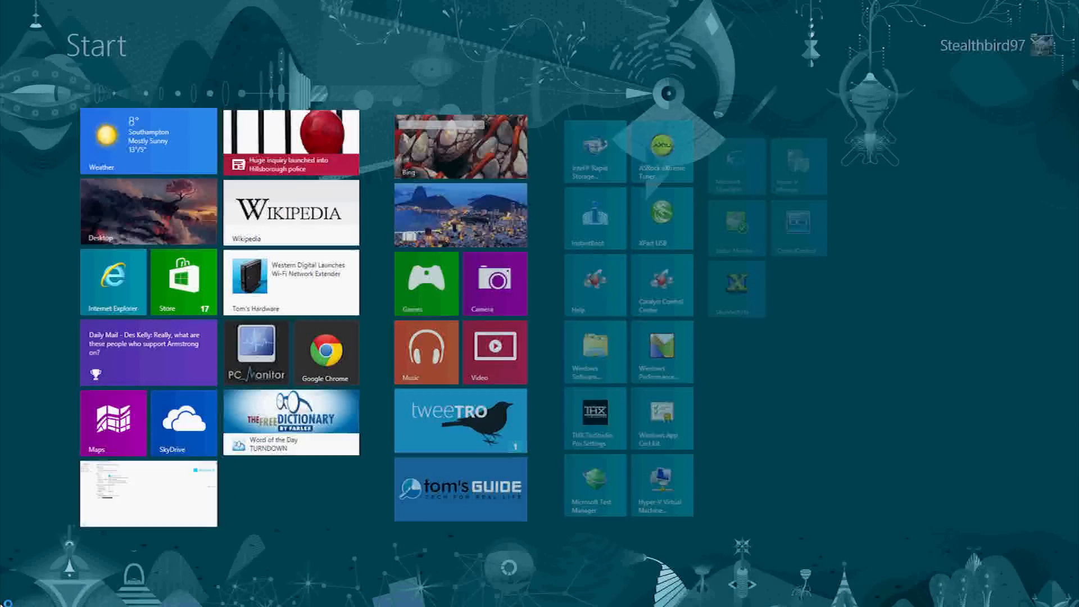
text(f)
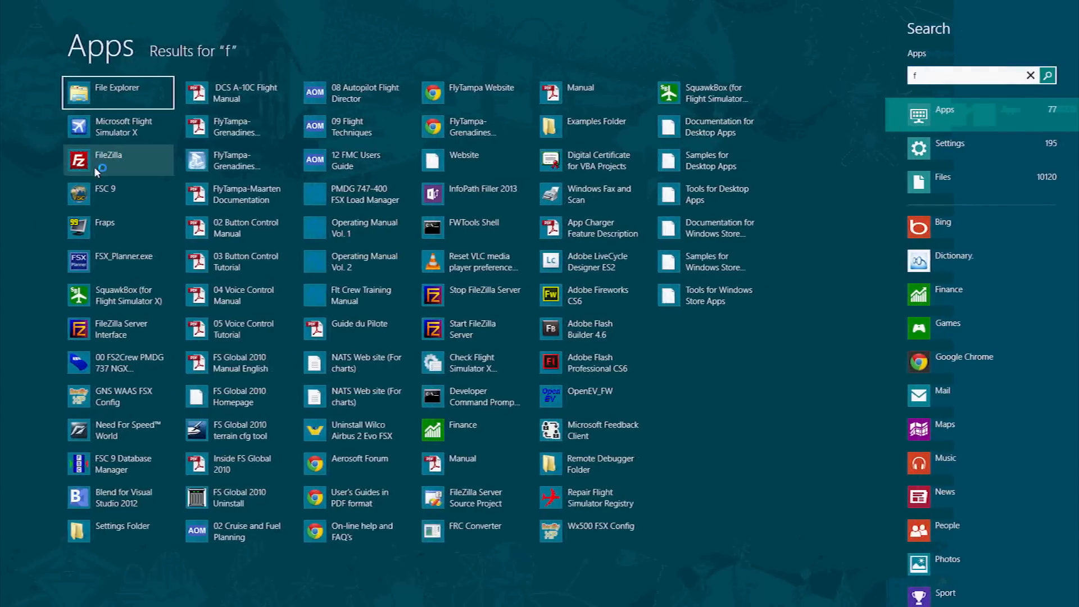
click(94, 150)
drag(385, 4, 834, 40)
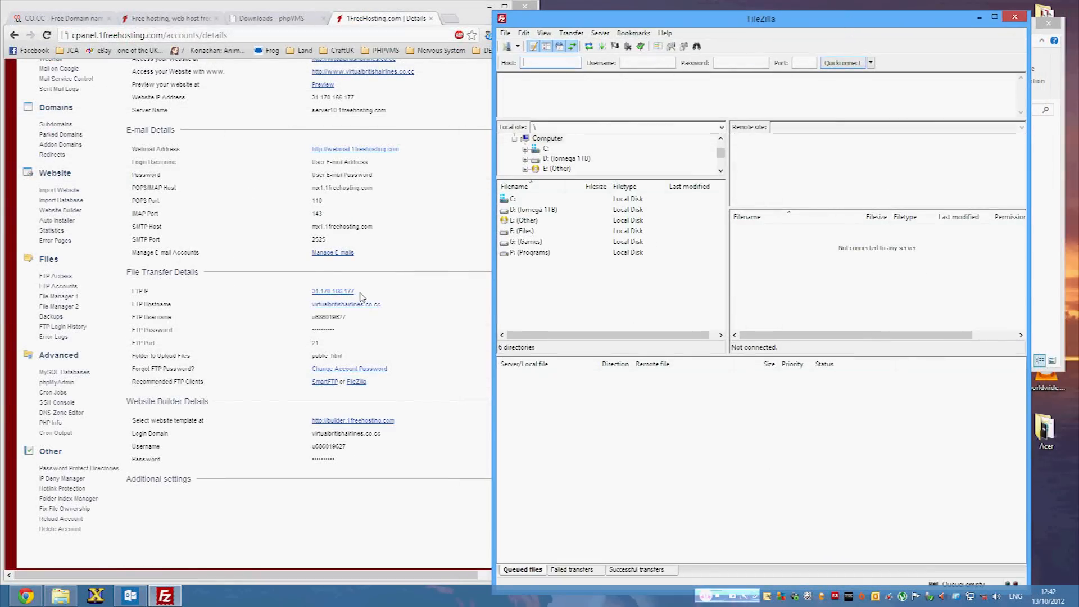
Quickconnect to 31.170.166.177 with the FTP username and password, then open public_html.
drag(359, 291, 313, 293)
key(ctrl+c)
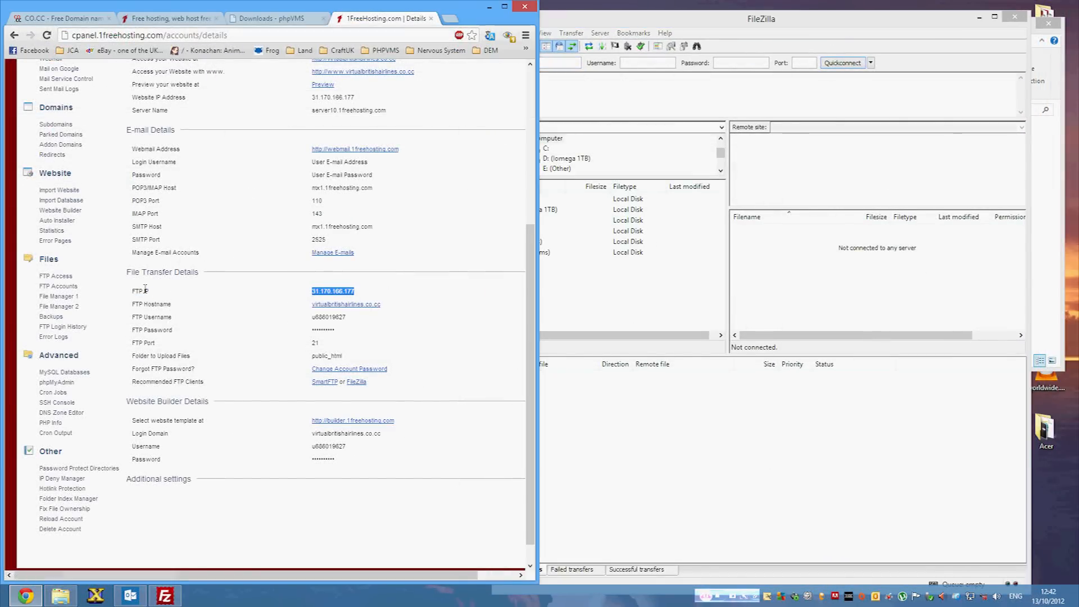
click(562, 63)
key(ctrl+v)
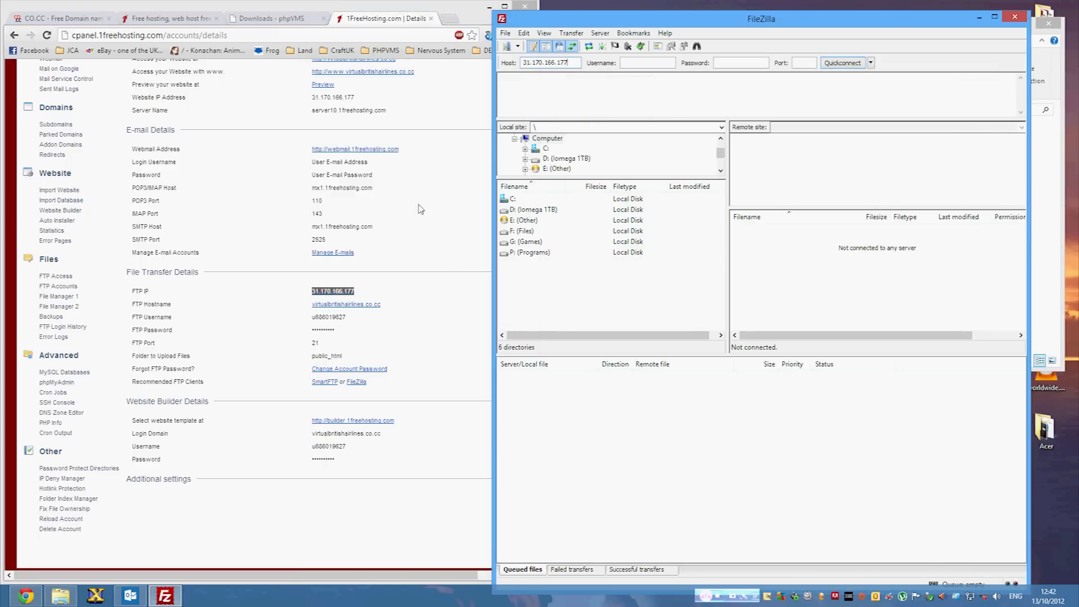
drag(399, 311, 316, 317)
click(465, 324)
key(ctrl+c)
click(628, 61)
key(ctrl+v)
click(728, 62)
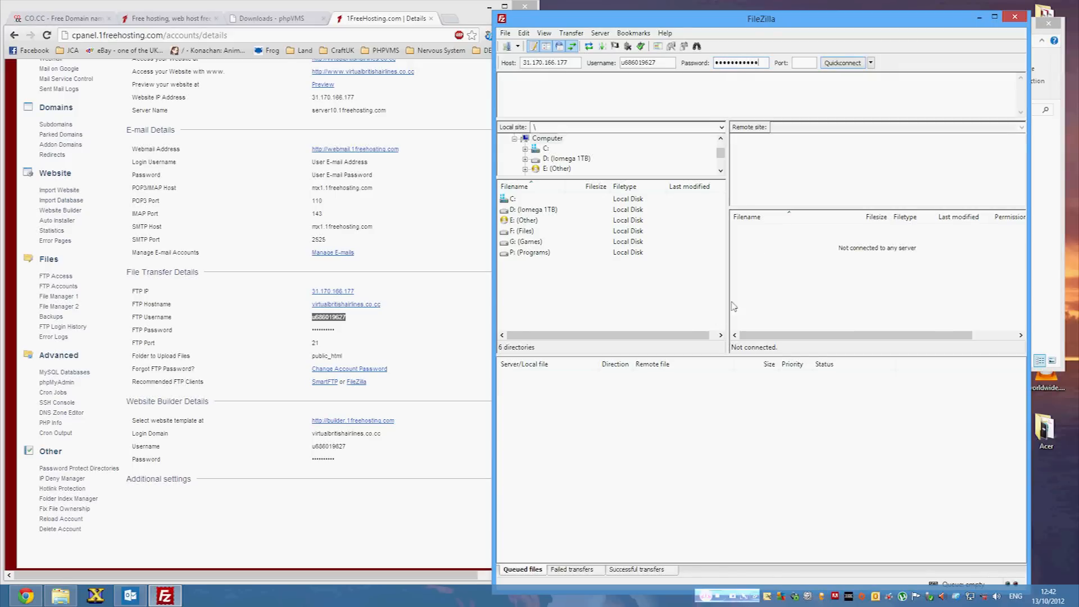
click(854, 64)
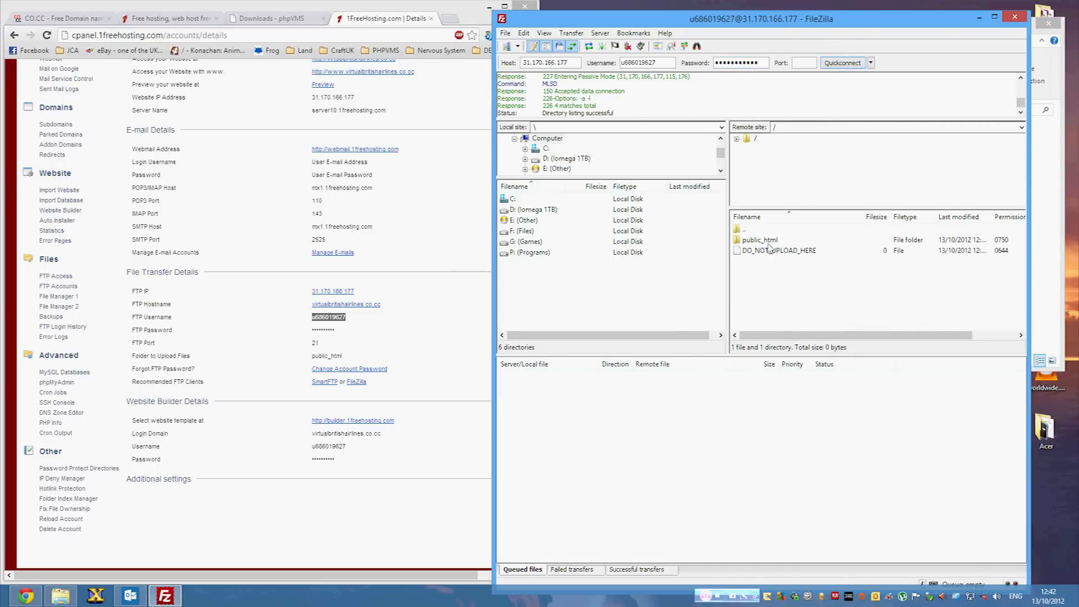
double_click(768, 244)
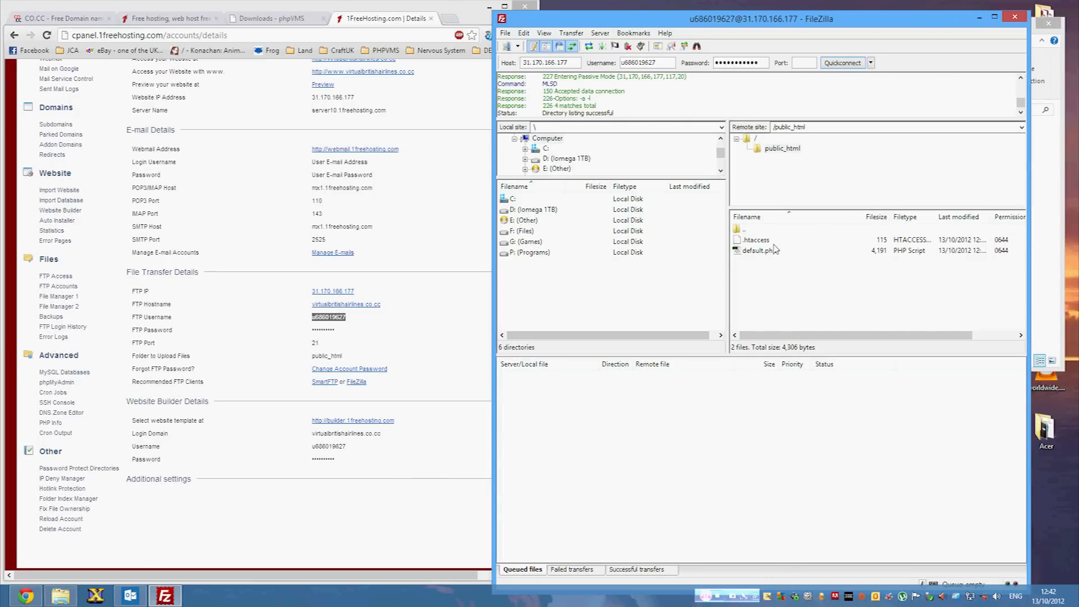
drag(793, 25, 325, 19)
Select all nine phpvms files and drag them onto FileZilla's remote public_html list to upload.
click(765, 165)
key(ctrl+a)
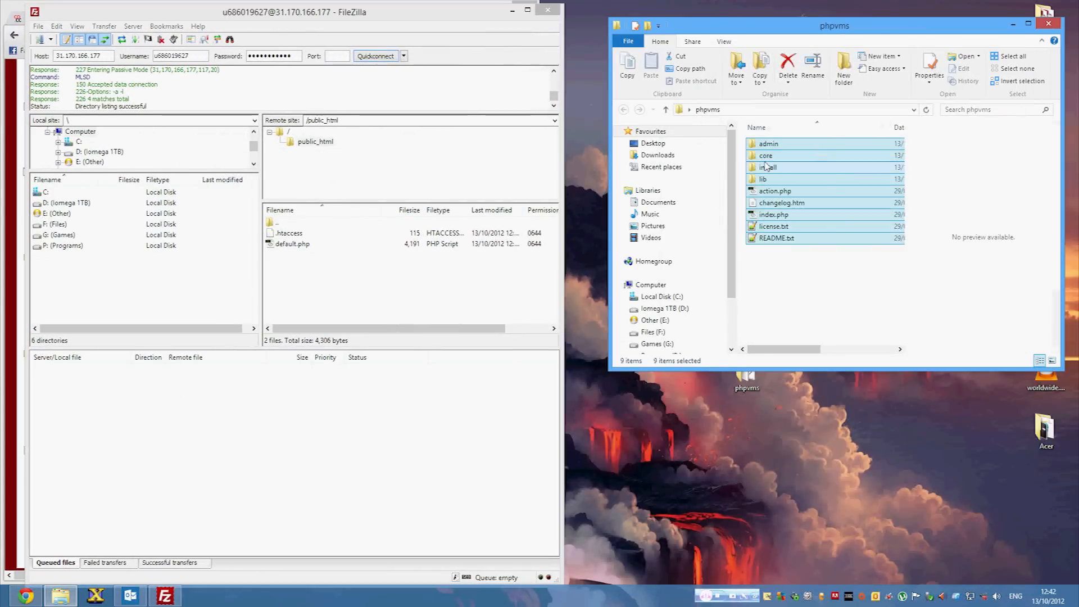
drag(795, 166, 303, 304)
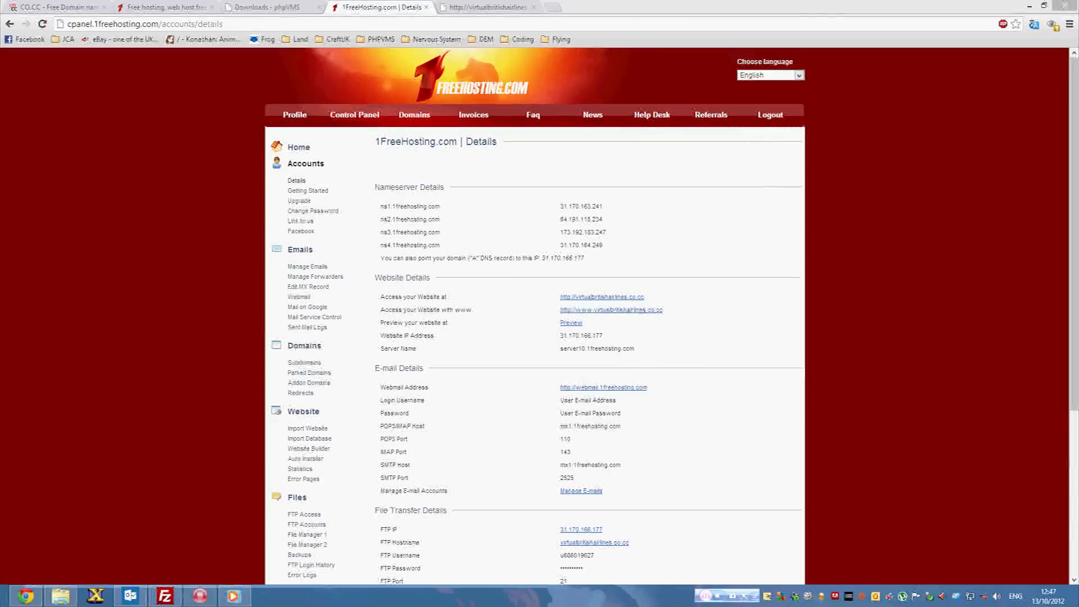
Go to virtualbritishairlines.co.cc/install/install.php in Chrome to reach the phpVMS Database Setup page.
click(175, 599)
scroll(555, 294, down, 1)
click(655, 254)
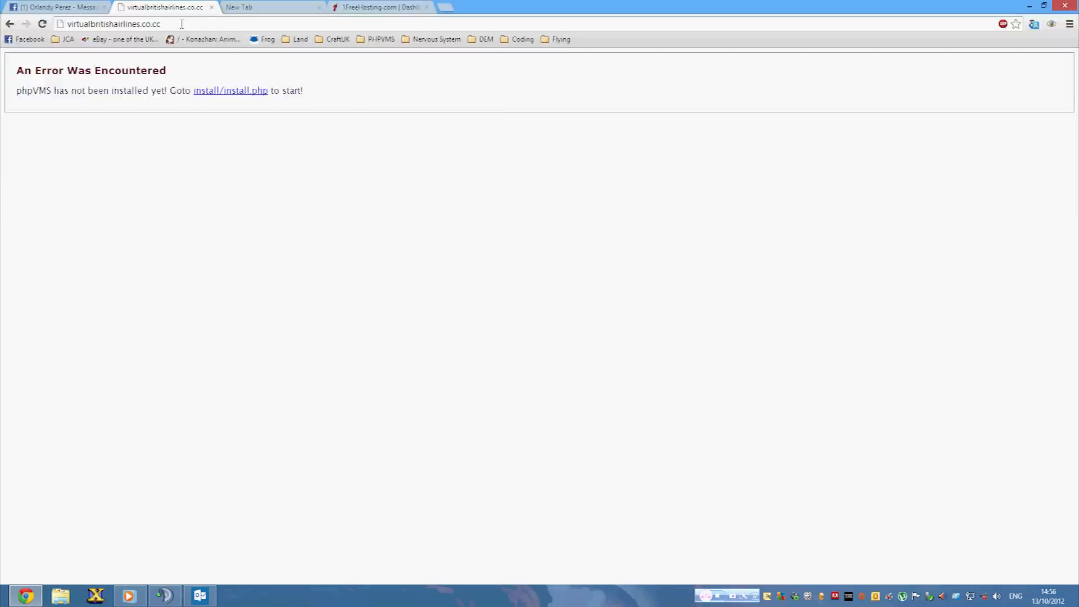
click(625, 336)
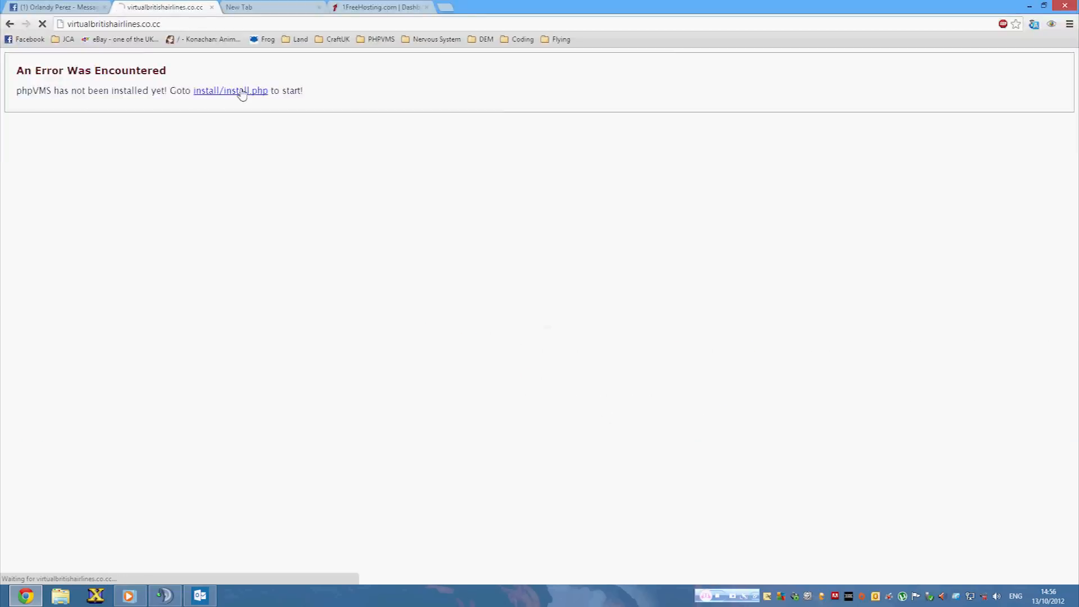
click(220, 91)
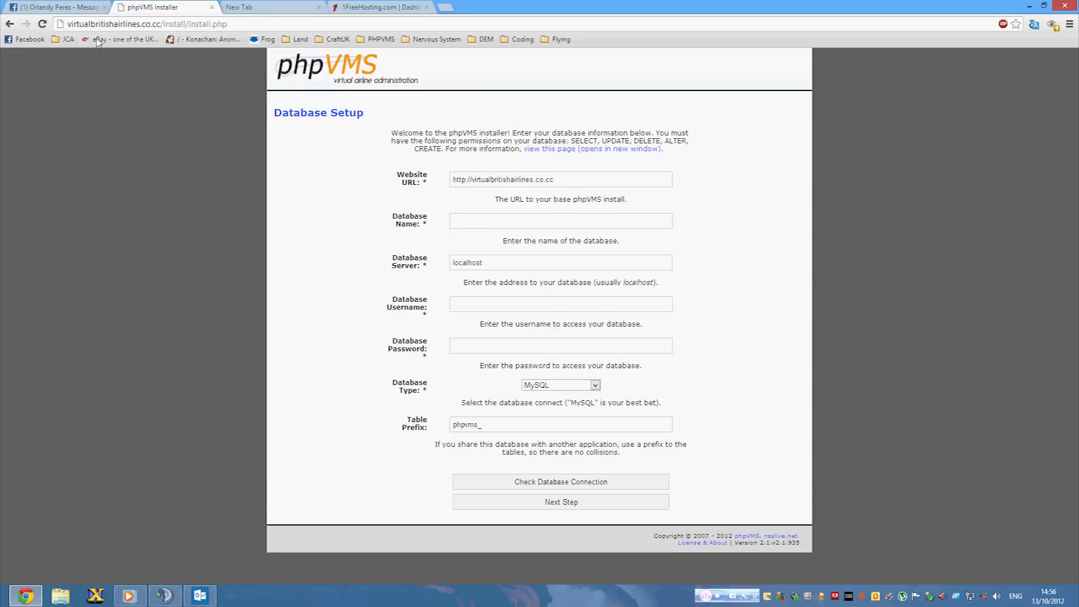
Switch to the 1FreeHosting dashboard, open Import Database, then the MySQL Databases list.
double_click(170, 25)
click(508, 225)
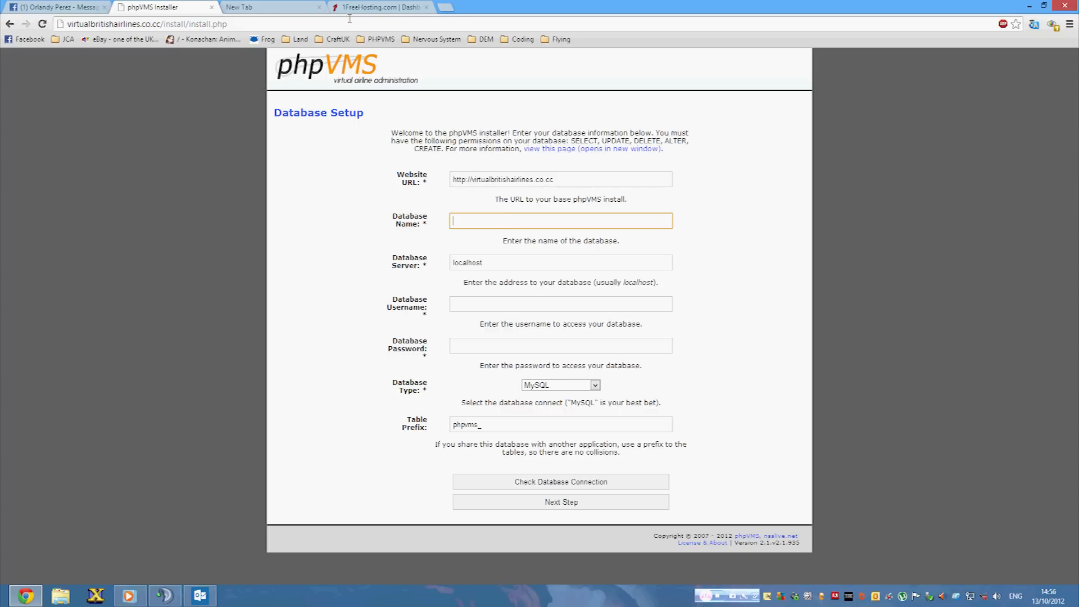
key(ctrl+4)
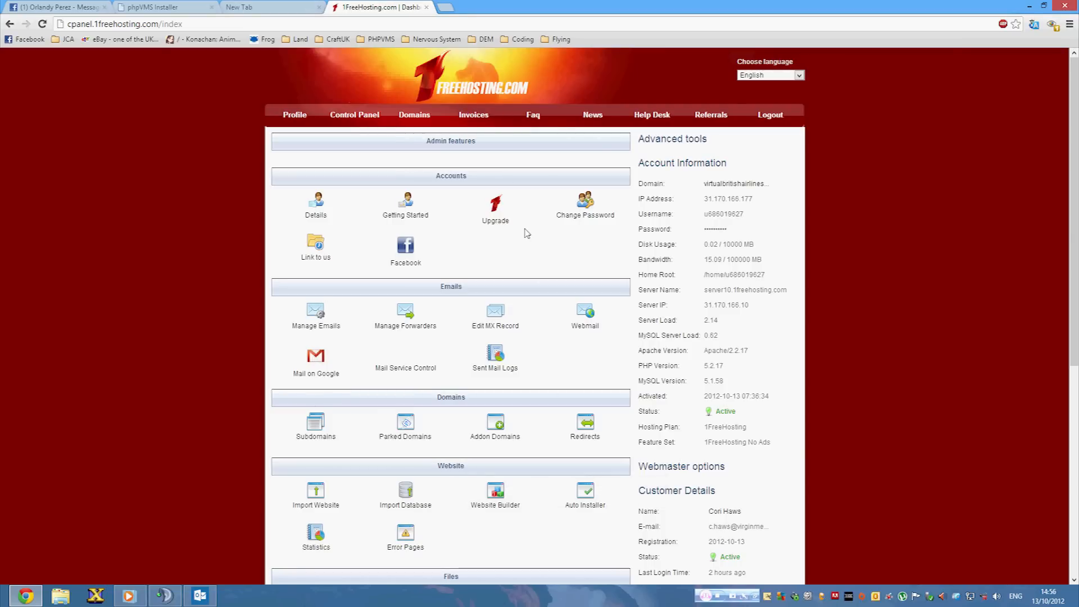
scroll(506, 231, down, 4)
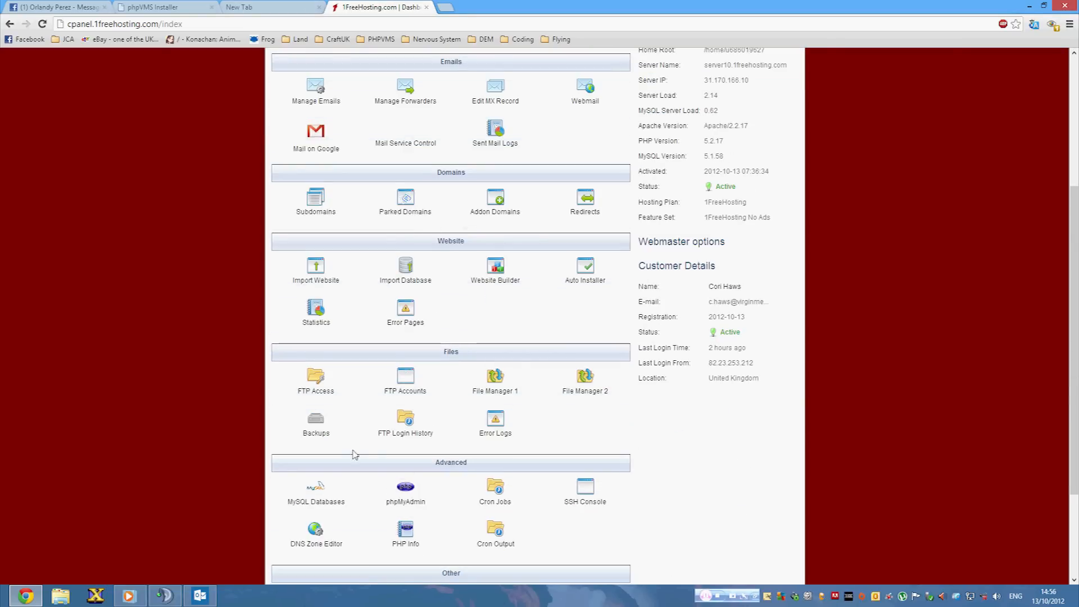
scroll(438, 242, up, 3)
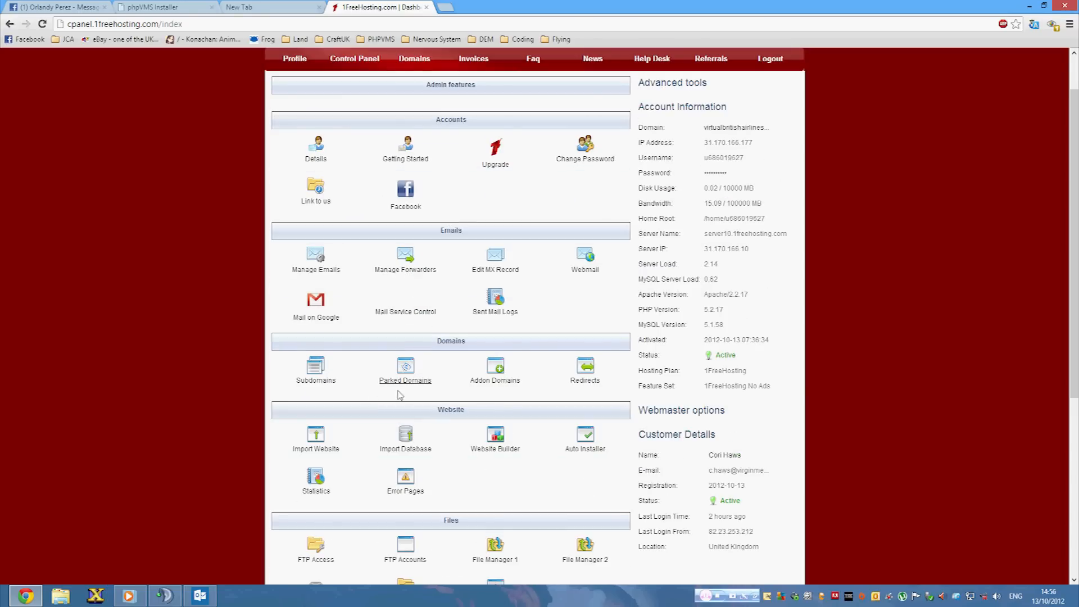
scroll(404, 393, down, 2)
click(418, 337)
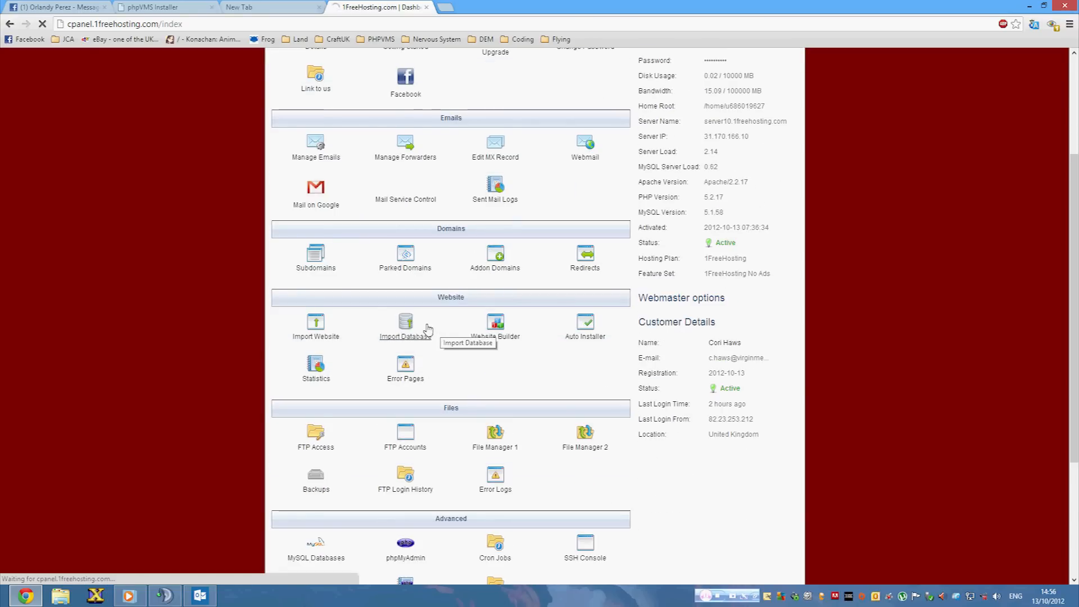
scroll(340, 315, down, 3)
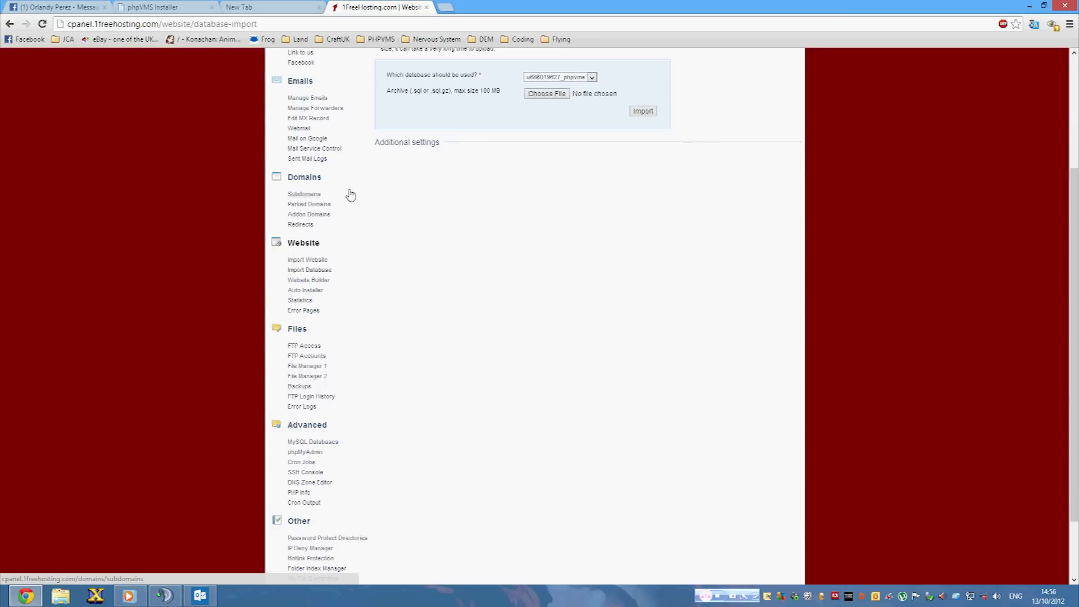
click(308, 444)
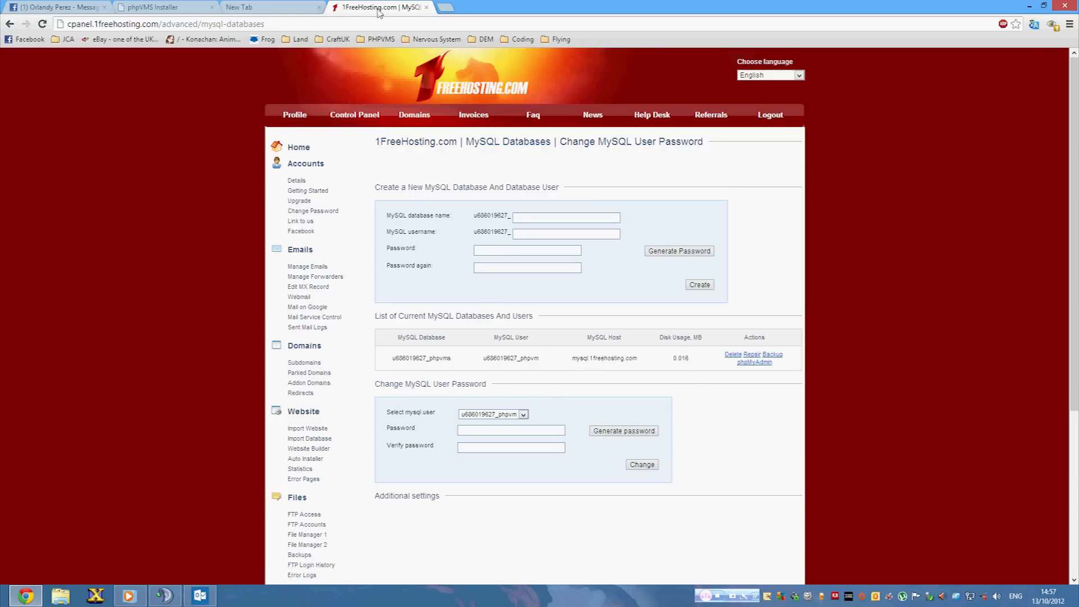
Copy the database name and MySQL user name from 1FreeHosting into the installer's Database Name and Username fields.
drag(448, 360, 386, 363)
click(279, 8)
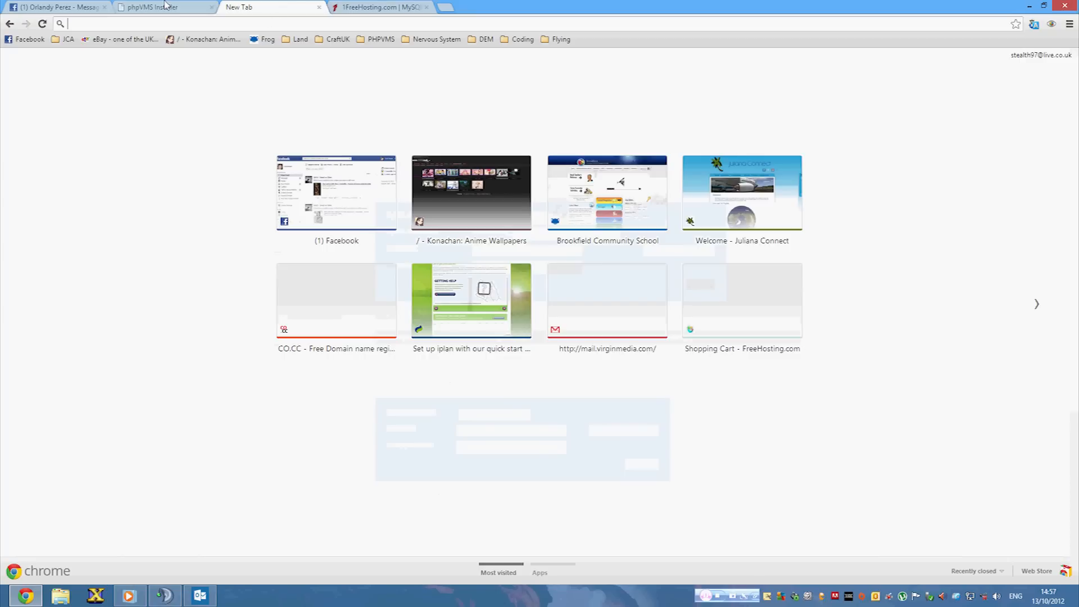
click(166, 6)
click(461, 219)
key(ctrl+v)
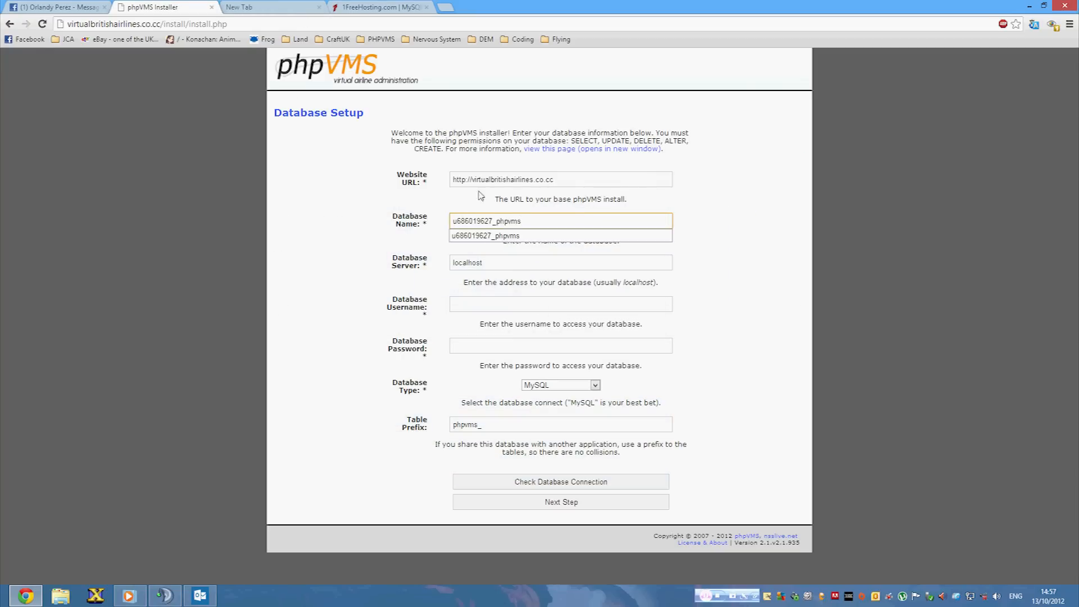
click(287, 8)
key(ctrl+w)
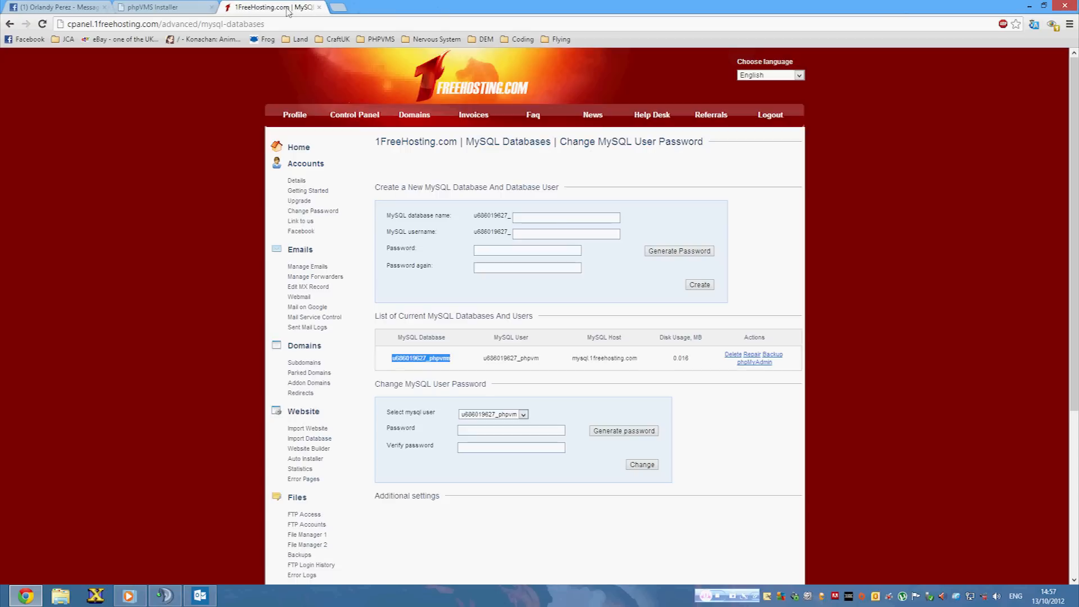
drag(484, 359, 539, 359)
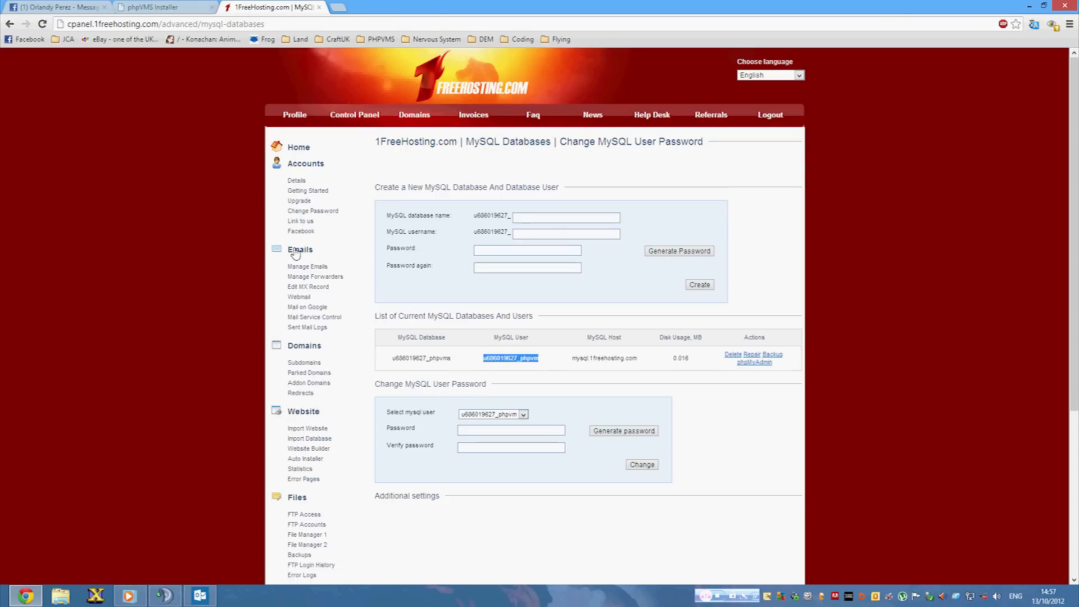
click(174, 7)
click(494, 305)
key(ctrl+v)
Enter the database password and replace localhost in Database Server with mysql.1freehosting.com.
click(479, 345)
text(phpvm)
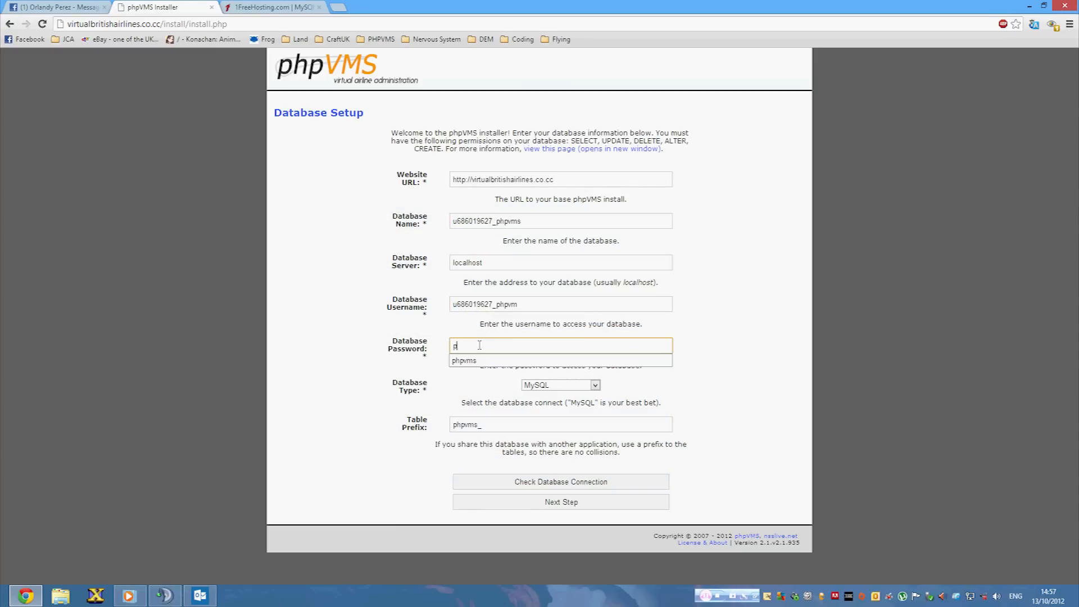
click(275, 7)
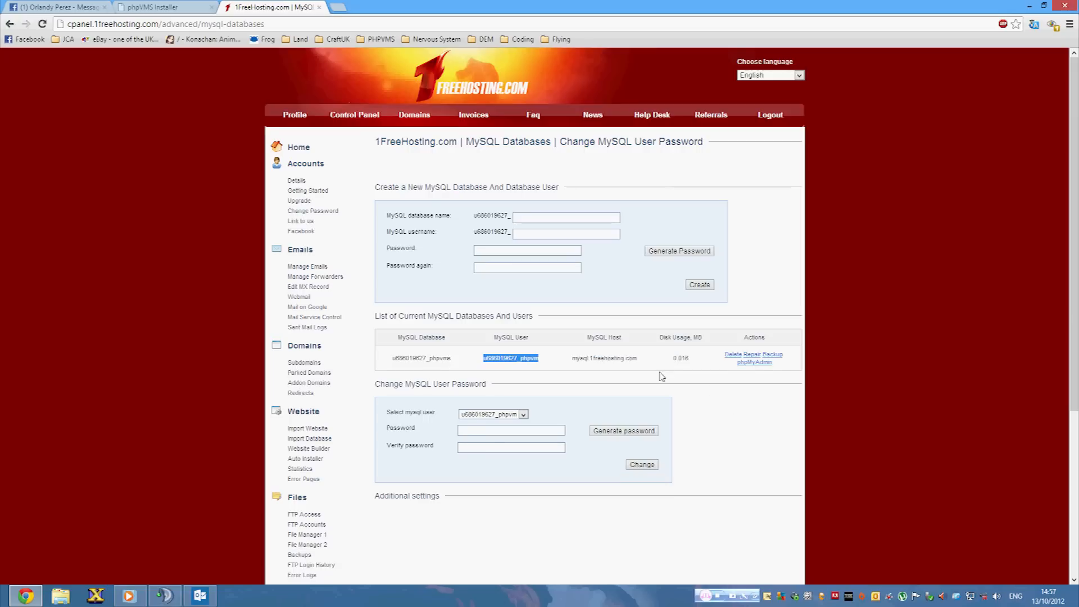
drag(641, 358, 568, 364)
key(ctrl+c)
click(135, 6)
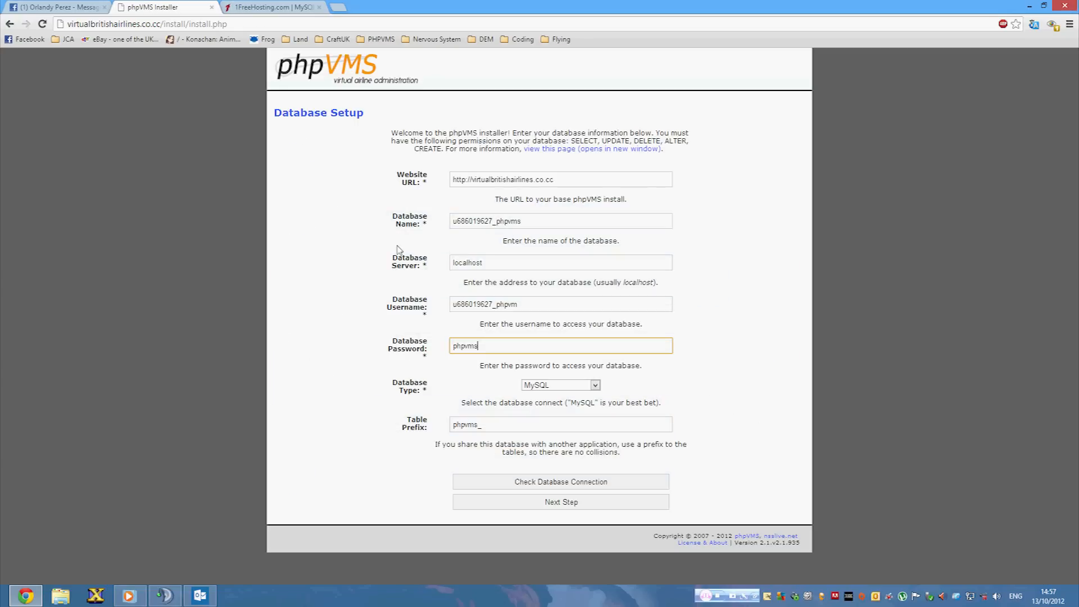
double_click(468, 263)
key(ctrl+v)
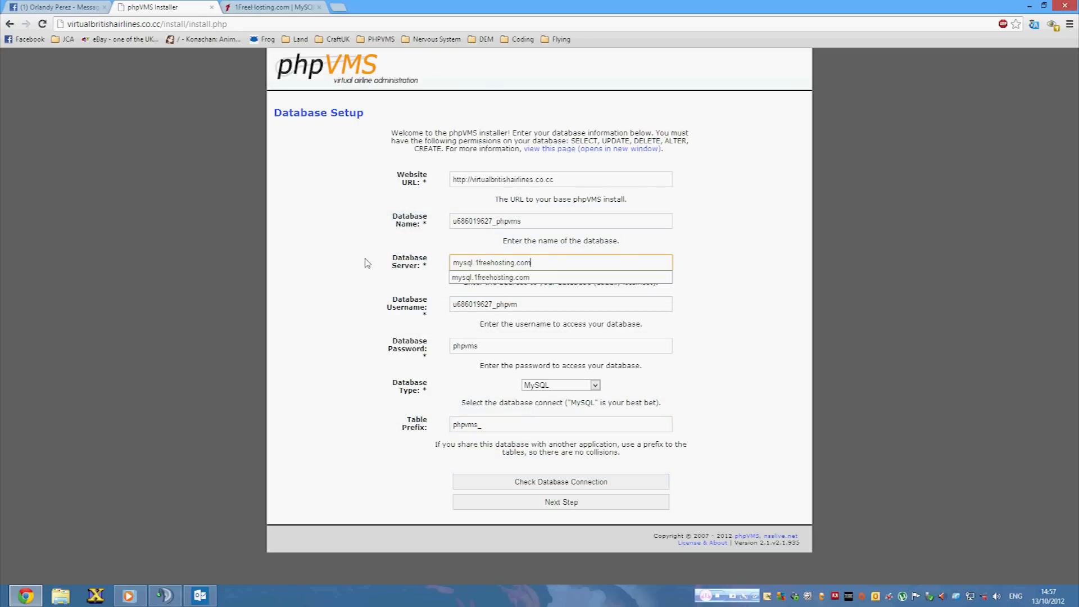
key(Down)
click(525, 340)
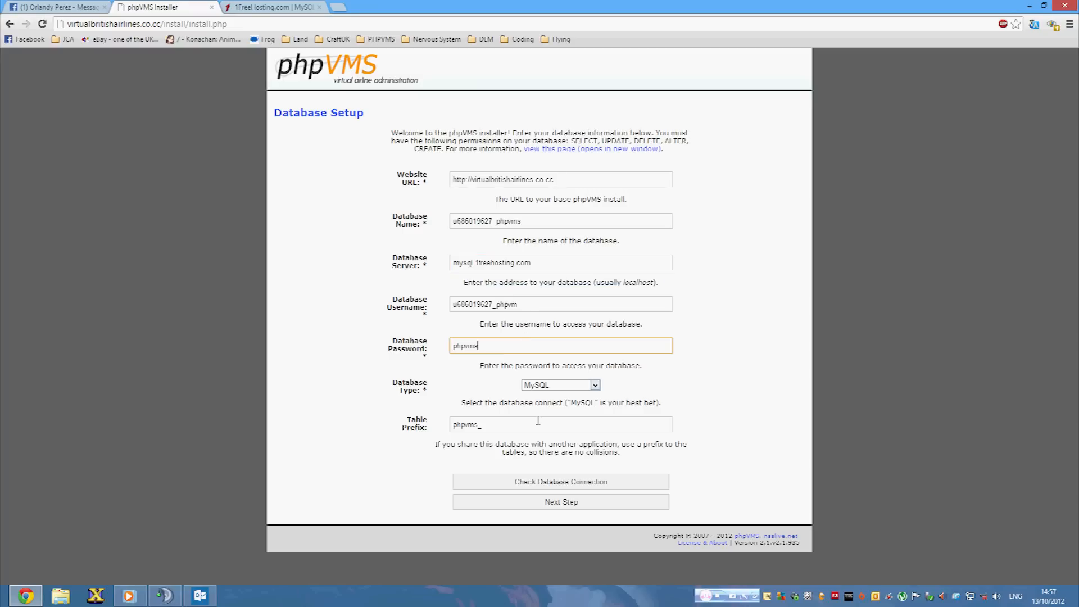
Submit the database settings to install the tables and continue to Site Setup.
click(551, 504)
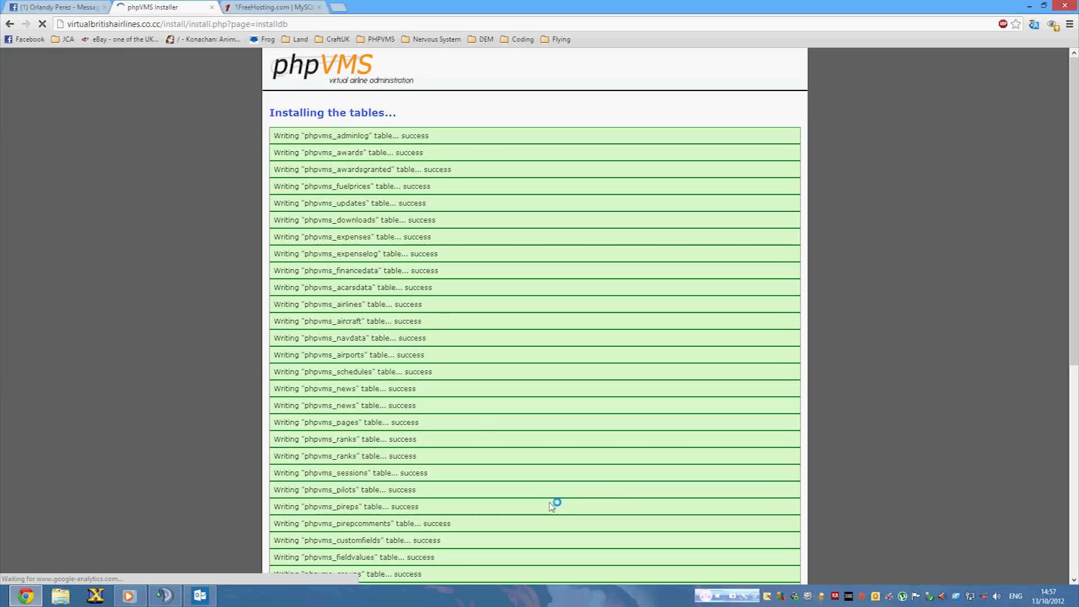
scroll(540, 534, down, 7)
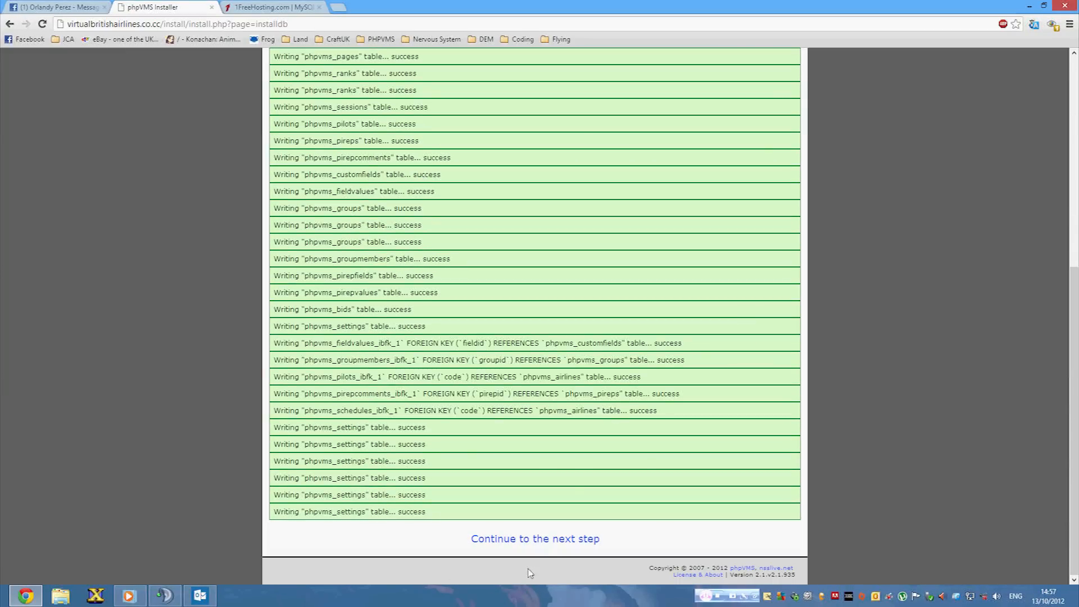
click(521, 541)
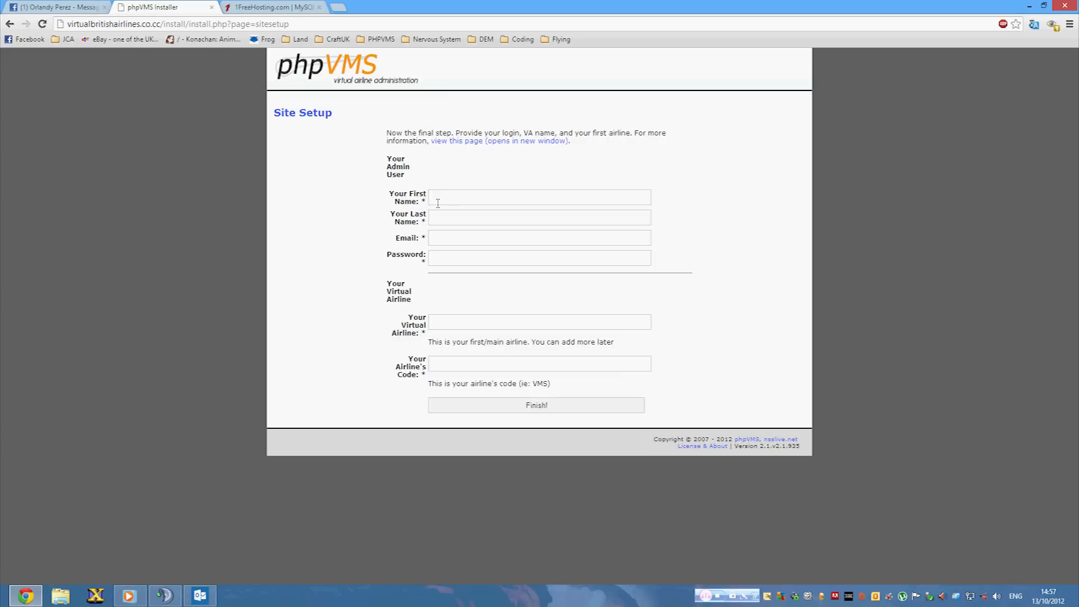
Fill in the admin's name, e-mail and password, airline Virtual British, code VBA, and finish.
click(438, 198)
text(Cori)
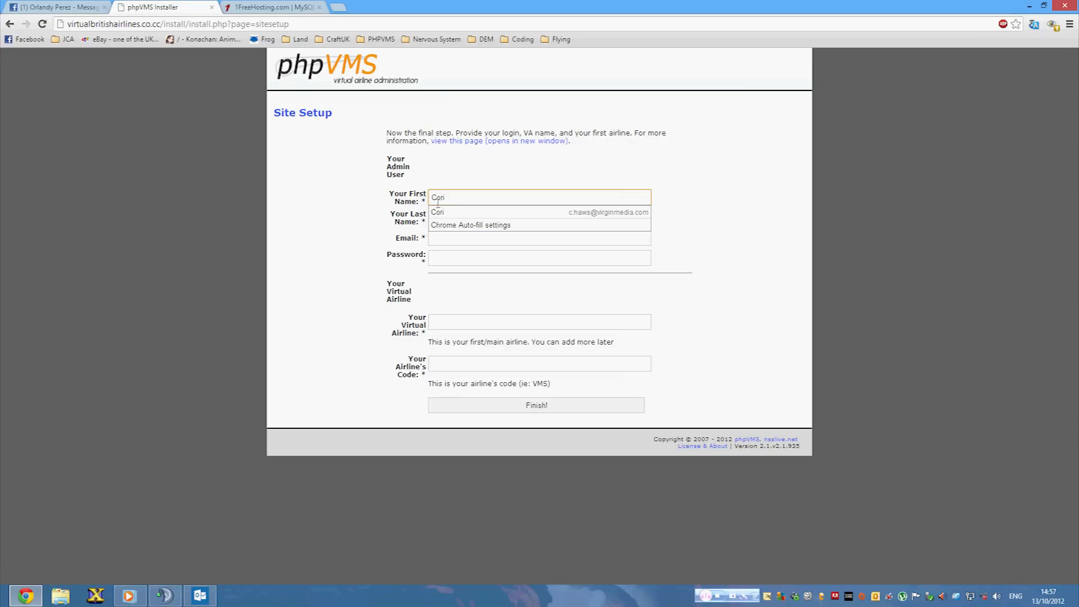
click(443, 212)
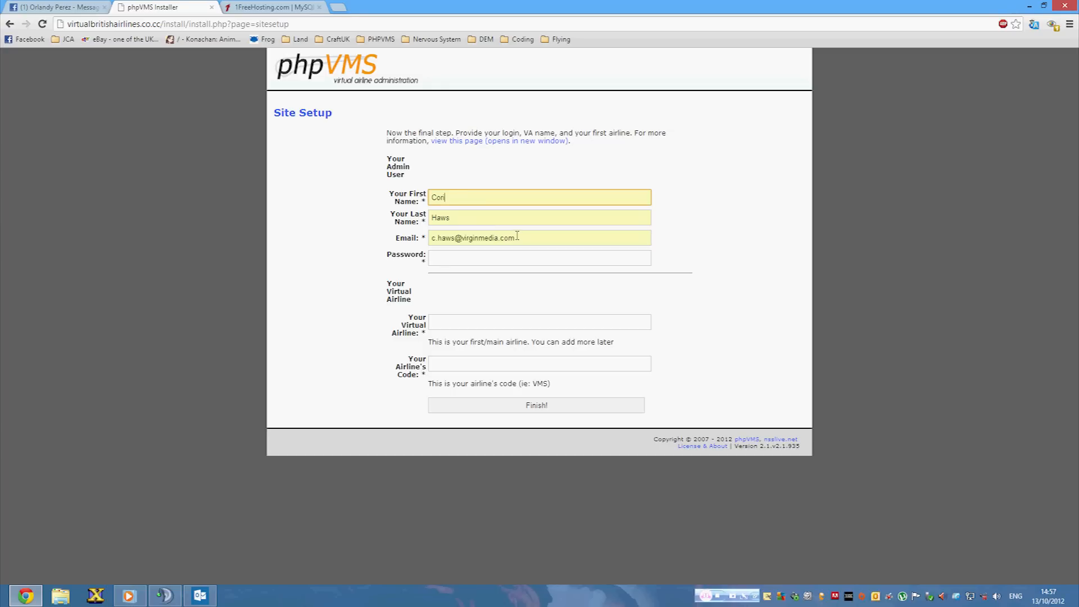
click(507, 264)
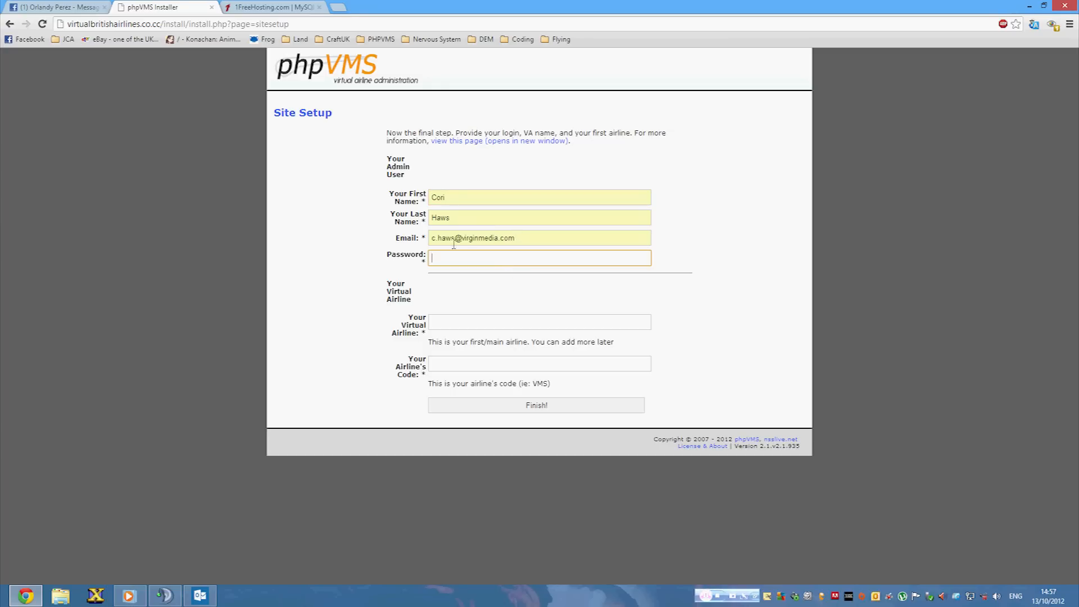
text(P)
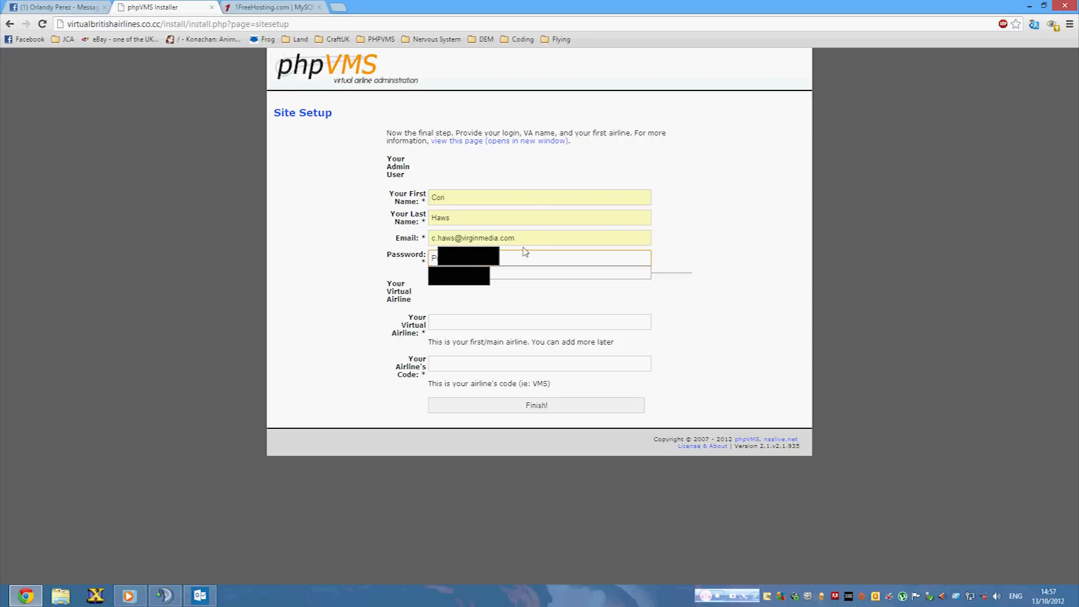
key(BackSpace)
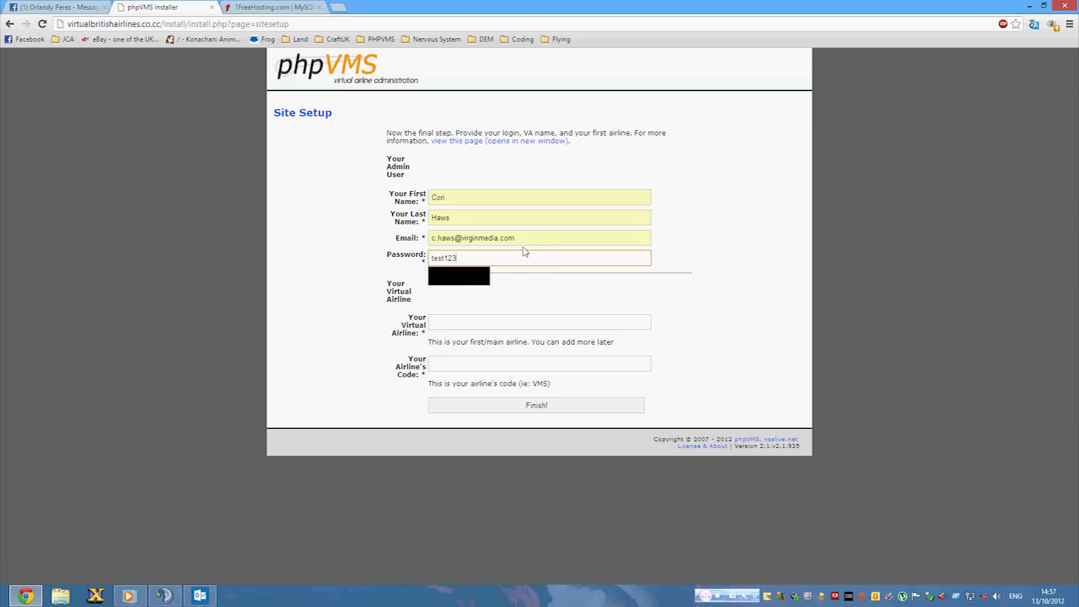
click(477, 321)
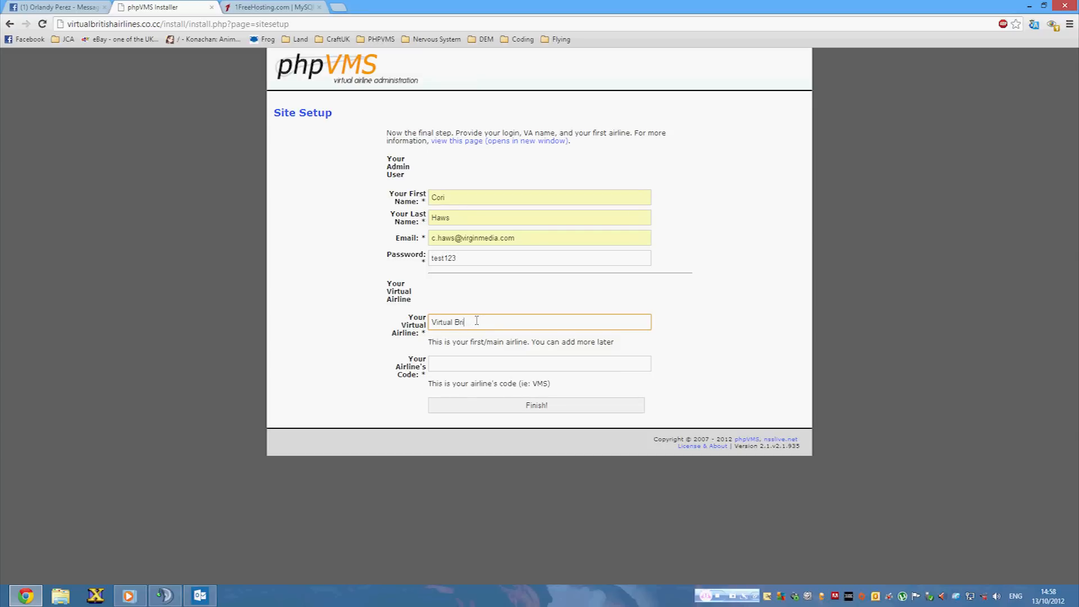
click(486, 360)
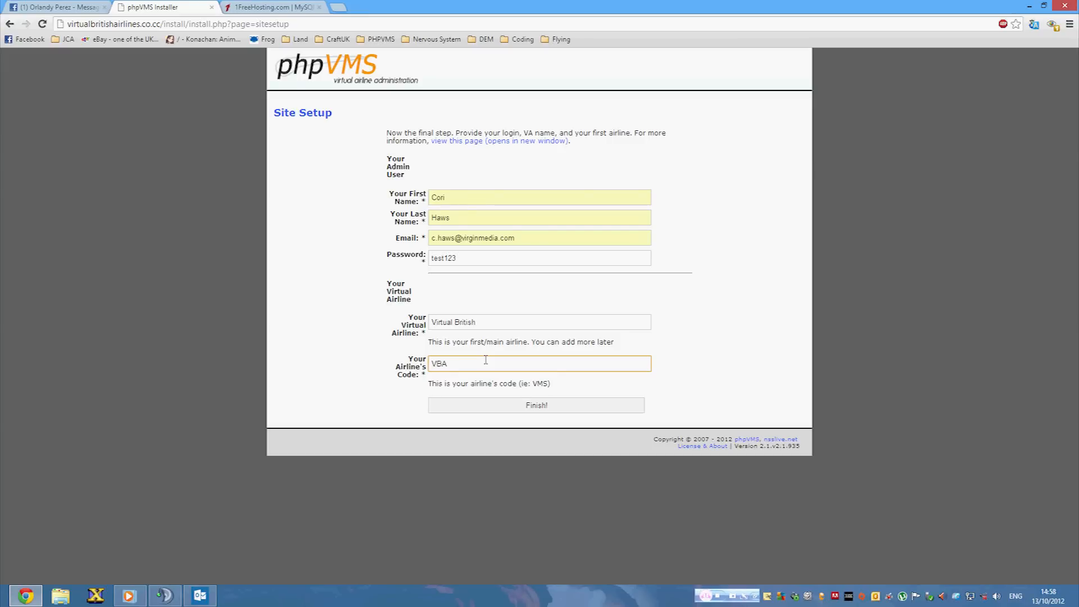
click(509, 407)
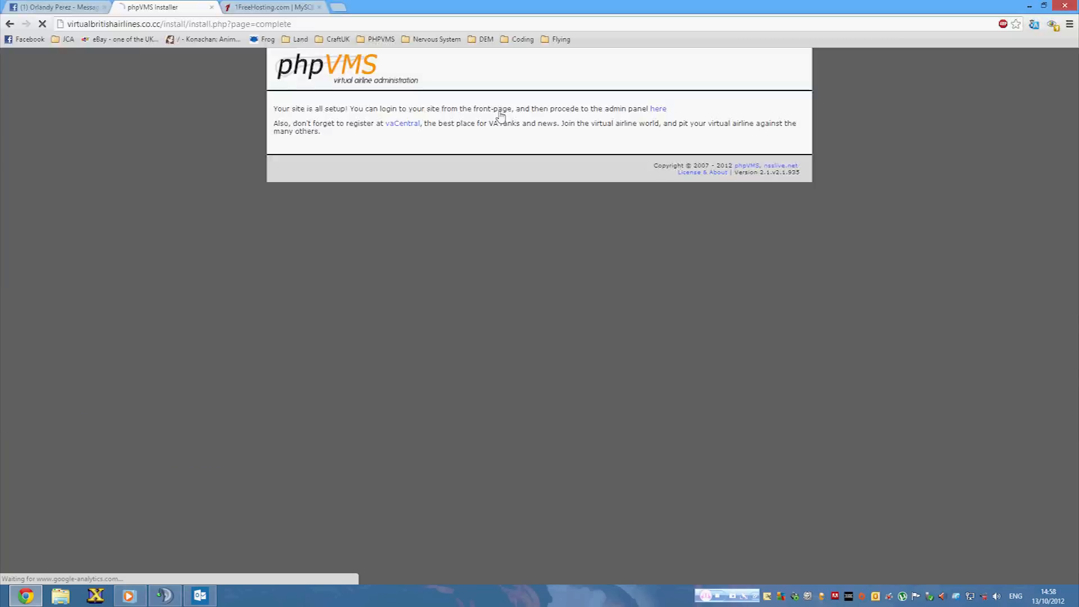
Open the Virtual British front page, then launch FileZilla from the Start screen search.
click(497, 110)
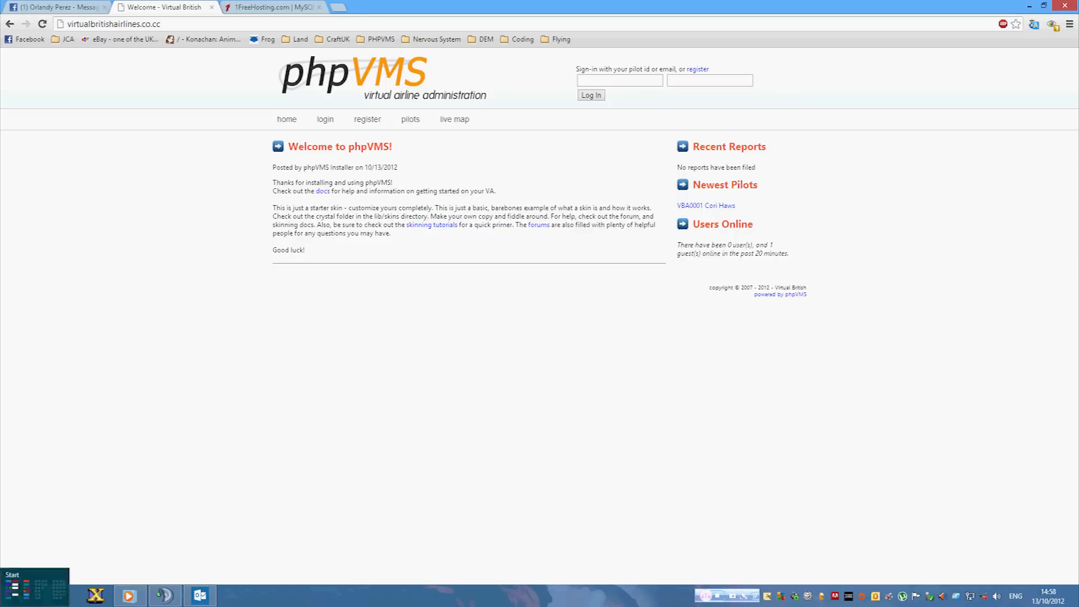
click(2, 606)
text(f)
click(137, 180)
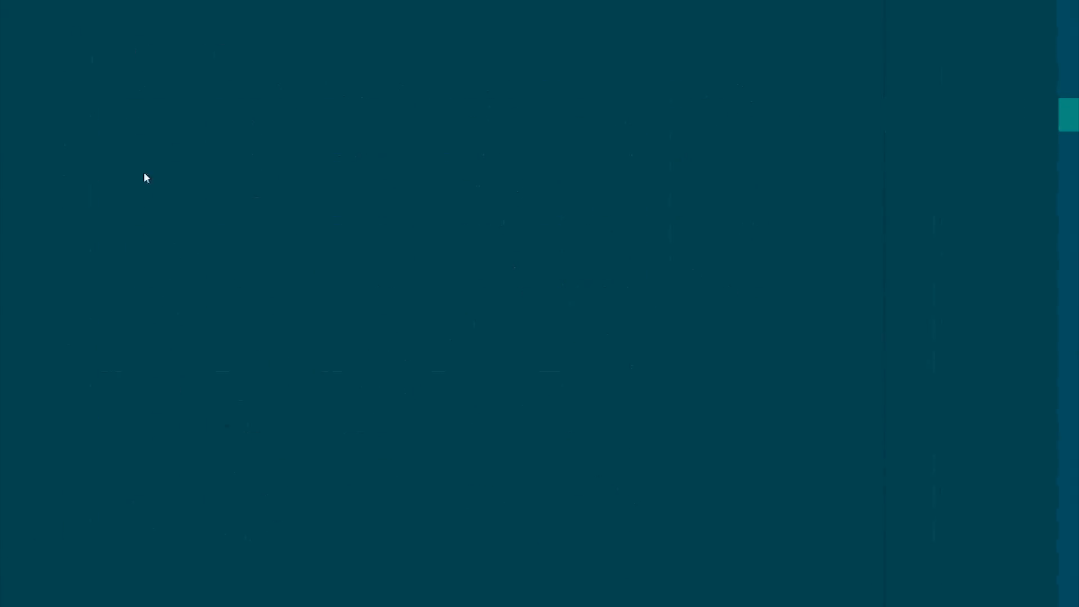
Reconnect to the saved FTP server and delete the install folder inside public_html.
click(403, 56)
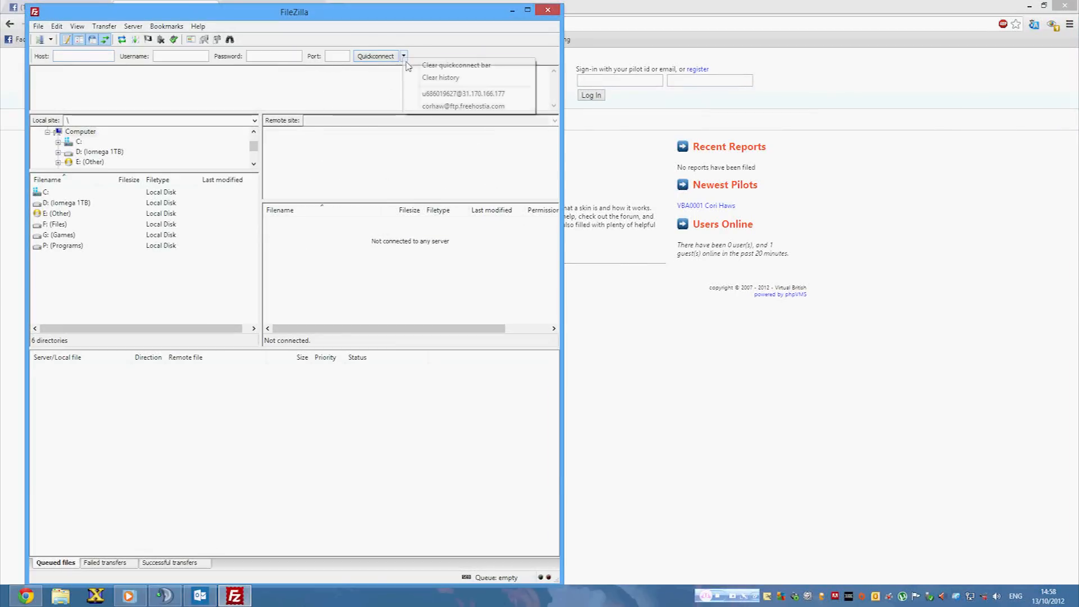
click(444, 91)
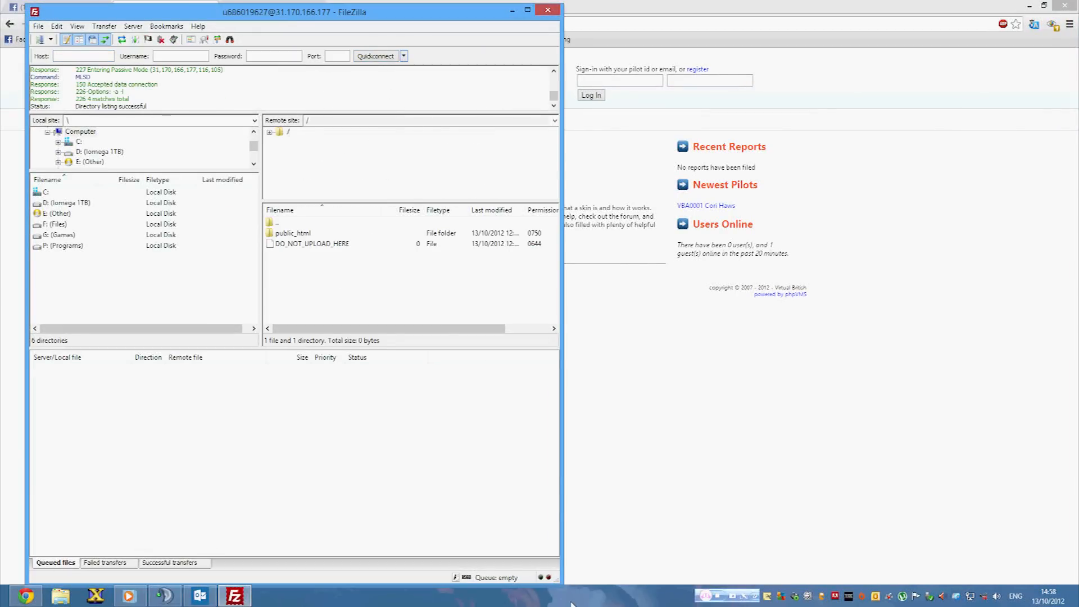
double_click(293, 233)
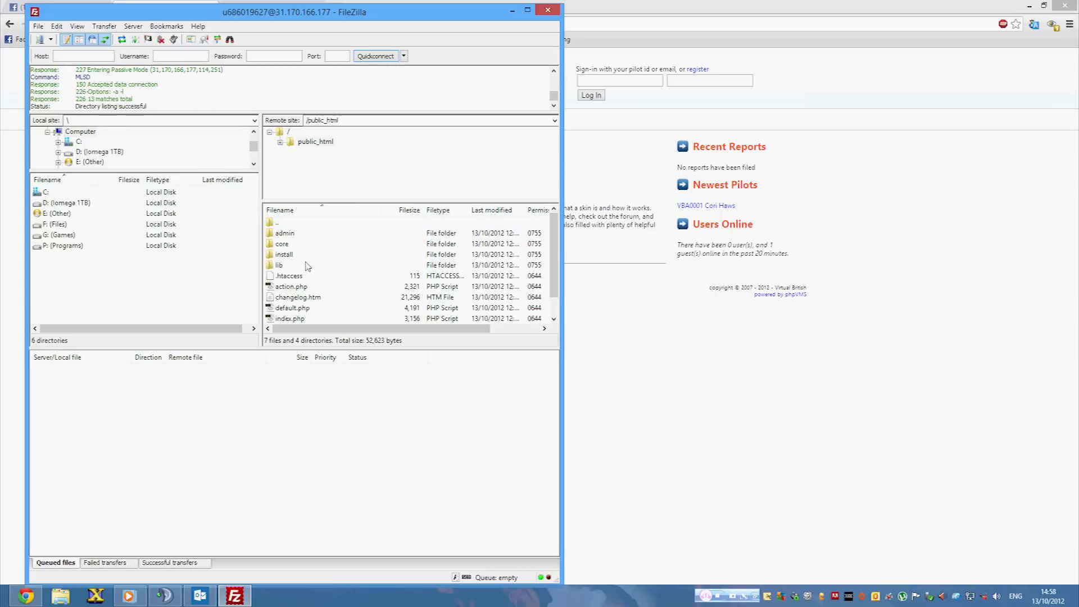
click(286, 259)
key(Delete)
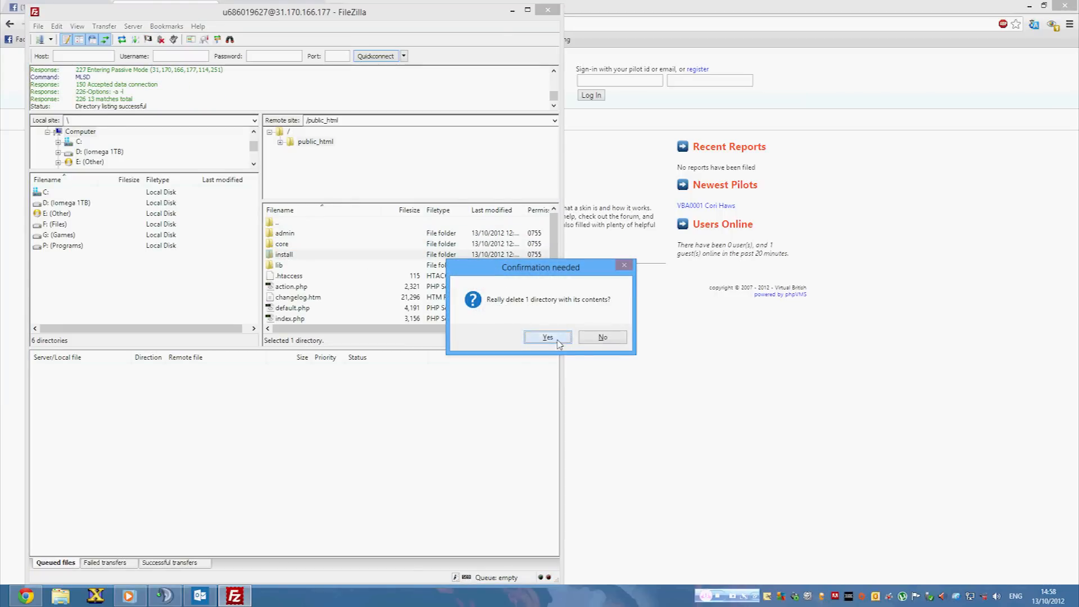
click(548, 338)
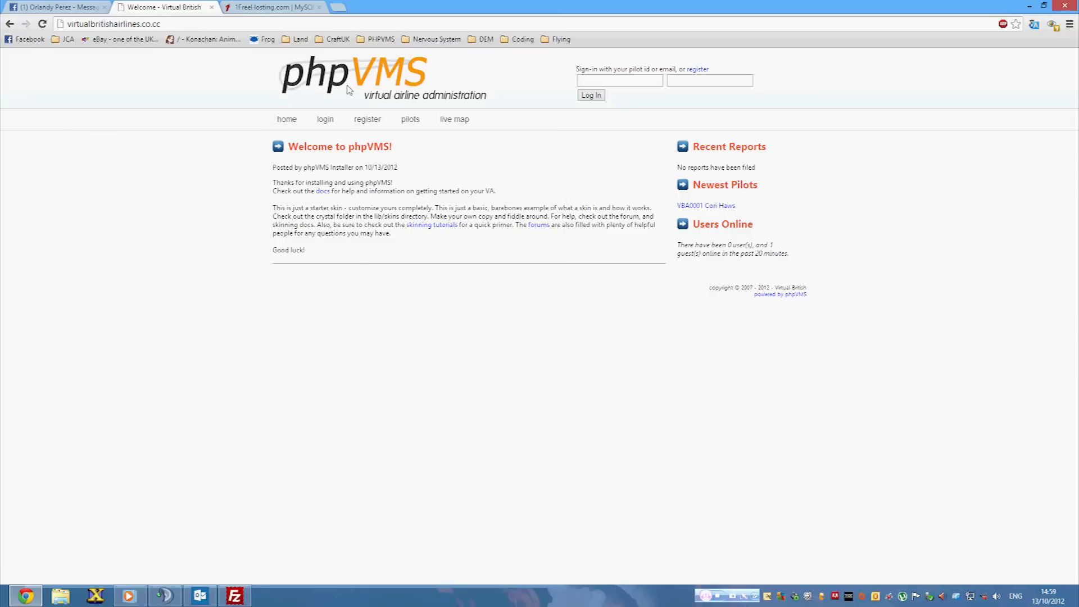
Sign in to the Virtual British site with the admin e-mail and password.
click(612, 81)
text(c)
click(614, 94)
click(691, 82)
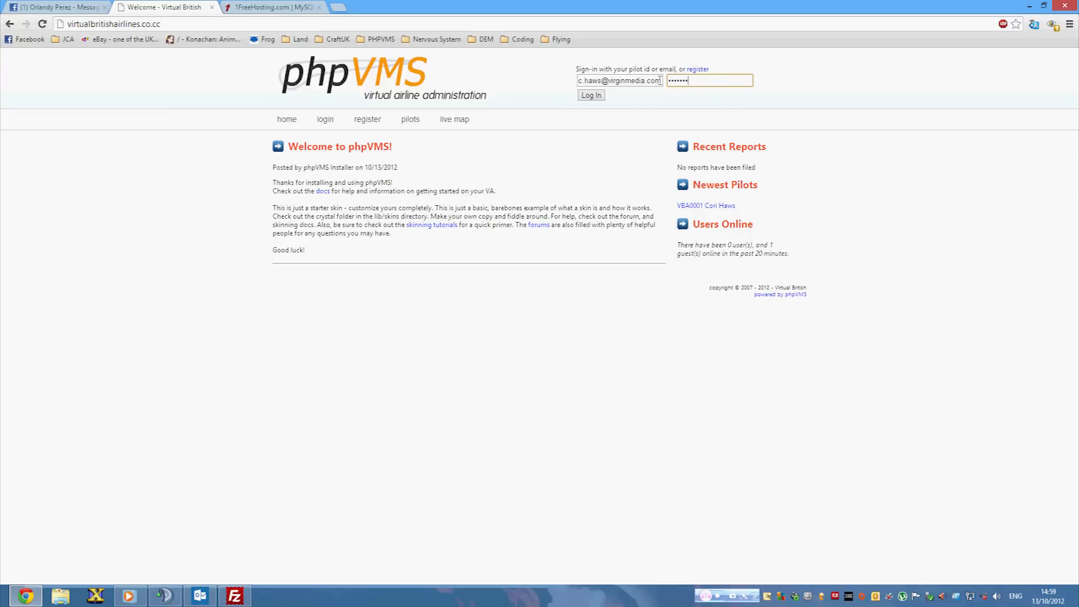
click(600, 99)
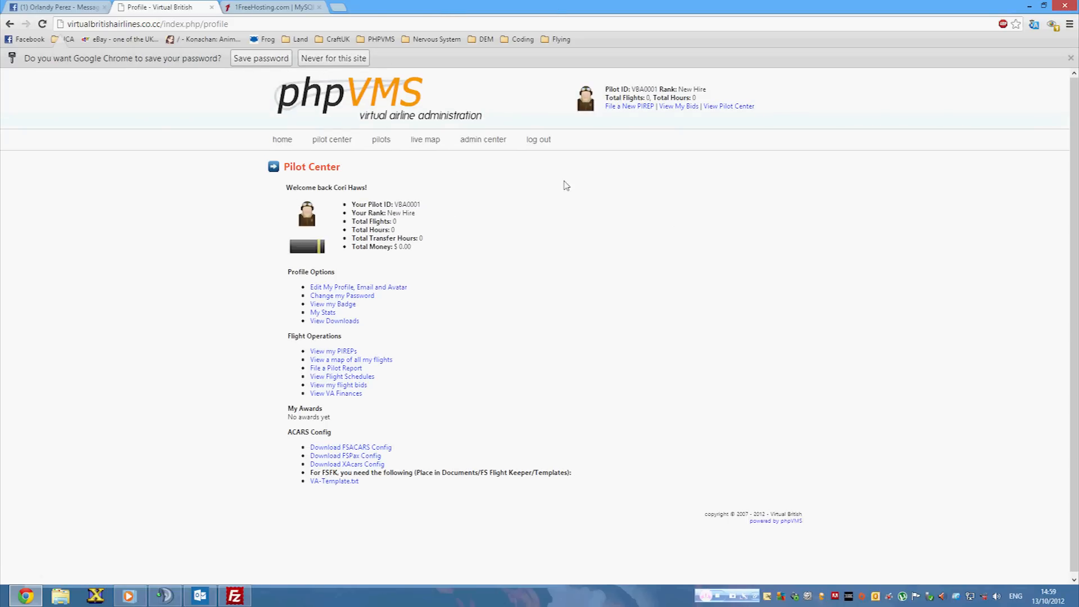
Check the admin center, then return to the public site's home page.
click(483, 141)
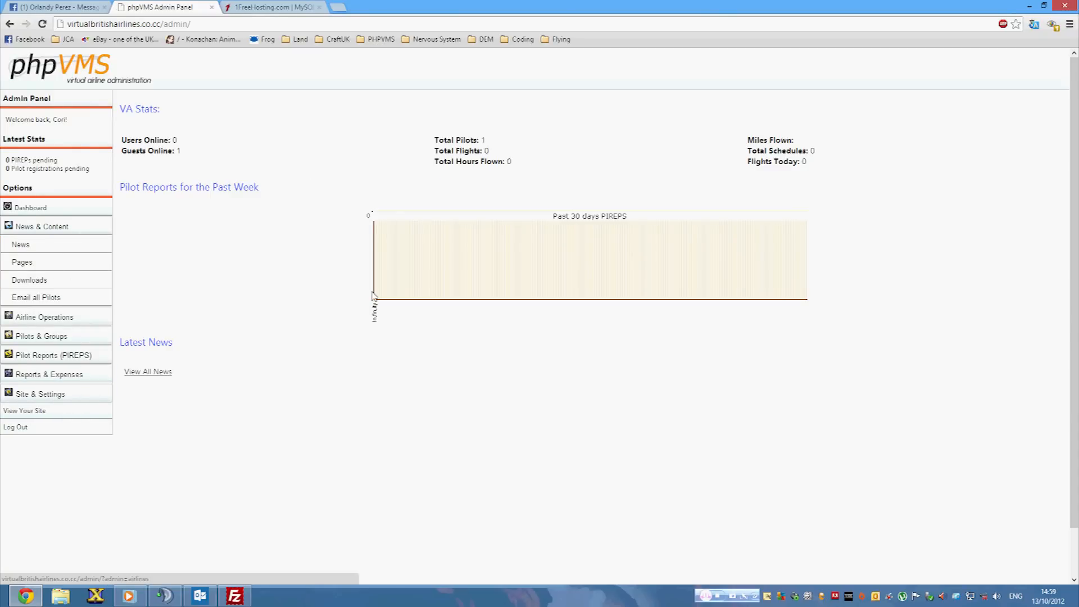
click(33, 410)
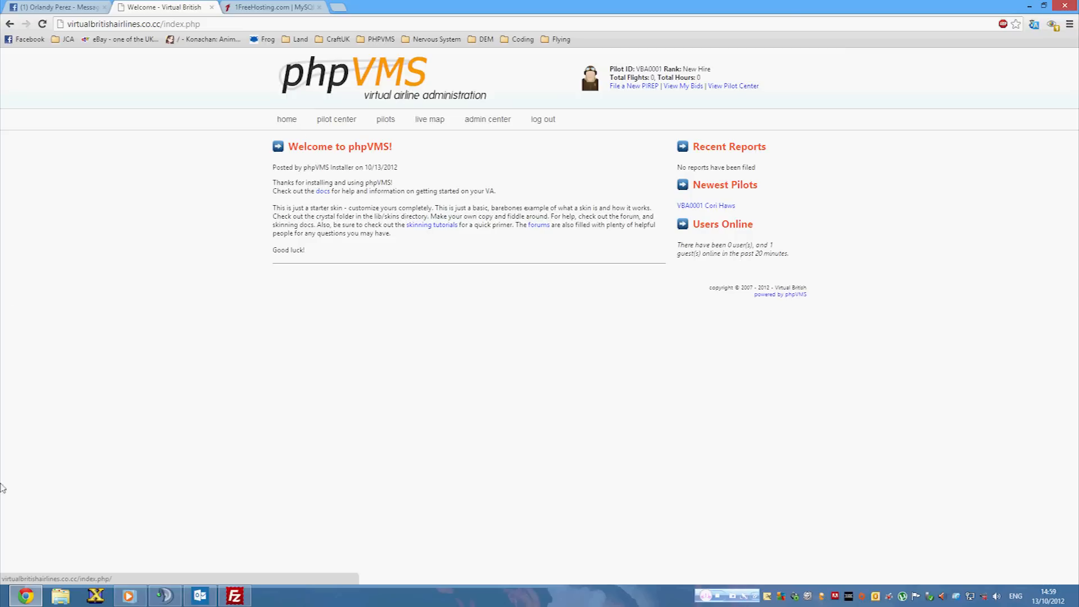
mouse_move(239, 594)
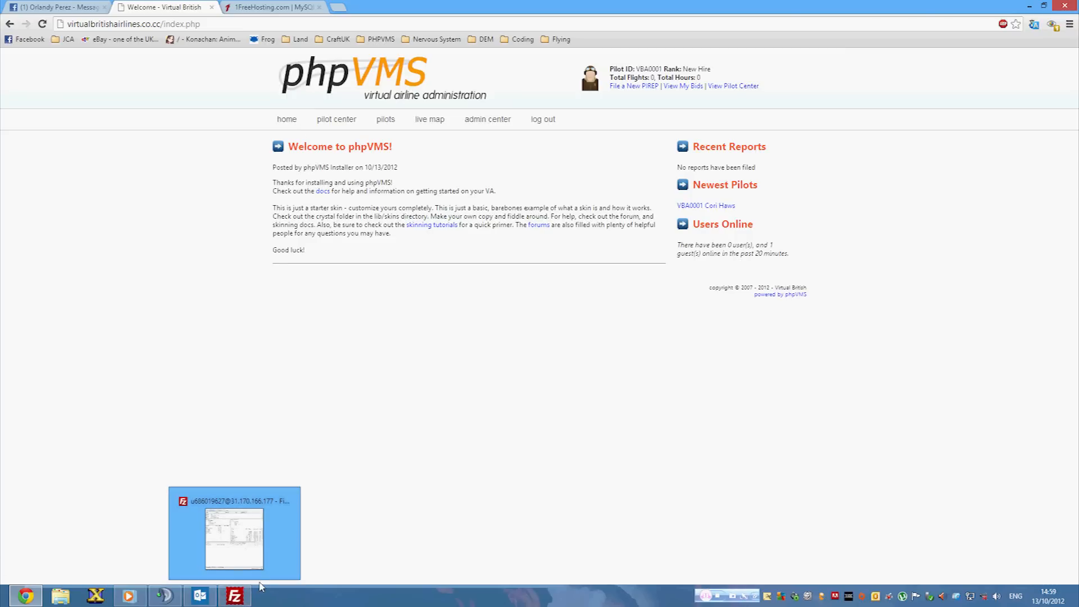